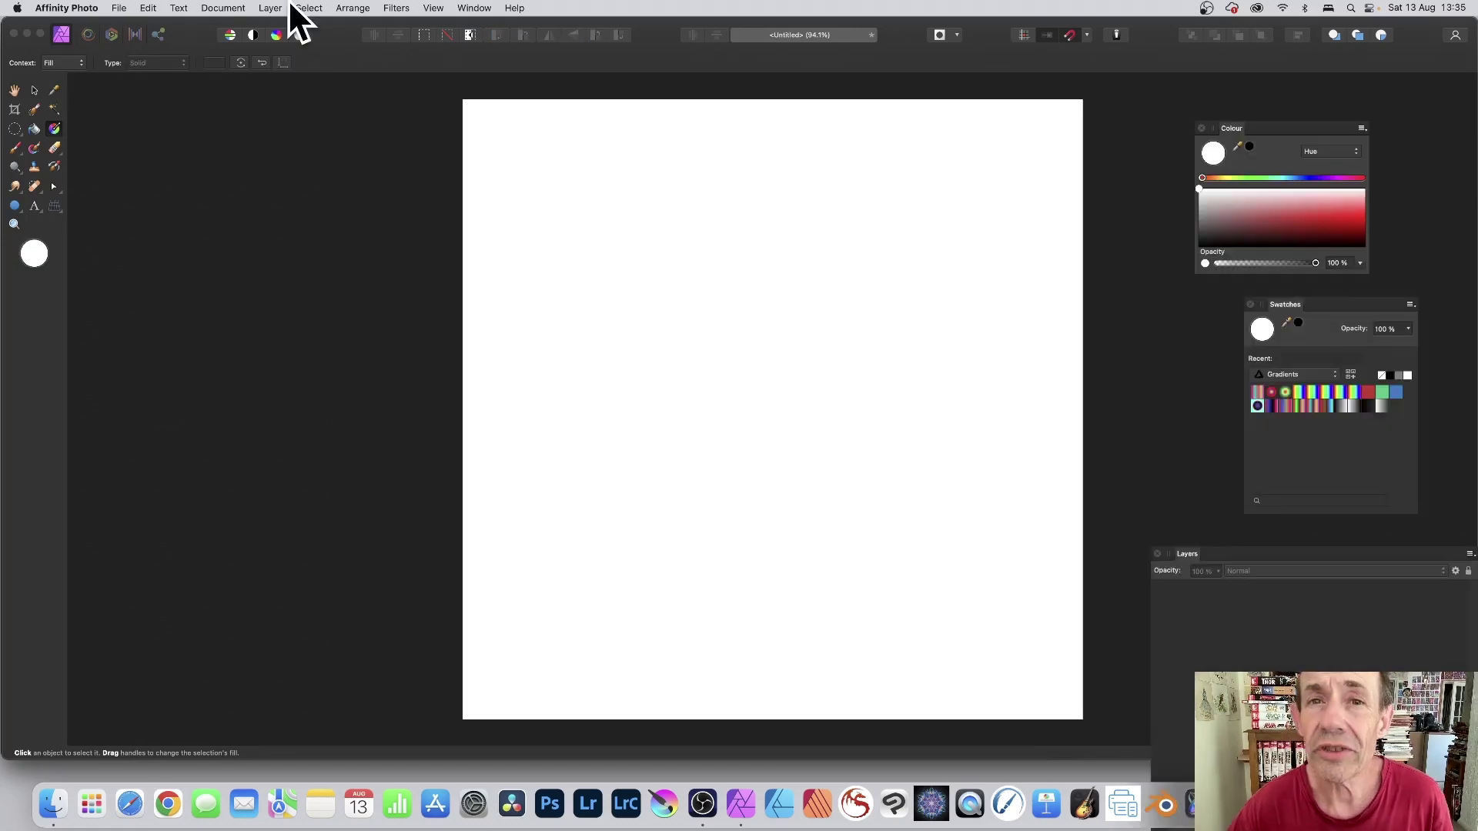
- Add a new pixel layer and fill it with a white-to-black linear gradient running diagonally from the canvas's upper left toward lower right
{"action": "left_click", "coordinate": [275, 9]}
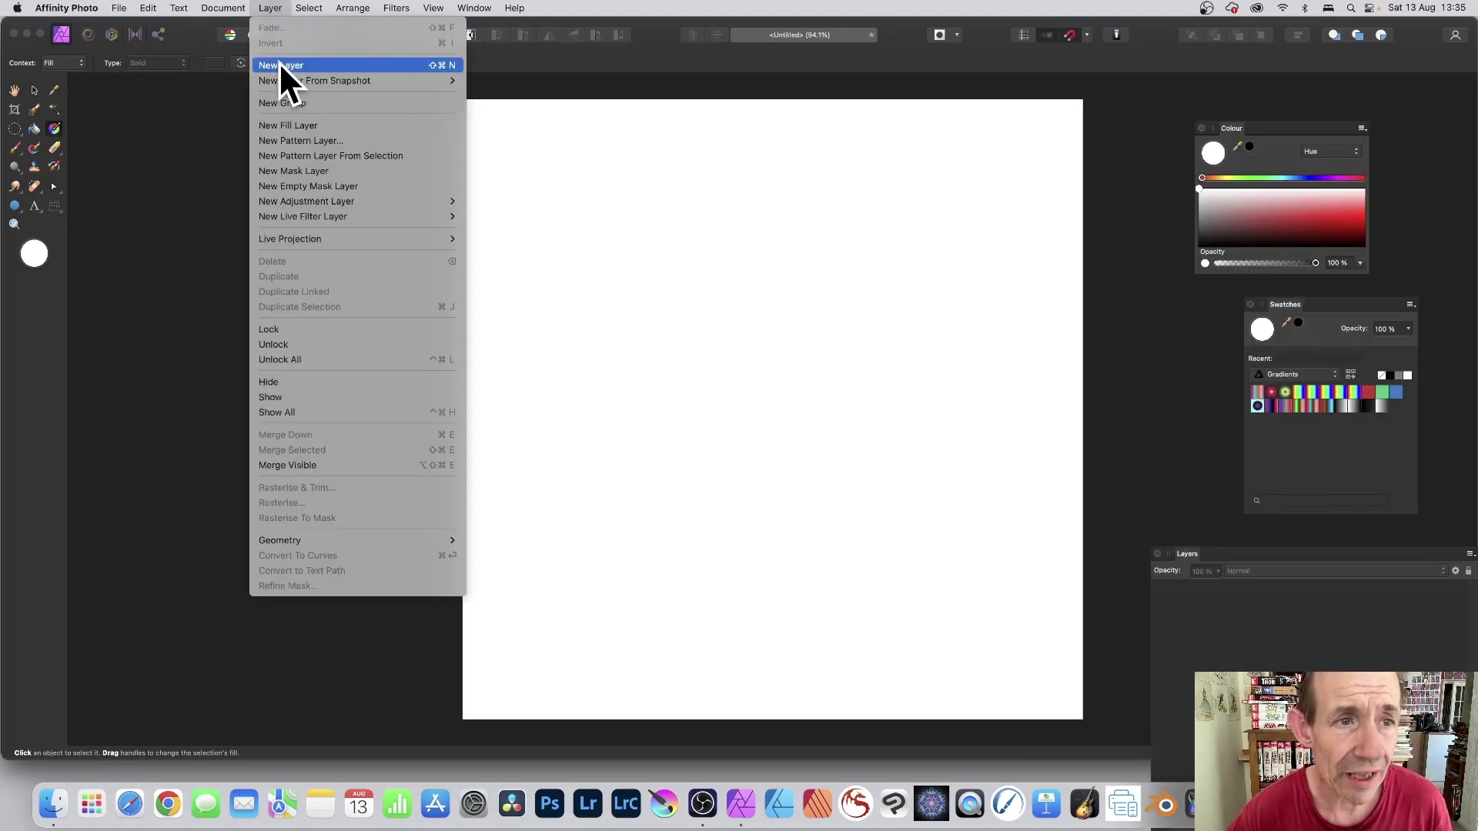
{"action": "left_click", "coordinate": [279, 61]}
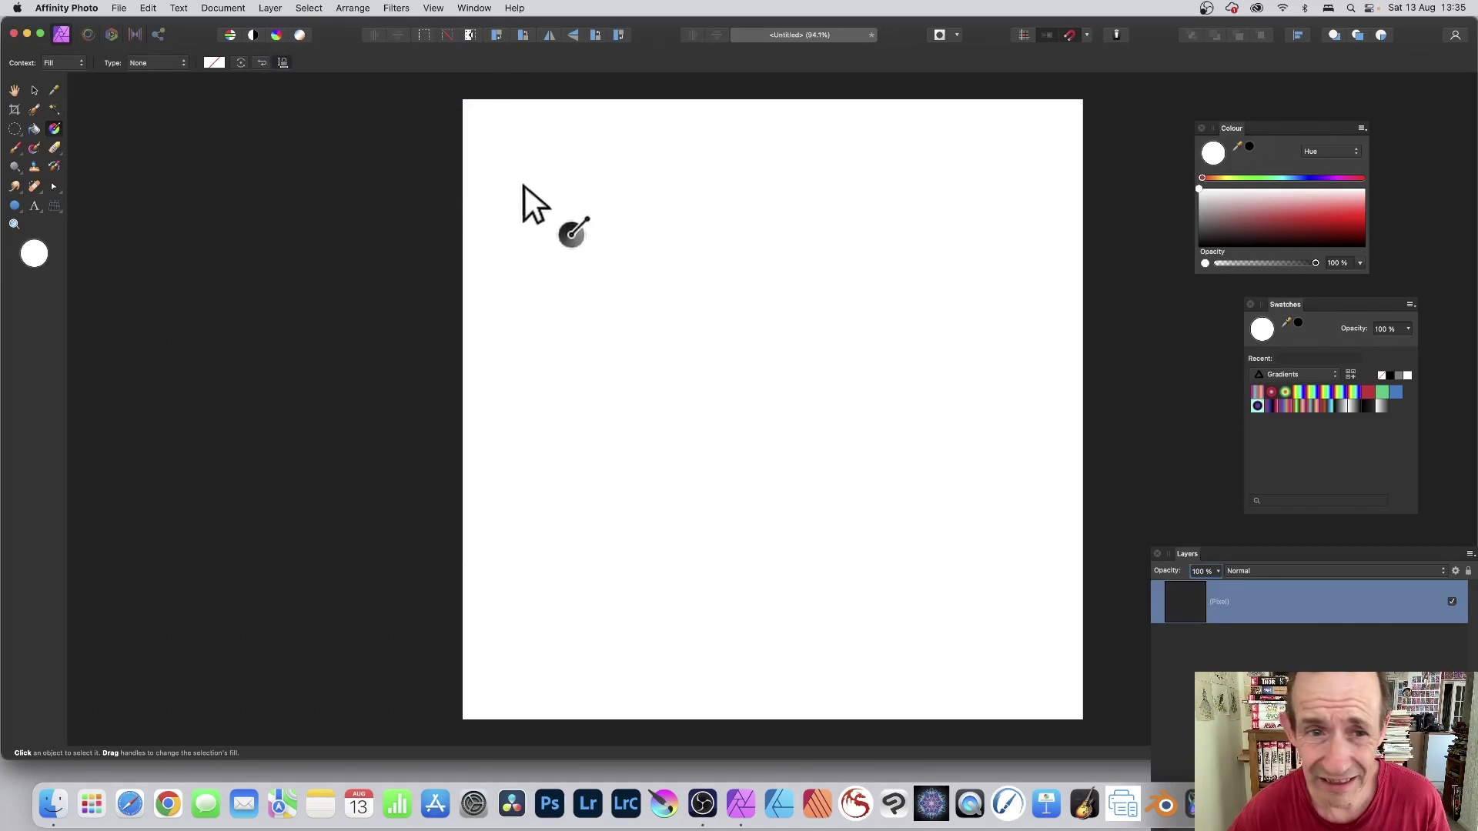
{"action": "left_click_drag", "start_coordinate": [524, 187], "coordinate": [870, 498]}
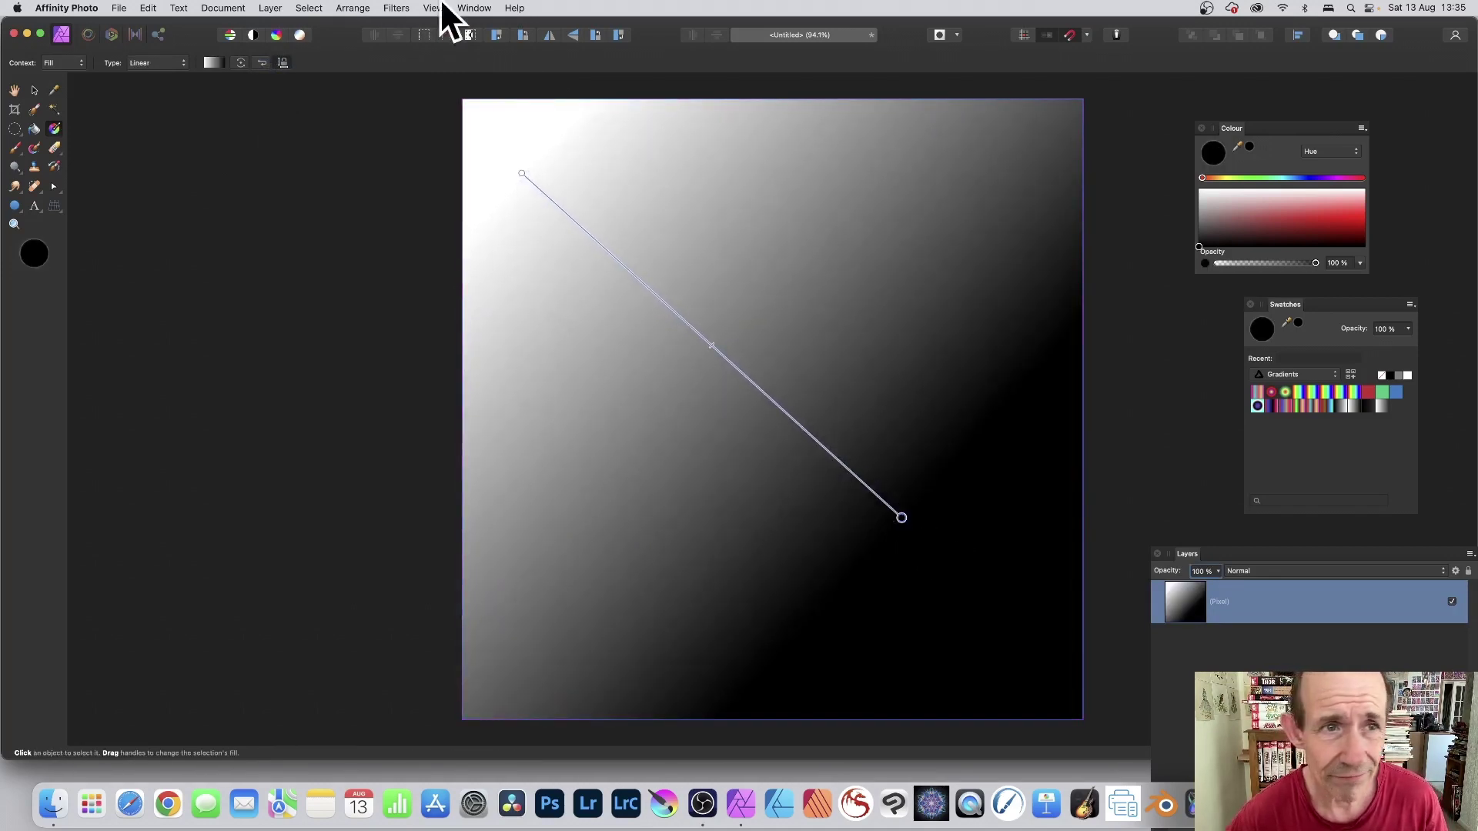
- Start the Apply Image filter with the current layer as source and enable equations
{"action": "left_click", "coordinate": [394, 6]}
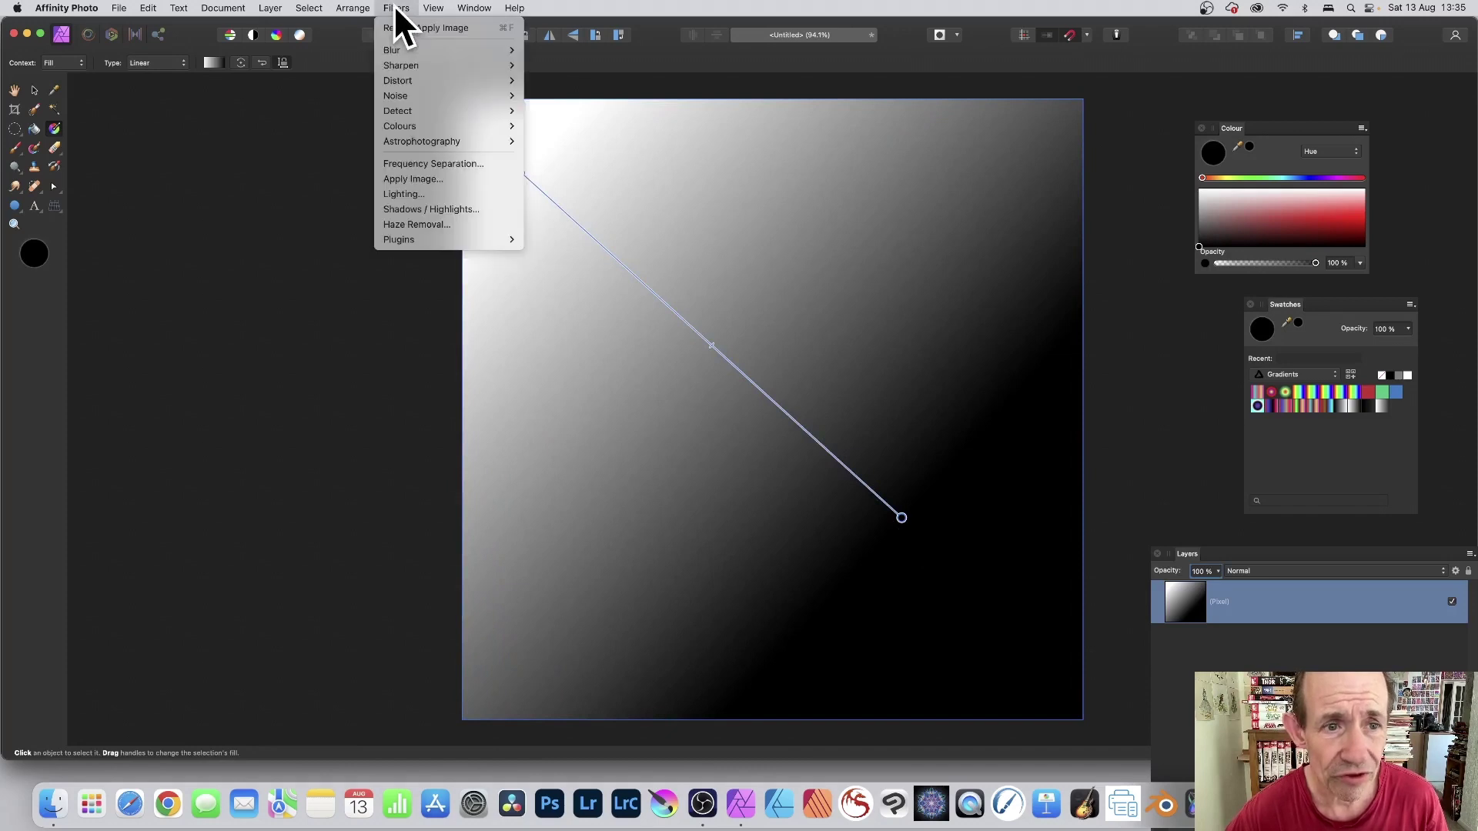
{"action": "left_click", "coordinate": [407, 178]}
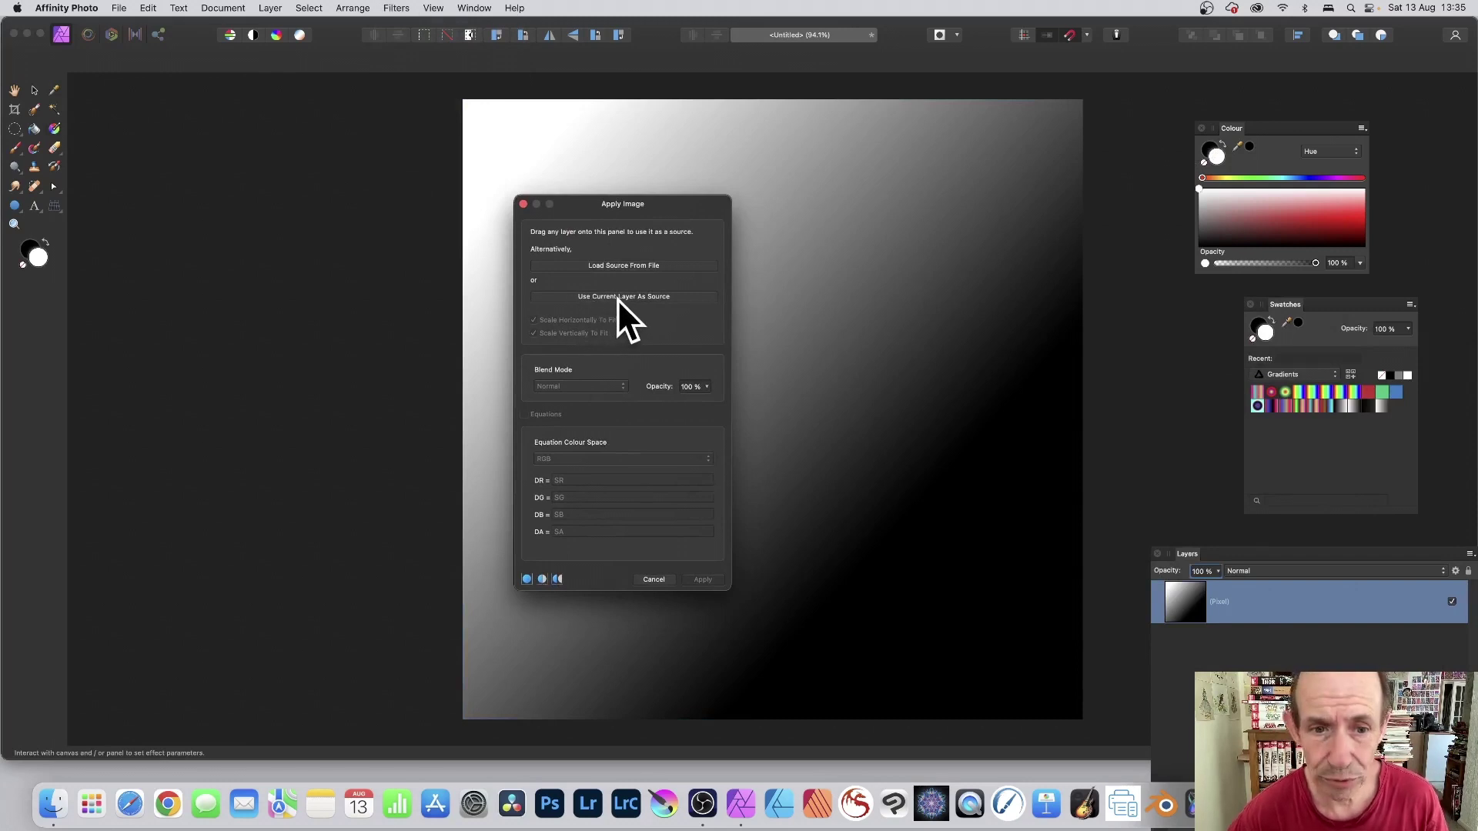
{"action": "left_click", "coordinate": [618, 299]}
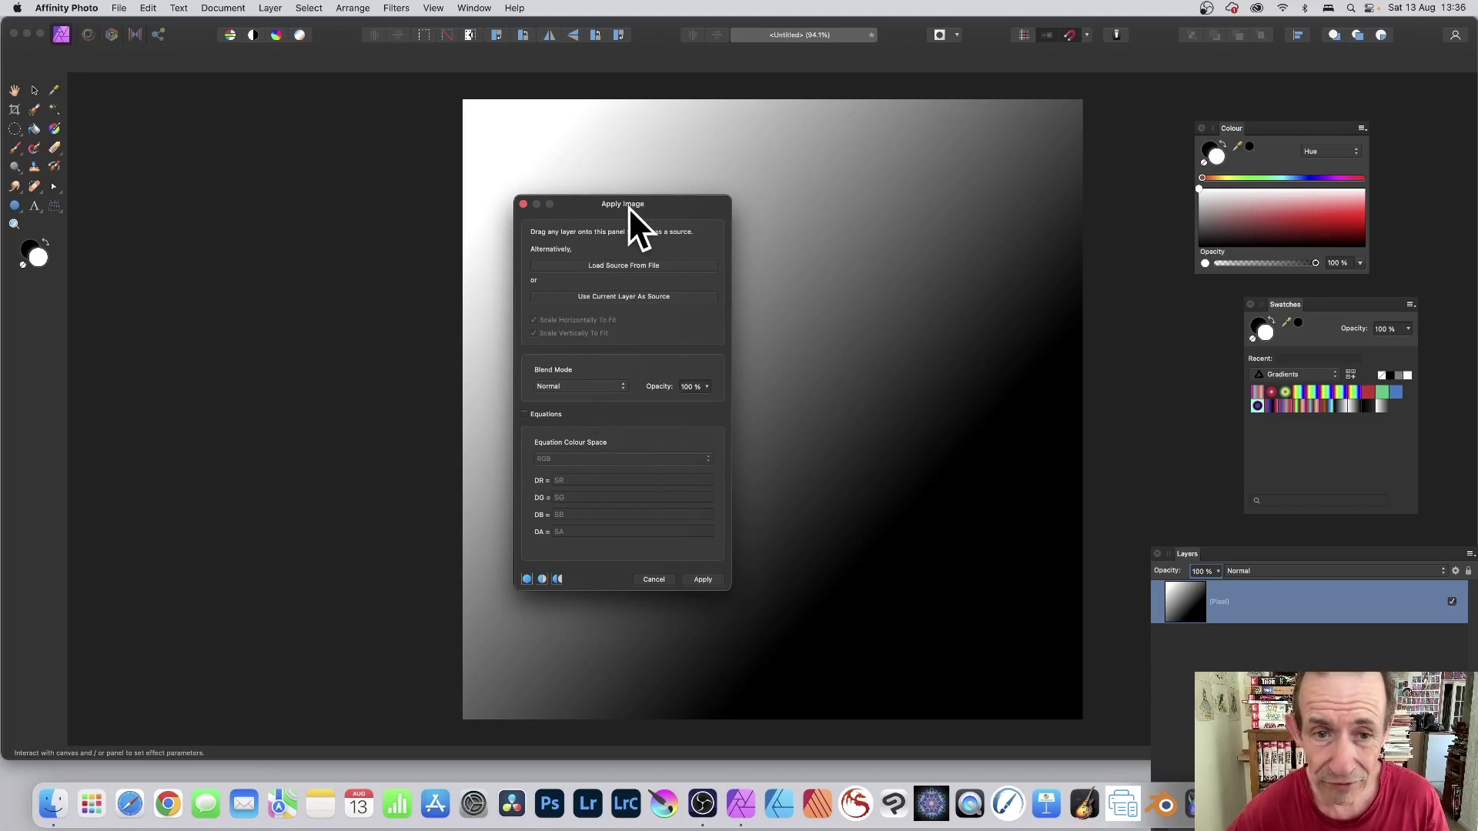
{"action": "left_click_drag", "start_coordinate": [628, 206], "coordinate": [719, 155]}
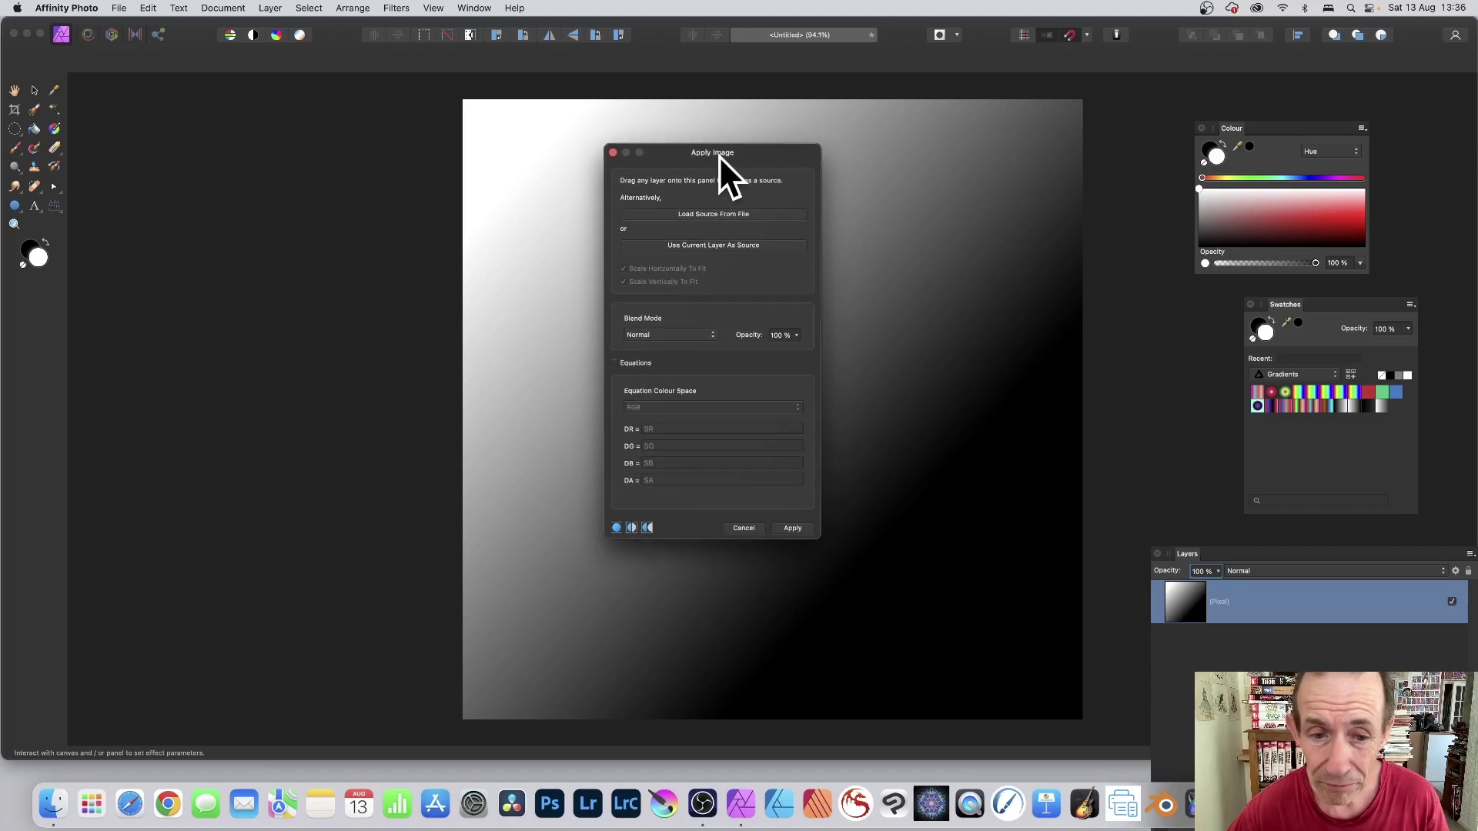
{"action": "left_click", "coordinate": [615, 362]}
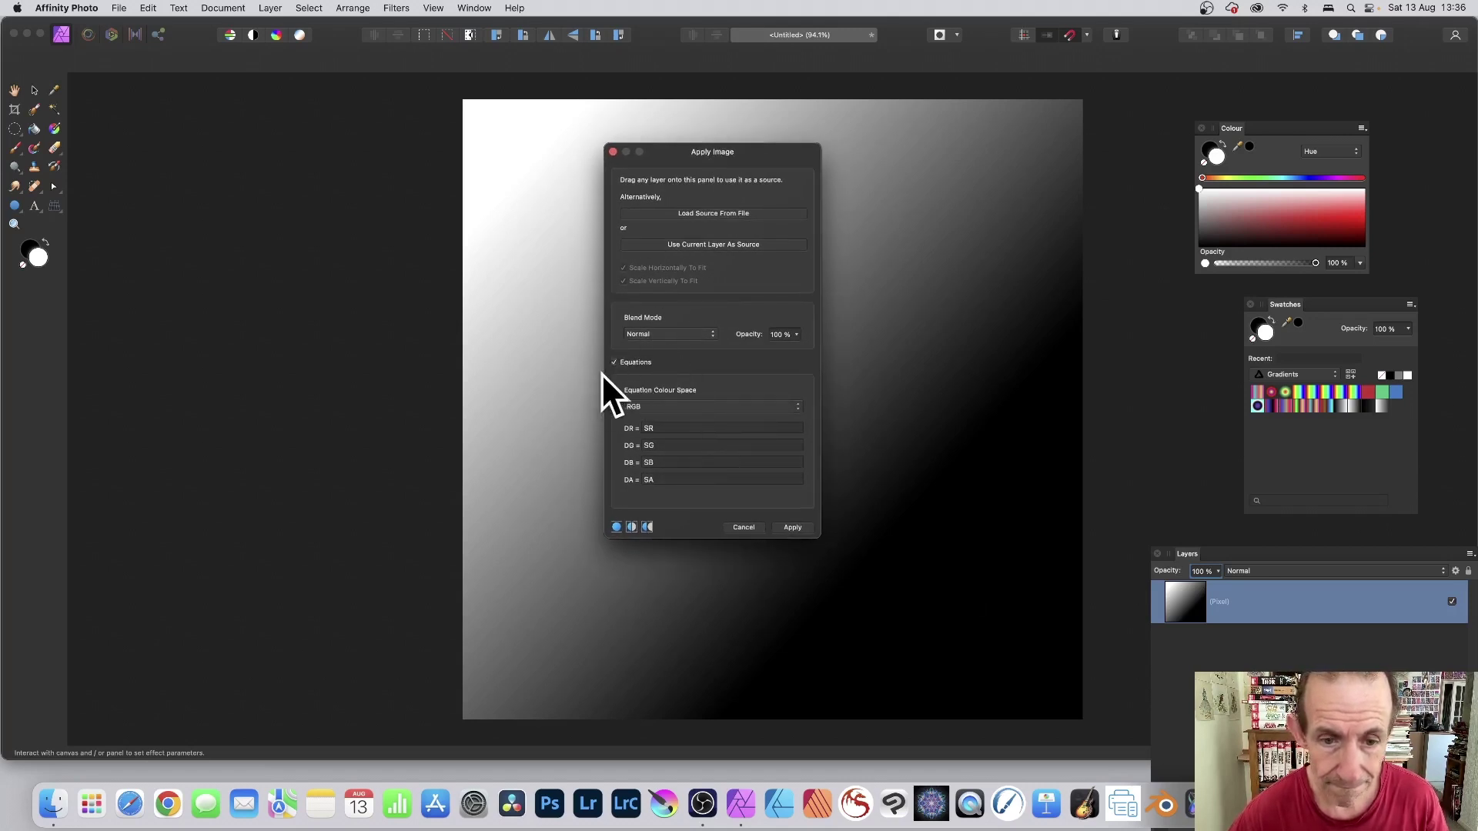
- Set the DR equation to SR*oscsin(SR*5) and copy the expression
{"action": "double_click", "coordinate": [649, 428]}
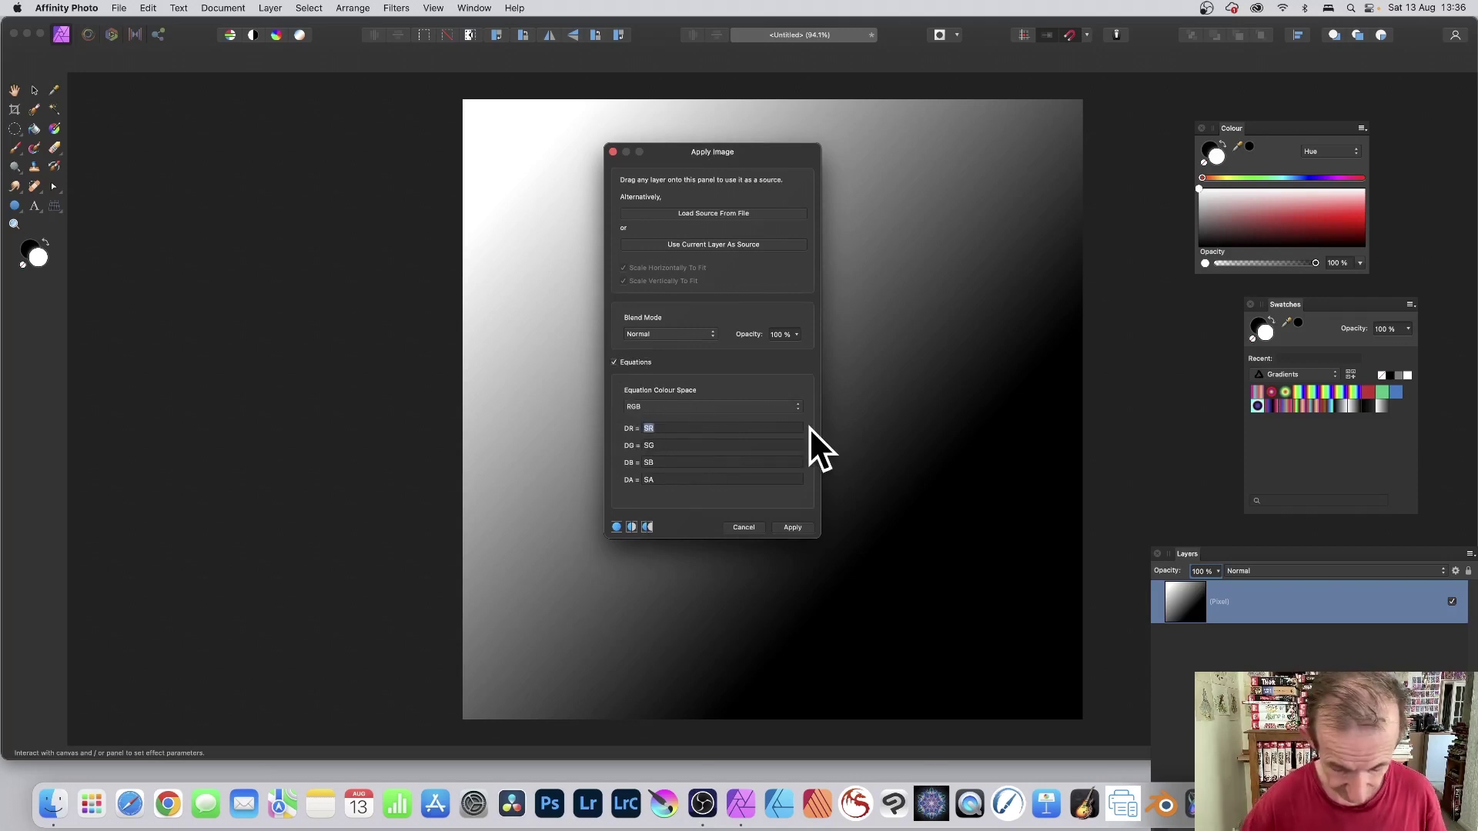
{"action": "type", "text": "SR*oscsin(SR*5)"}
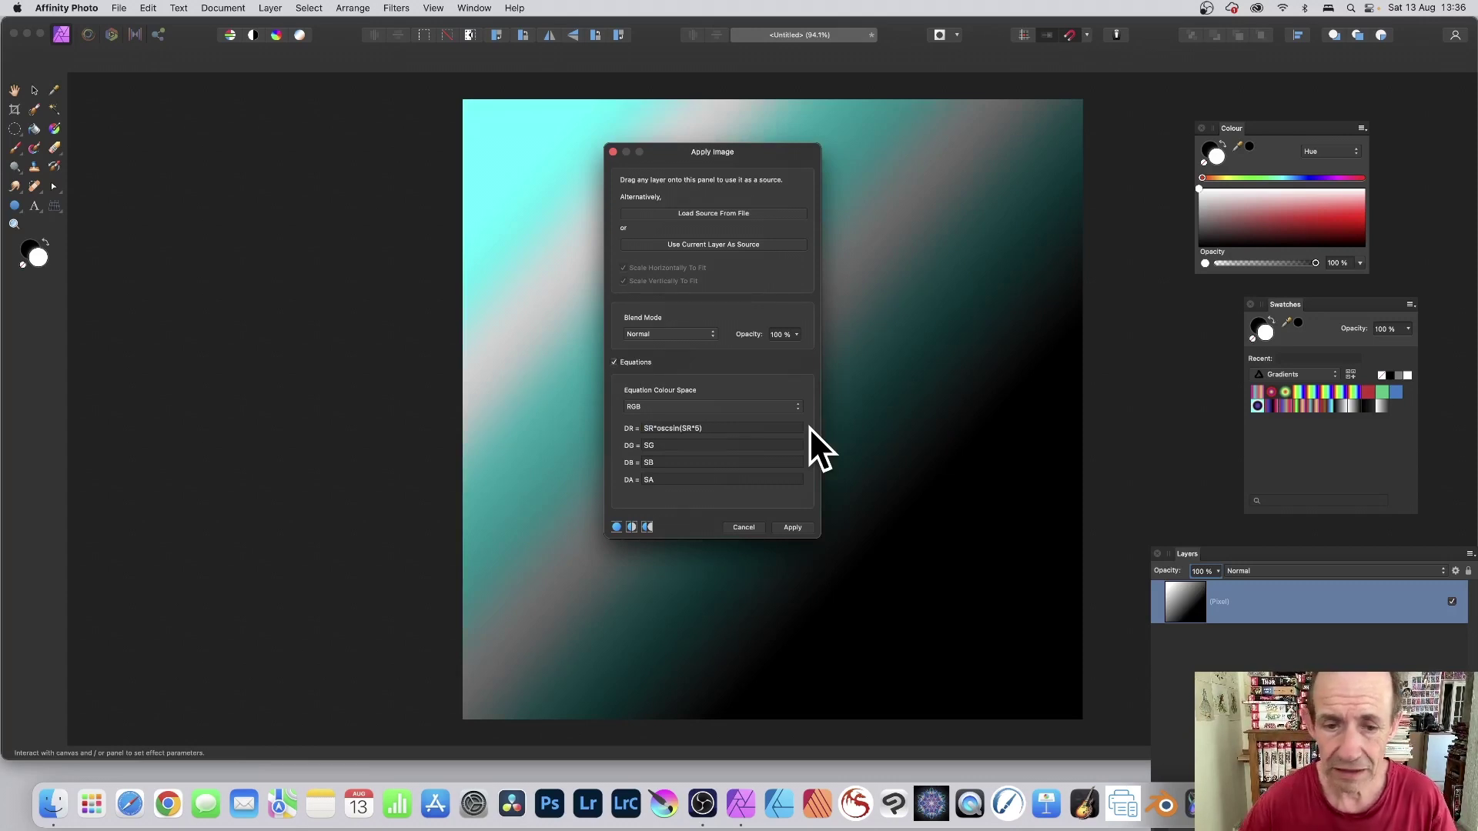
{"action": "key", "text": "super+a"}
{"action": "key", "text": "super+c"}
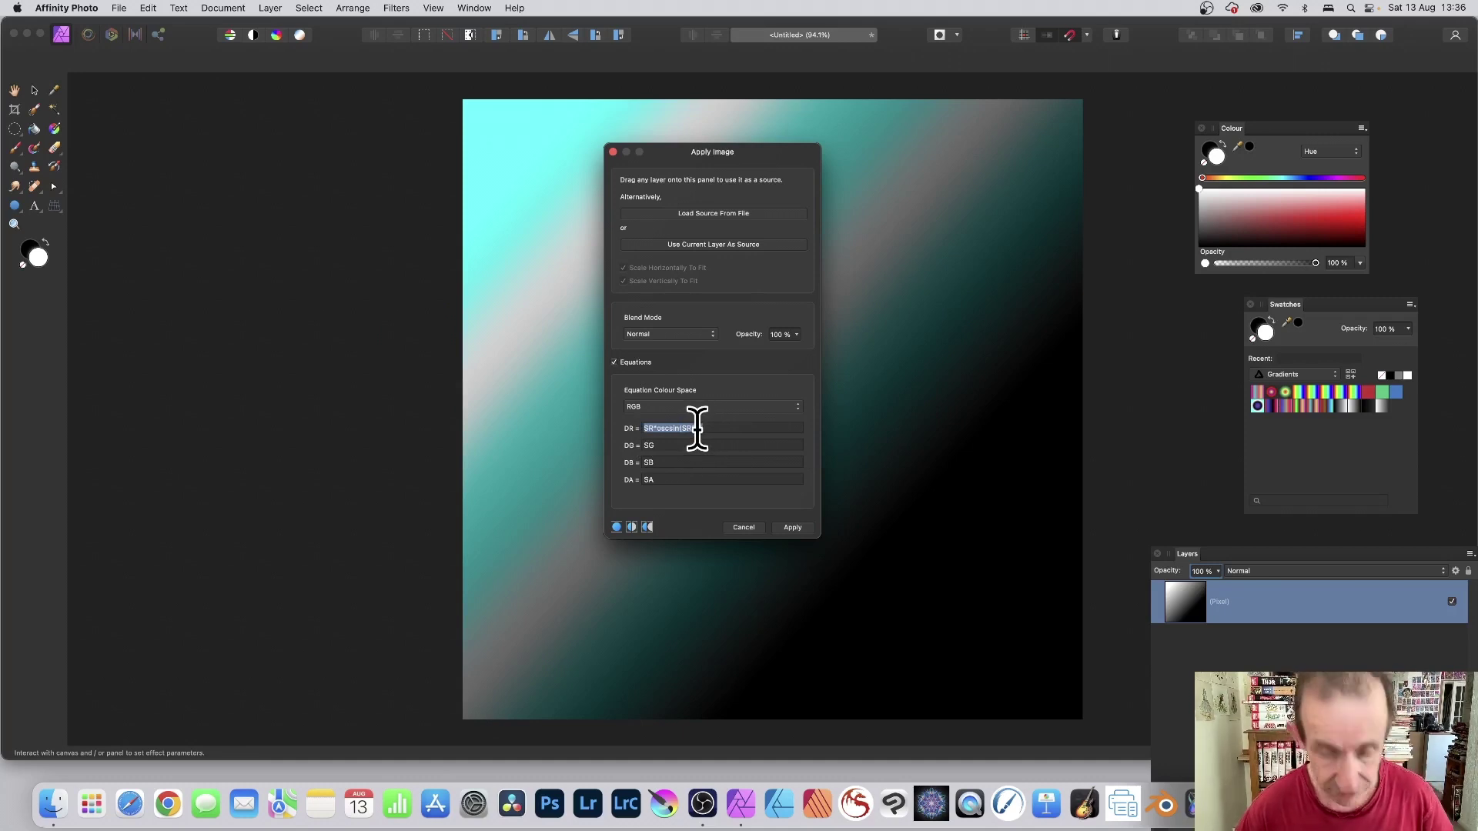
- Reuse the copied expression for the DG equation, adapted to SG*oscsin(SG*5)
{"action": "double_click", "coordinate": [661, 445]}
{"action": "key", "text": "super+v"}
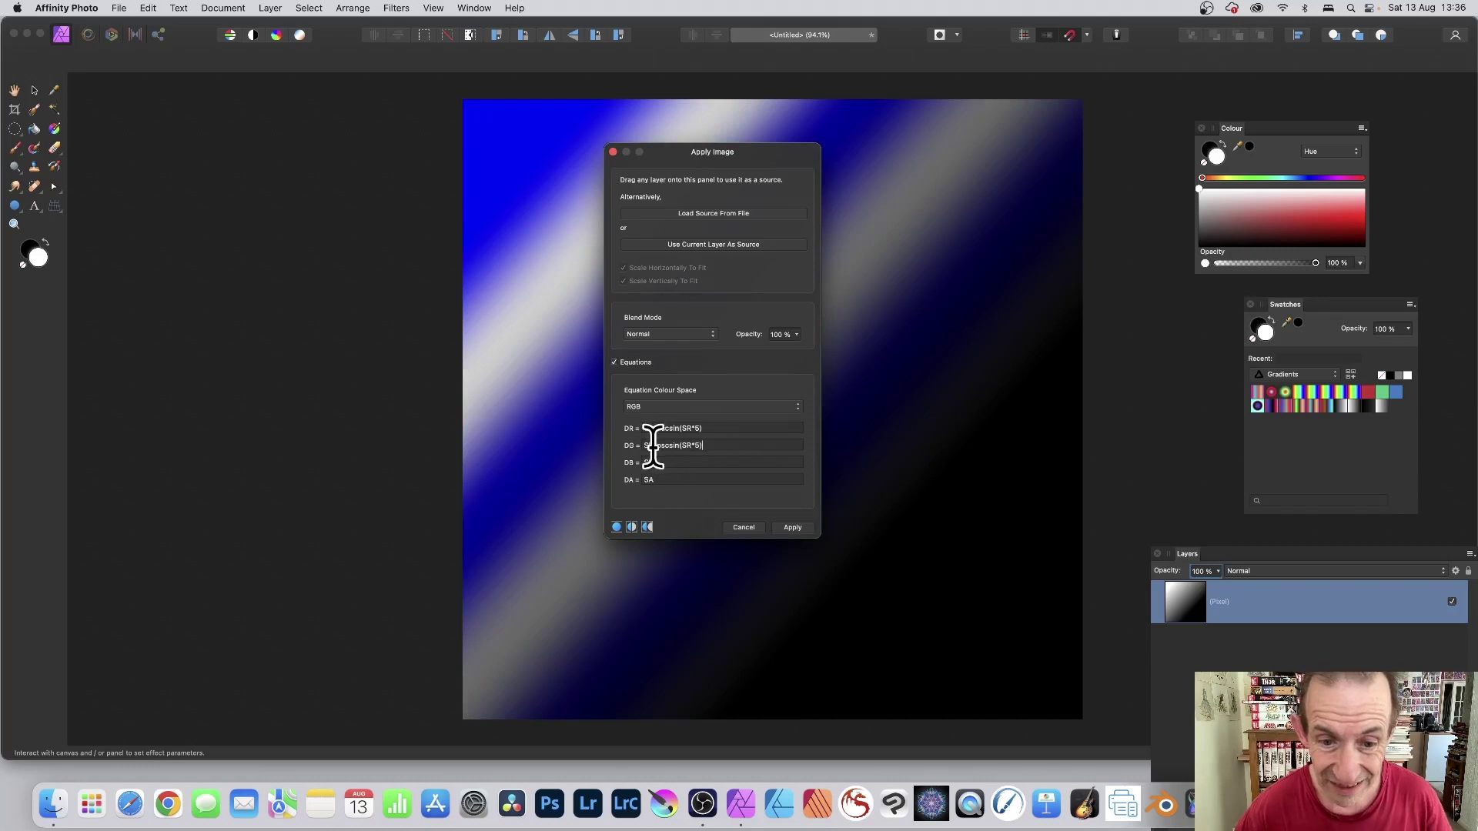
{"action": "double_click", "coordinate": [649, 445]}
{"action": "type", "text": "SG"}
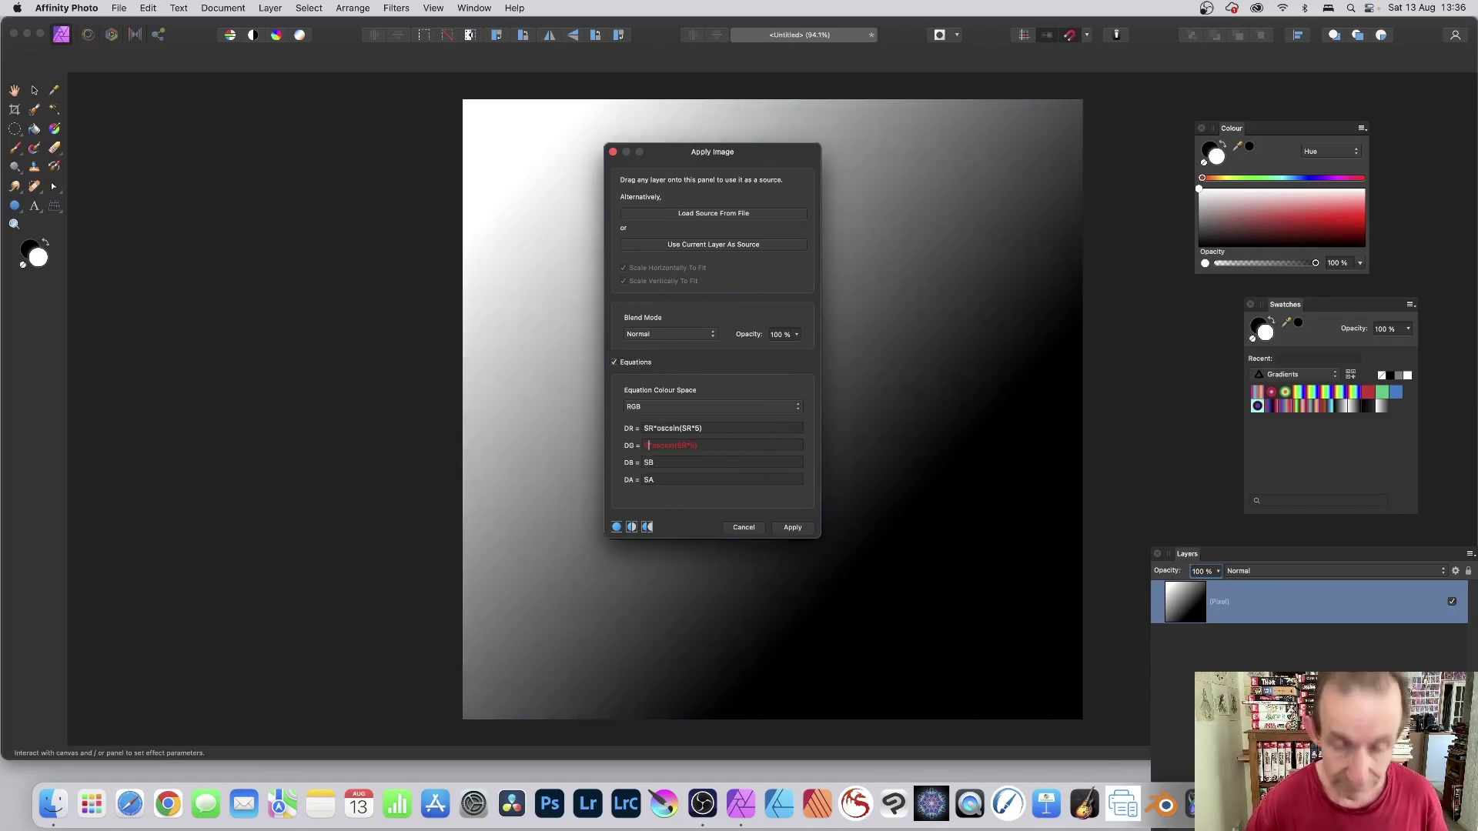
{"action": "key", "text": "BackSpace"}
{"action": "type", "text": "G"}
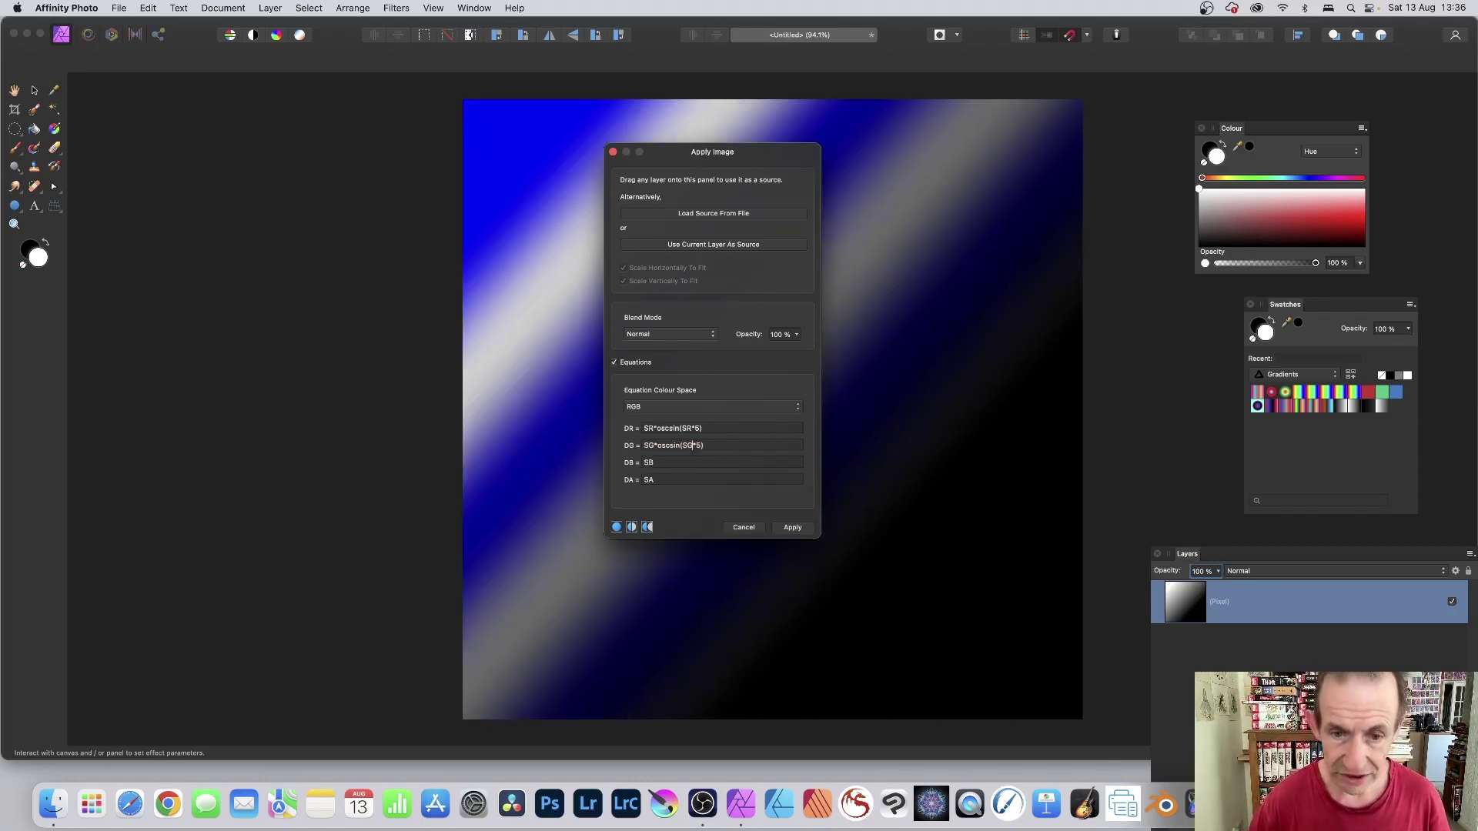
- Reuse the copied expression for the DB equation, adapted to SB*oscsin(SB*5)
{"action": "double_click", "coordinate": [656, 462]}
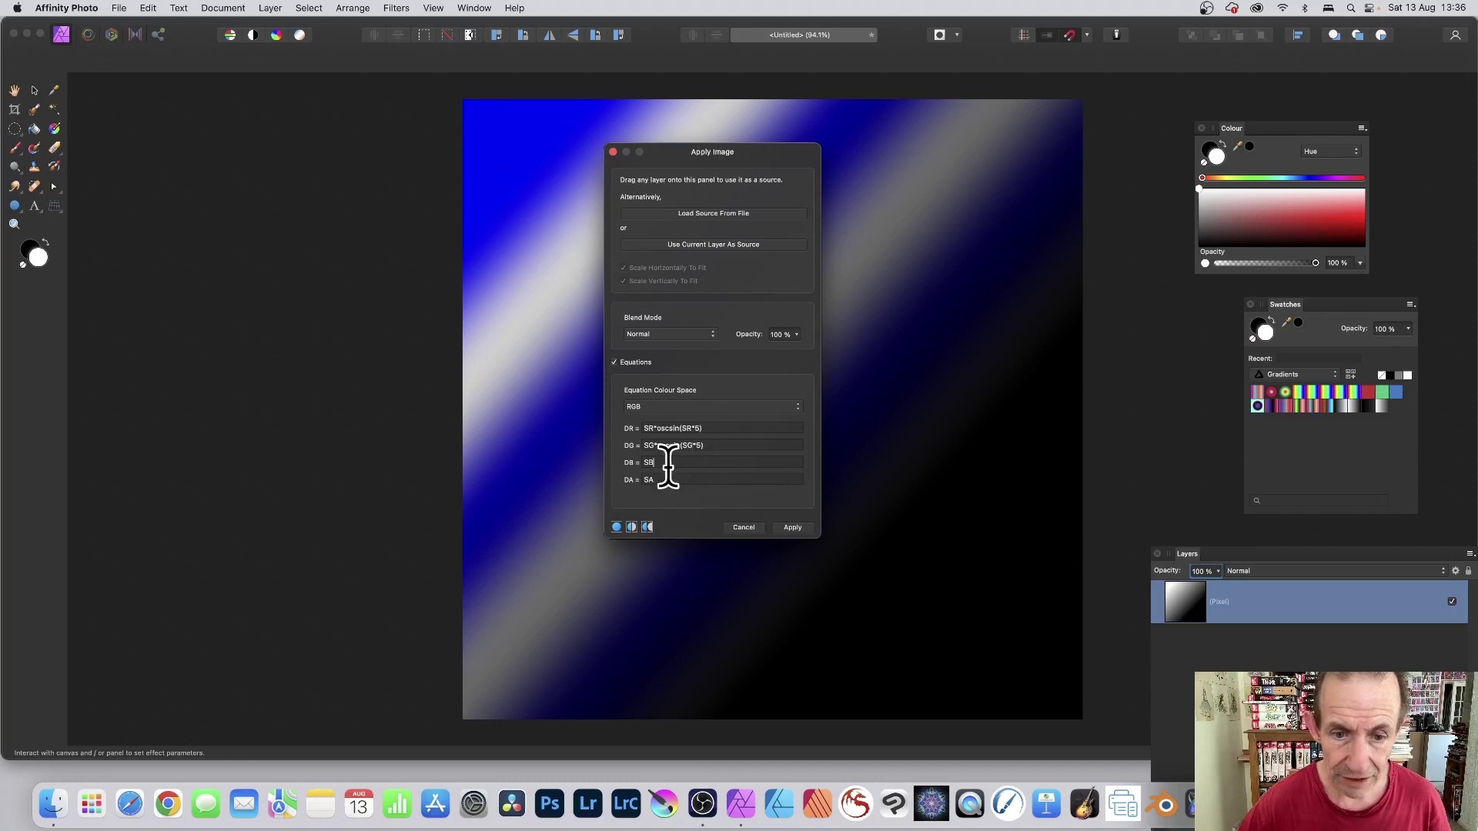
{"action": "key", "text": "cmd+v"}
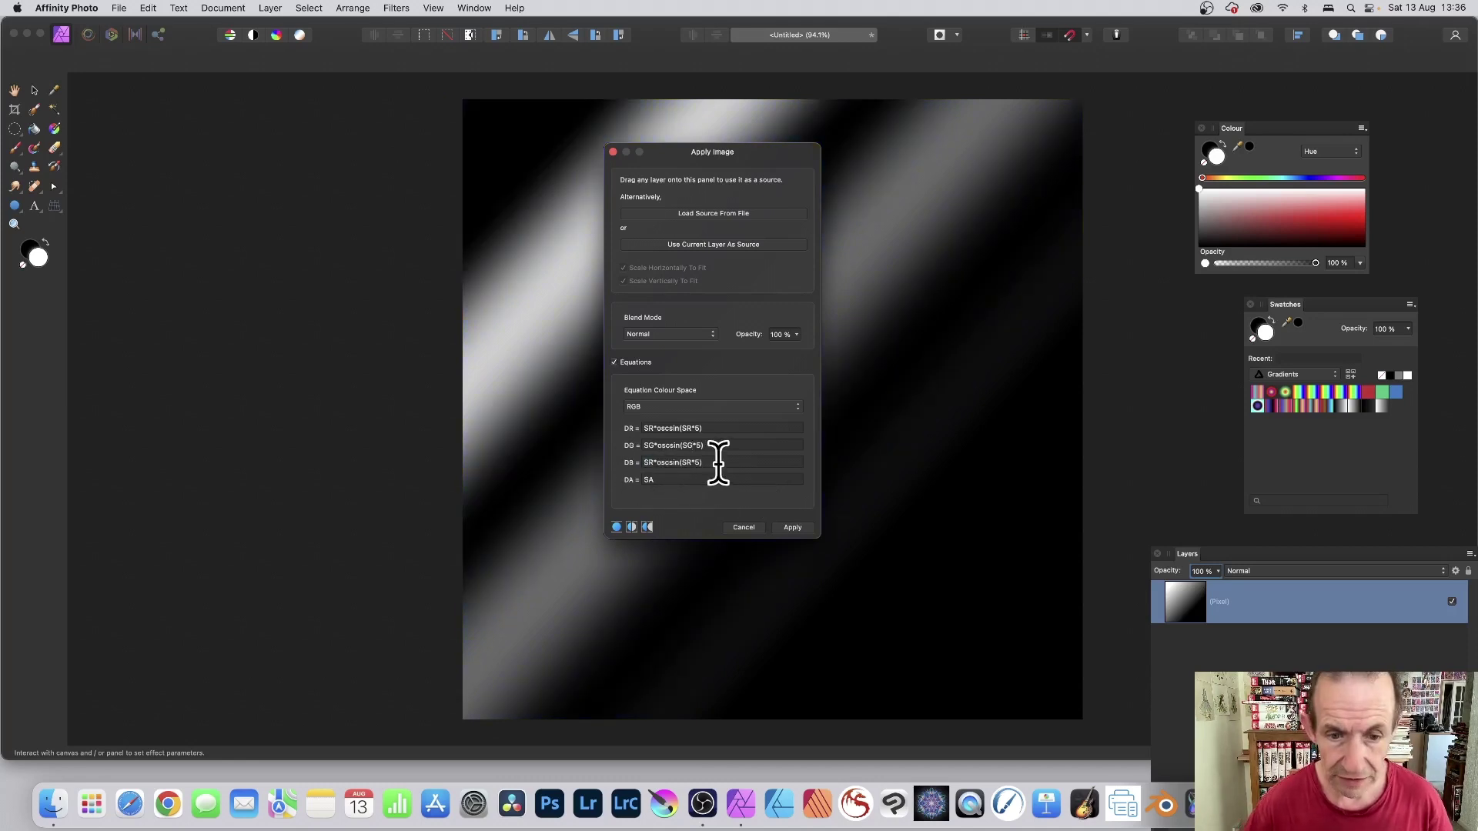
{"action": "left_click", "coordinate": [654, 462]}
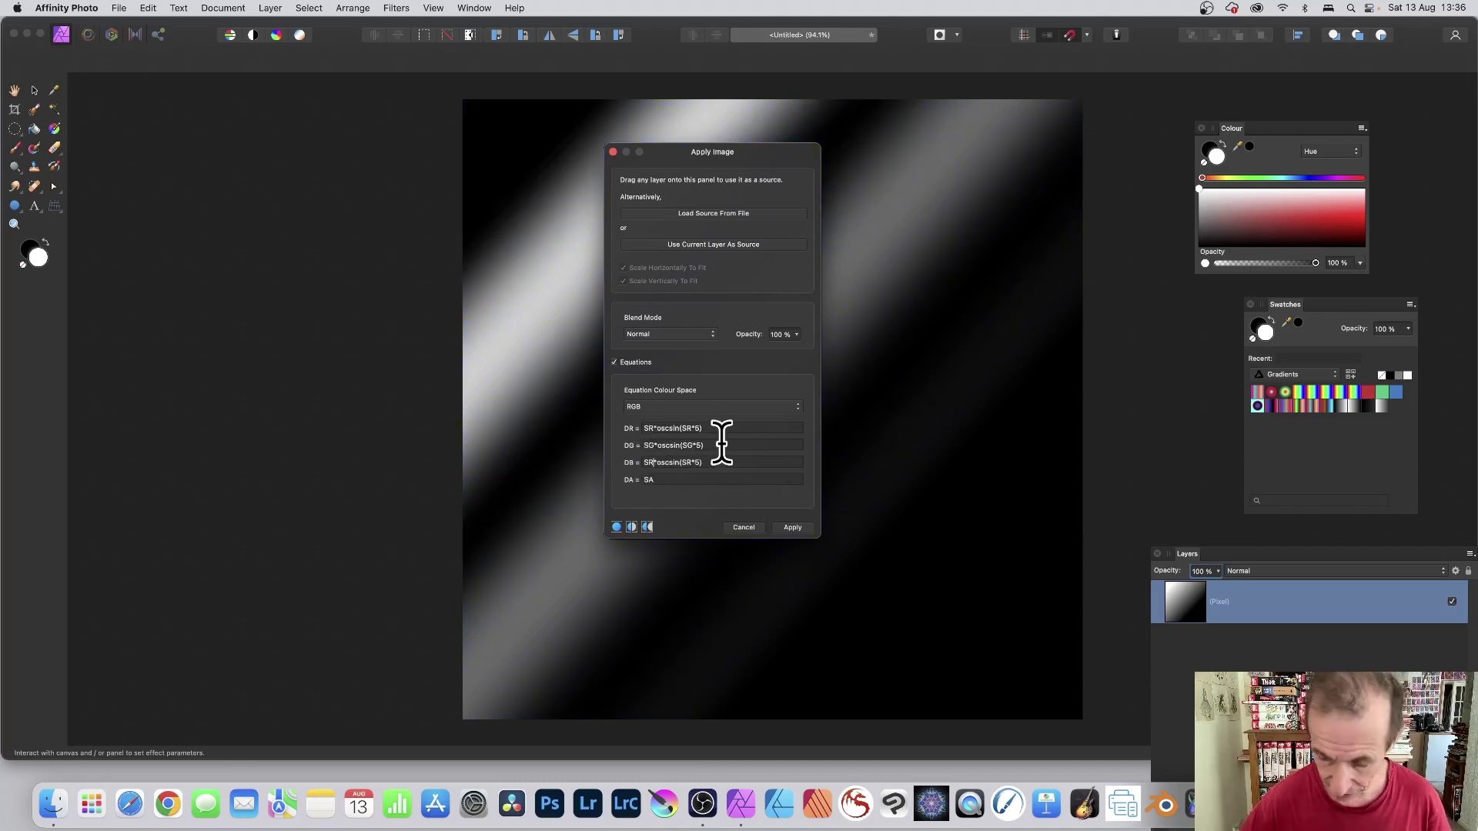
{"action": "key", "text": "BackSpace"}
{"action": "type", "text": "B"}
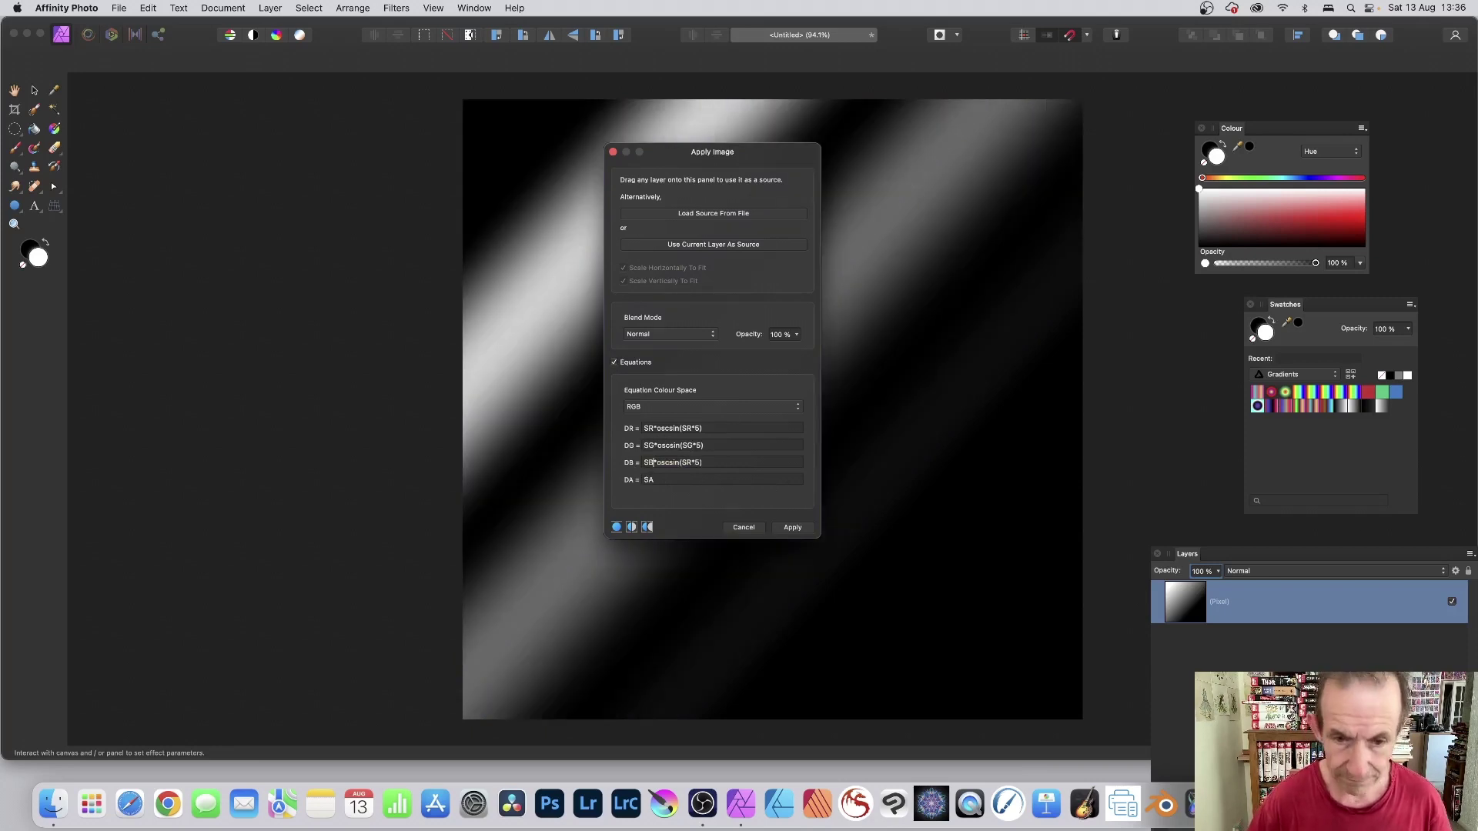
{"action": "left_click", "coordinate": [690, 462]}
{"action": "key", "text": "BackSpace"}
{"action": "type", "text": "B"}
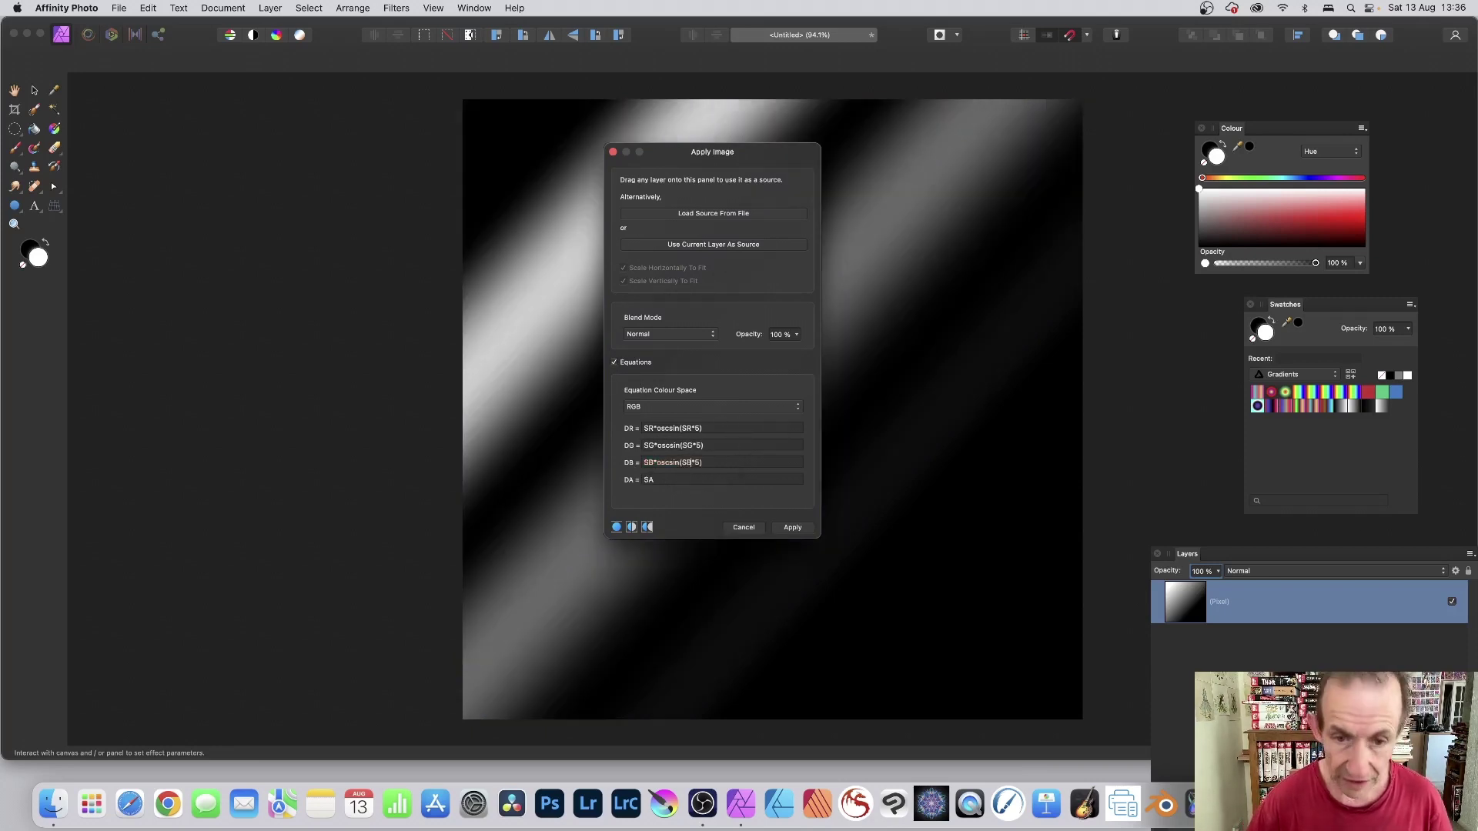
- Change the multiplier inside the red channel's oscsin function to 10, giving SR*oscsin(SR*10)
{"action": "left_click_drag", "start_coordinate": [696, 139], "coordinate": [1111, 184]}
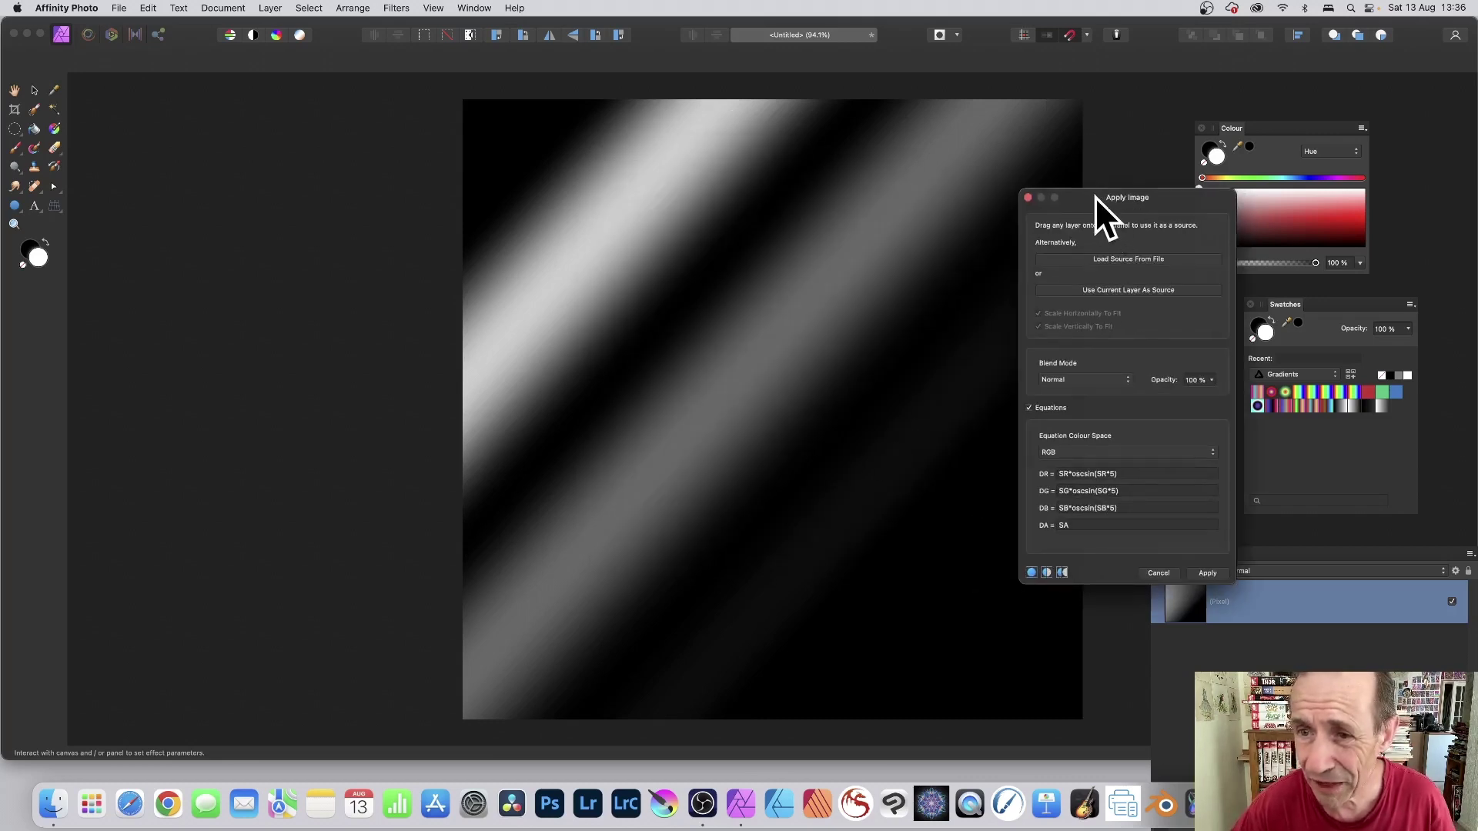
{"action": "left_click_drag", "start_coordinate": [1095, 196], "coordinate": [935, 171]}
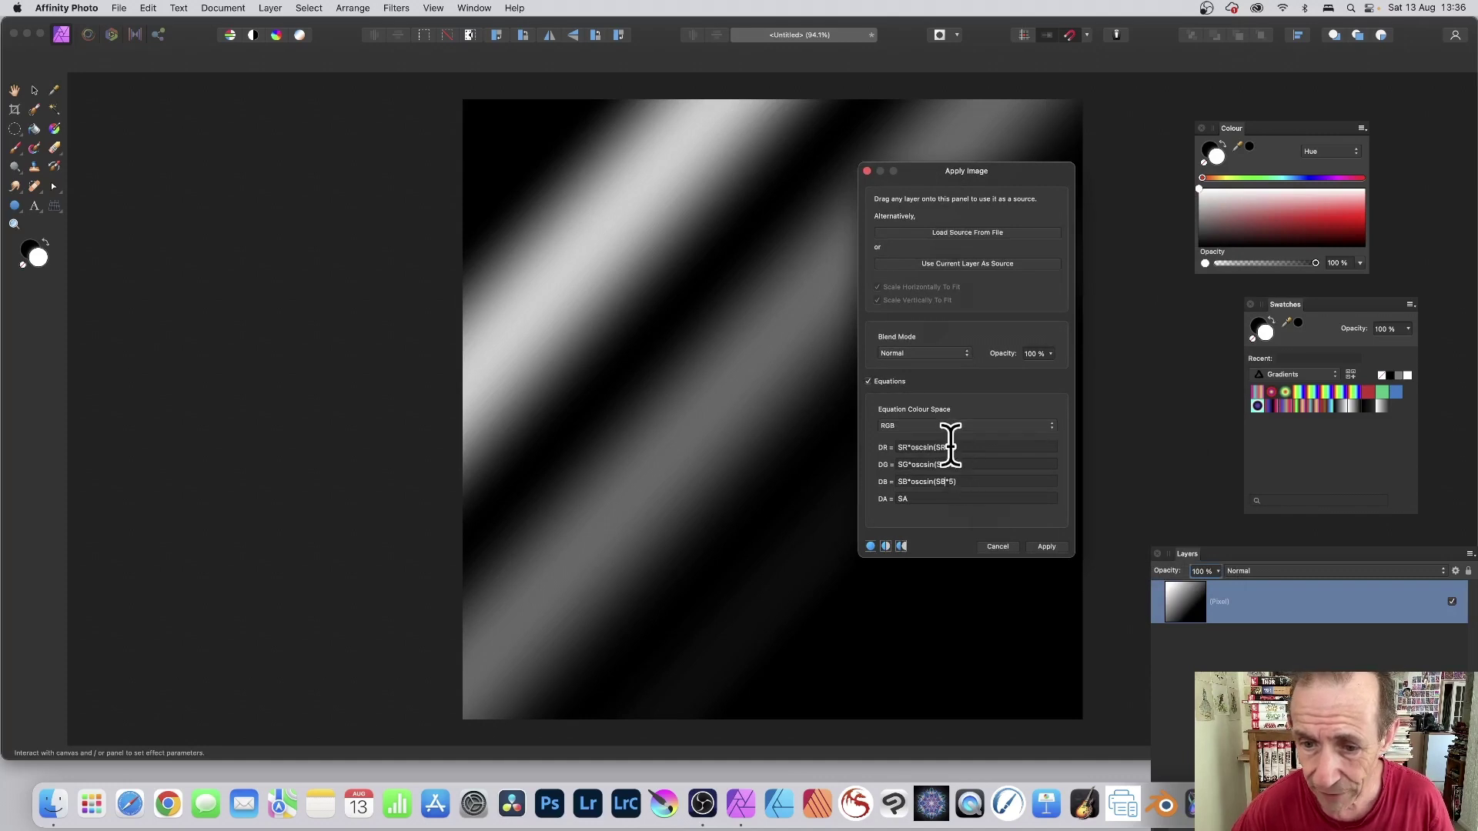
{"action": "left_click", "coordinate": [993, 447]}
{"action": "key", "text": "Left"}
{"action": "key", "text": "BackSpace"}
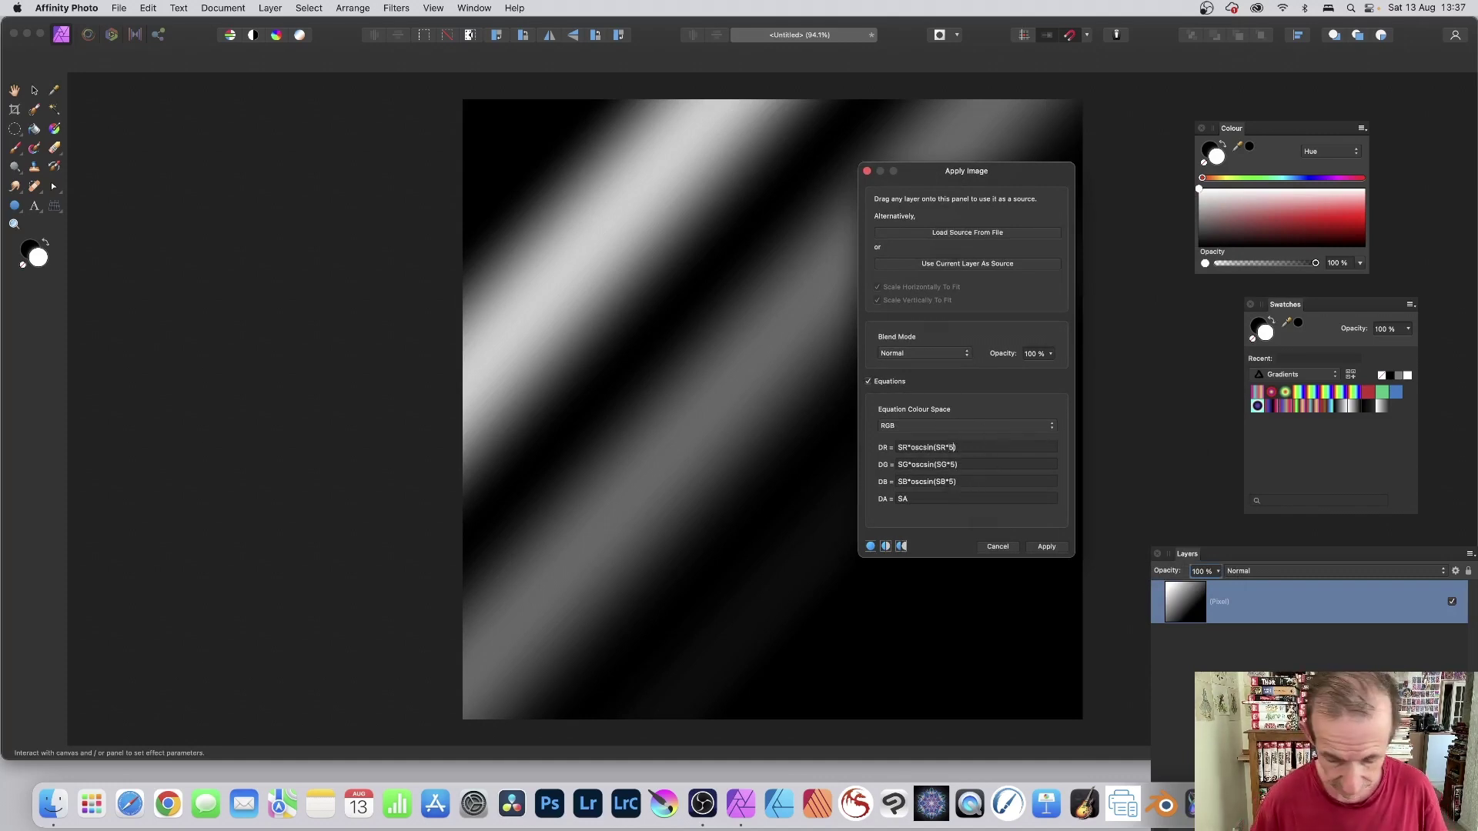
{"action": "type", "text": "10"}
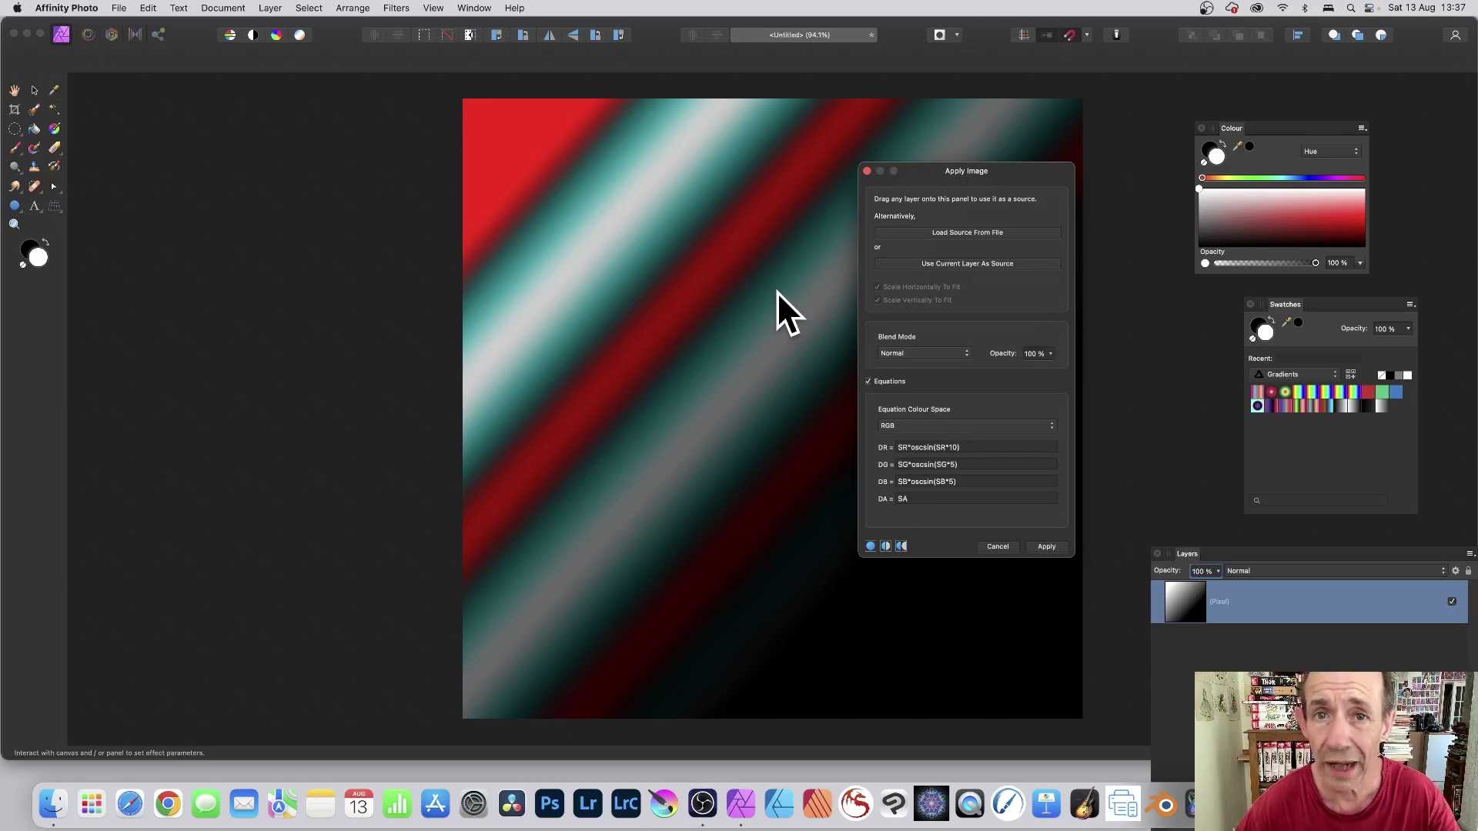
- Change the multiplier inside the green channel's oscsin function to 7.5, giving SG*oscsin(SG*7.5)
{"action": "left_click", "coordinate": [955, 465]}
{"action": "key", "text": "BackSpace"}
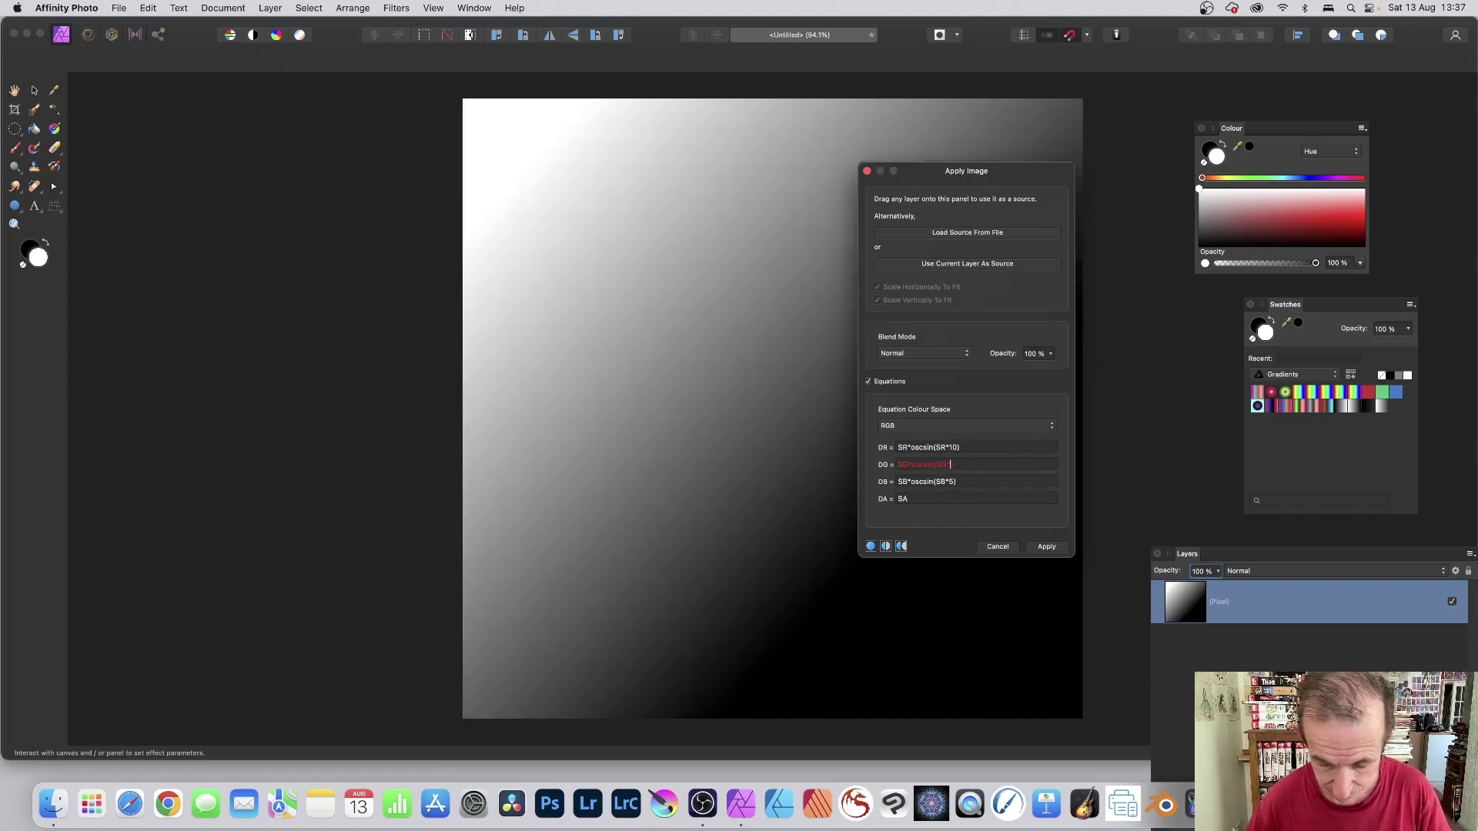
{"action": "type", "text": "7.5"}
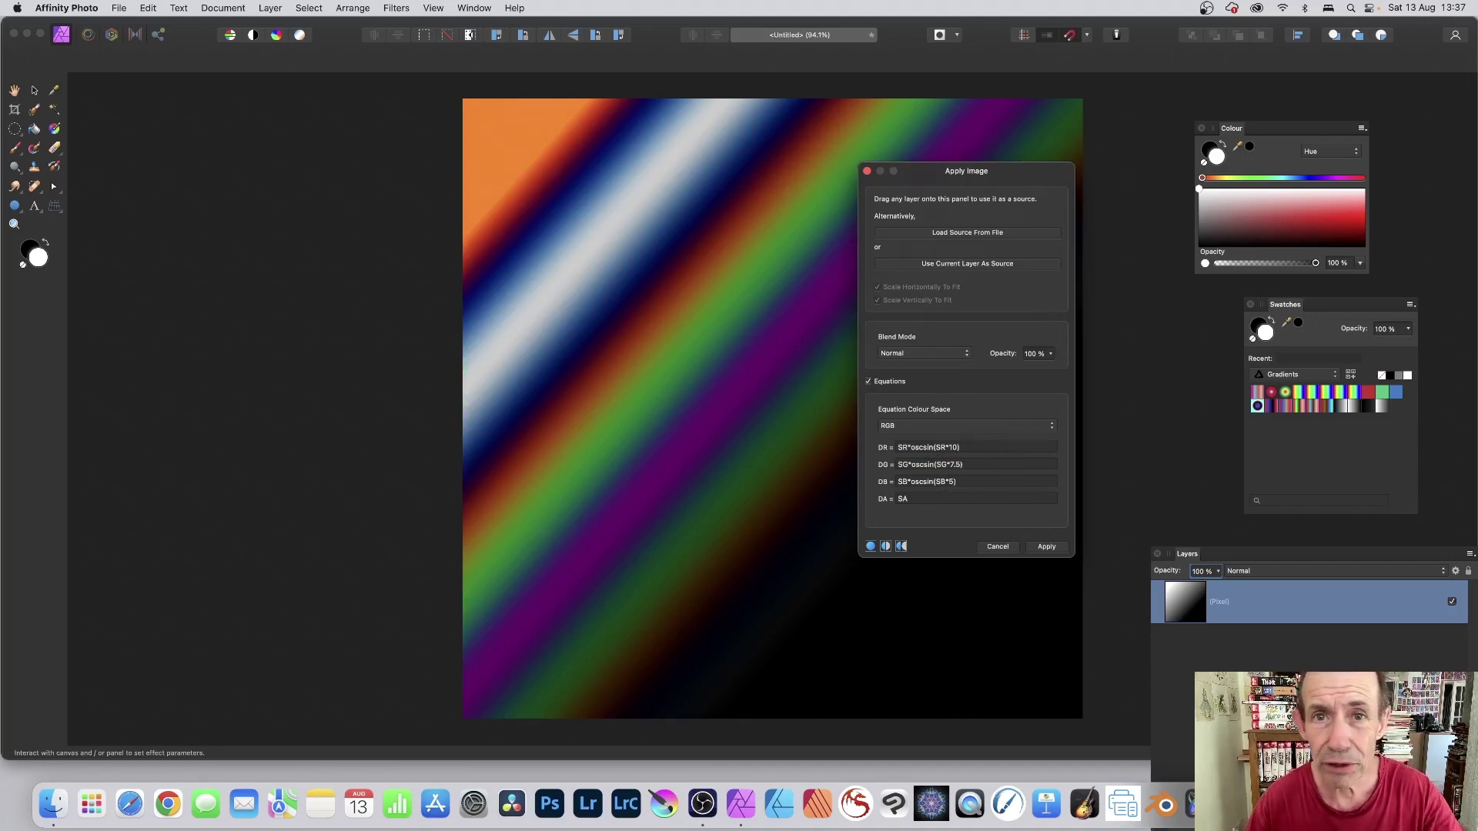
- Try 4 and settle on 3.5 as the multiplier in the DB equation's oscsin function, and apply the filter
{"action": "left_click", "coordinate": [949, 481]}
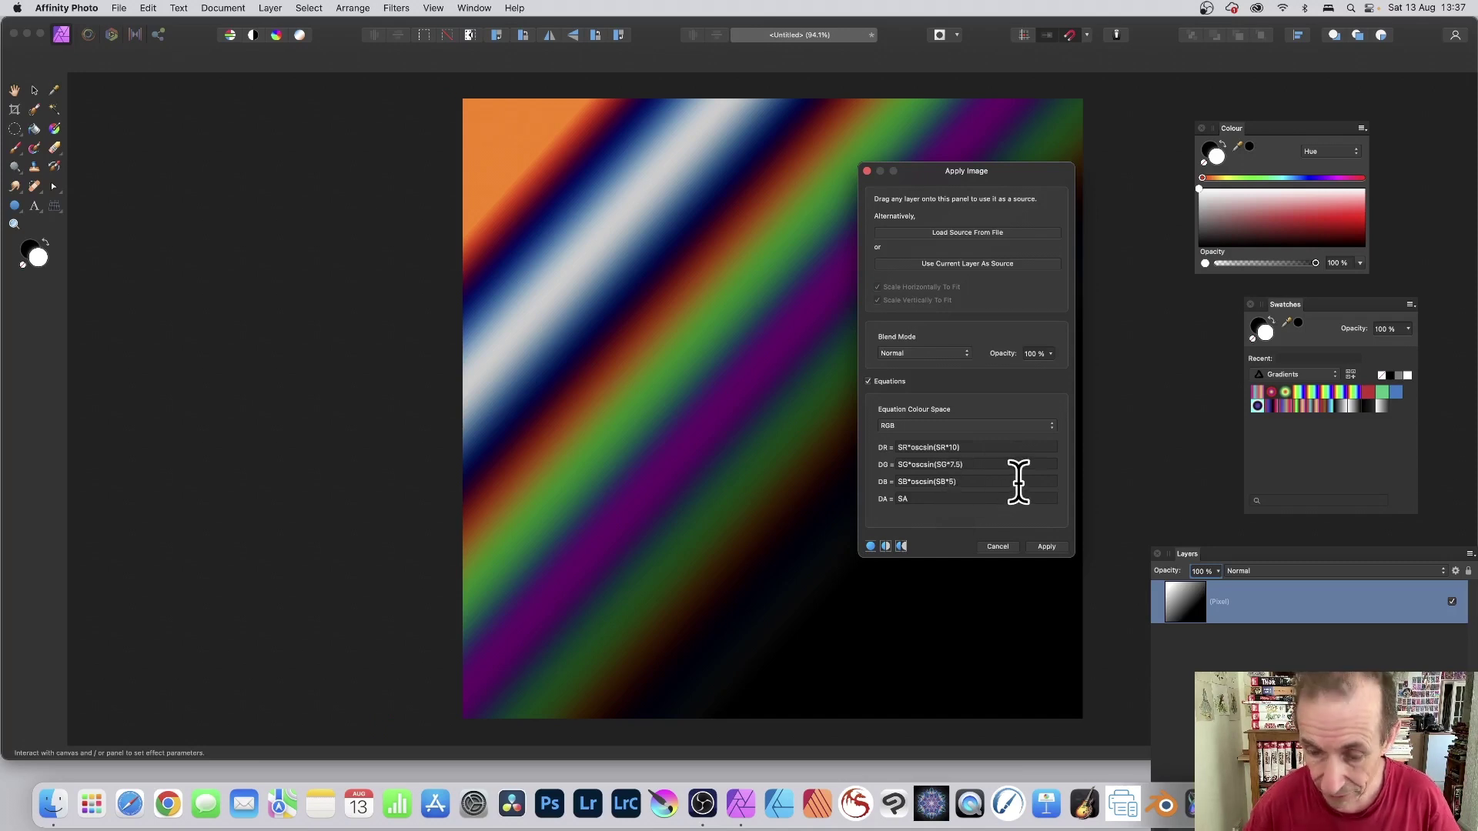
{"action": "key", "text": "BackSpace"}
{"action": "type", "text": "5"}
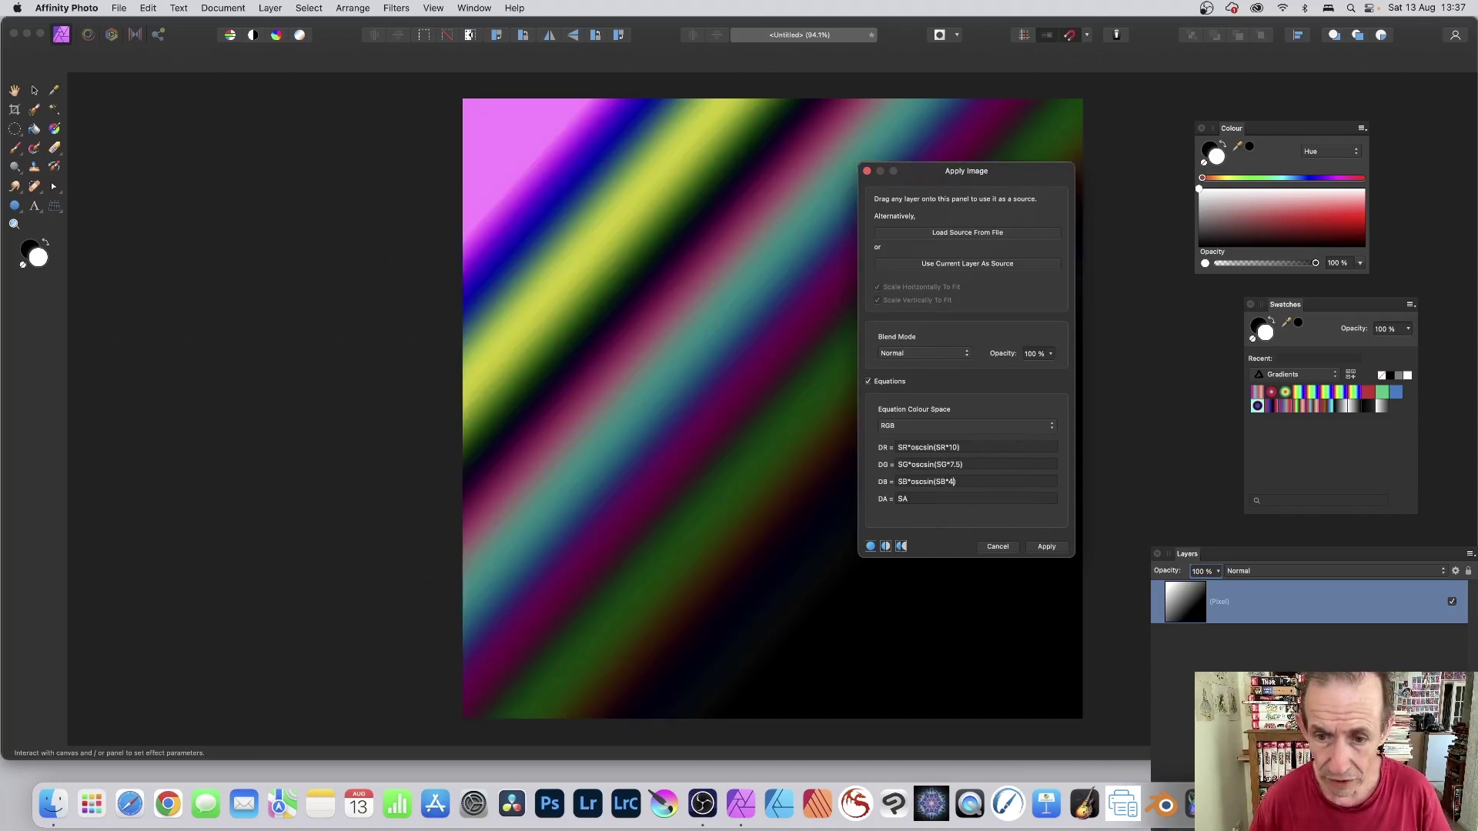
{"action": "key", "text": "BackSpace"}
{"action": "type", "text": "3.5"}
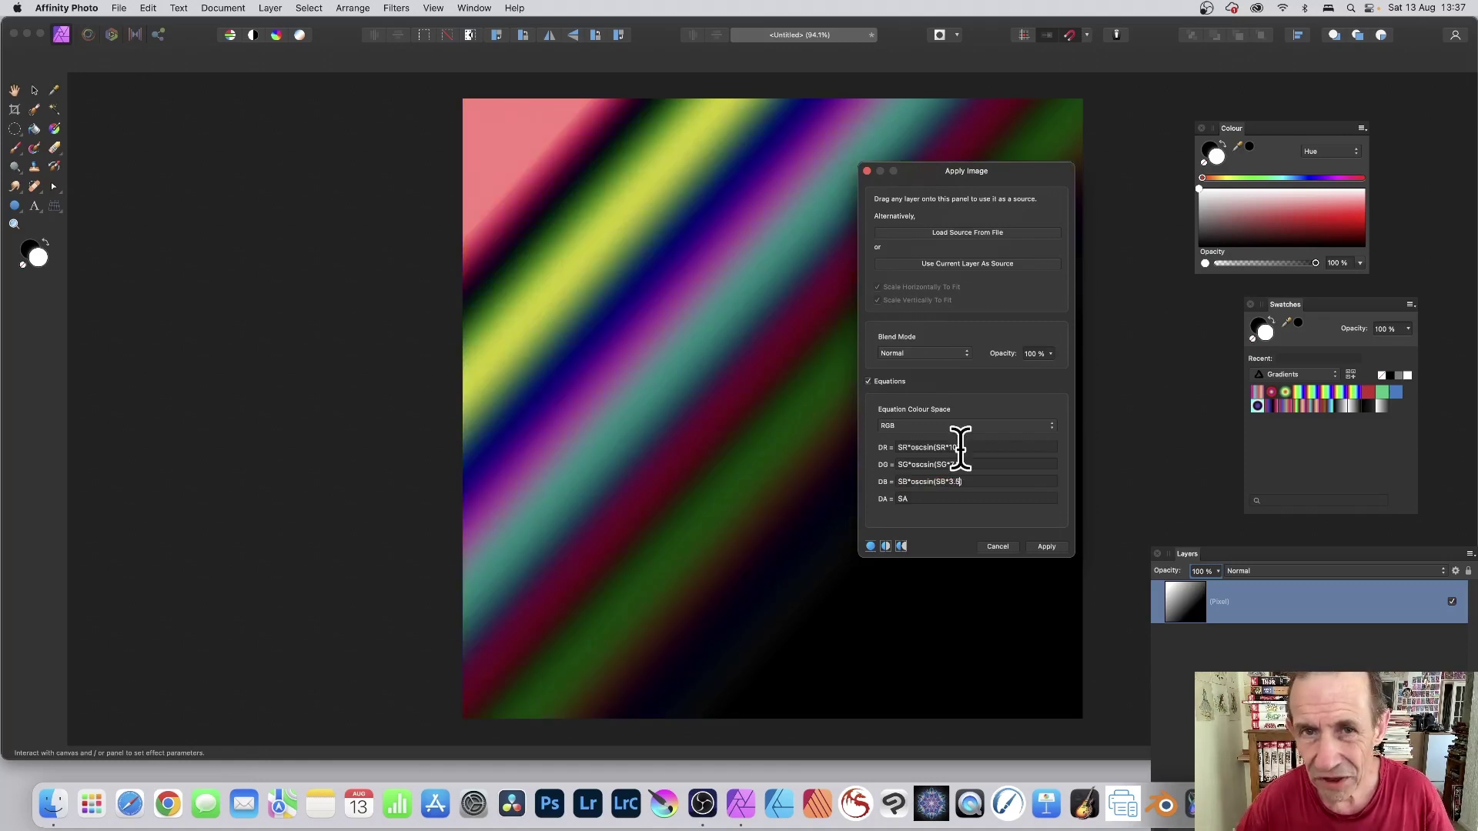
{"action": "left_click", "coordinate": [1048, 547]}
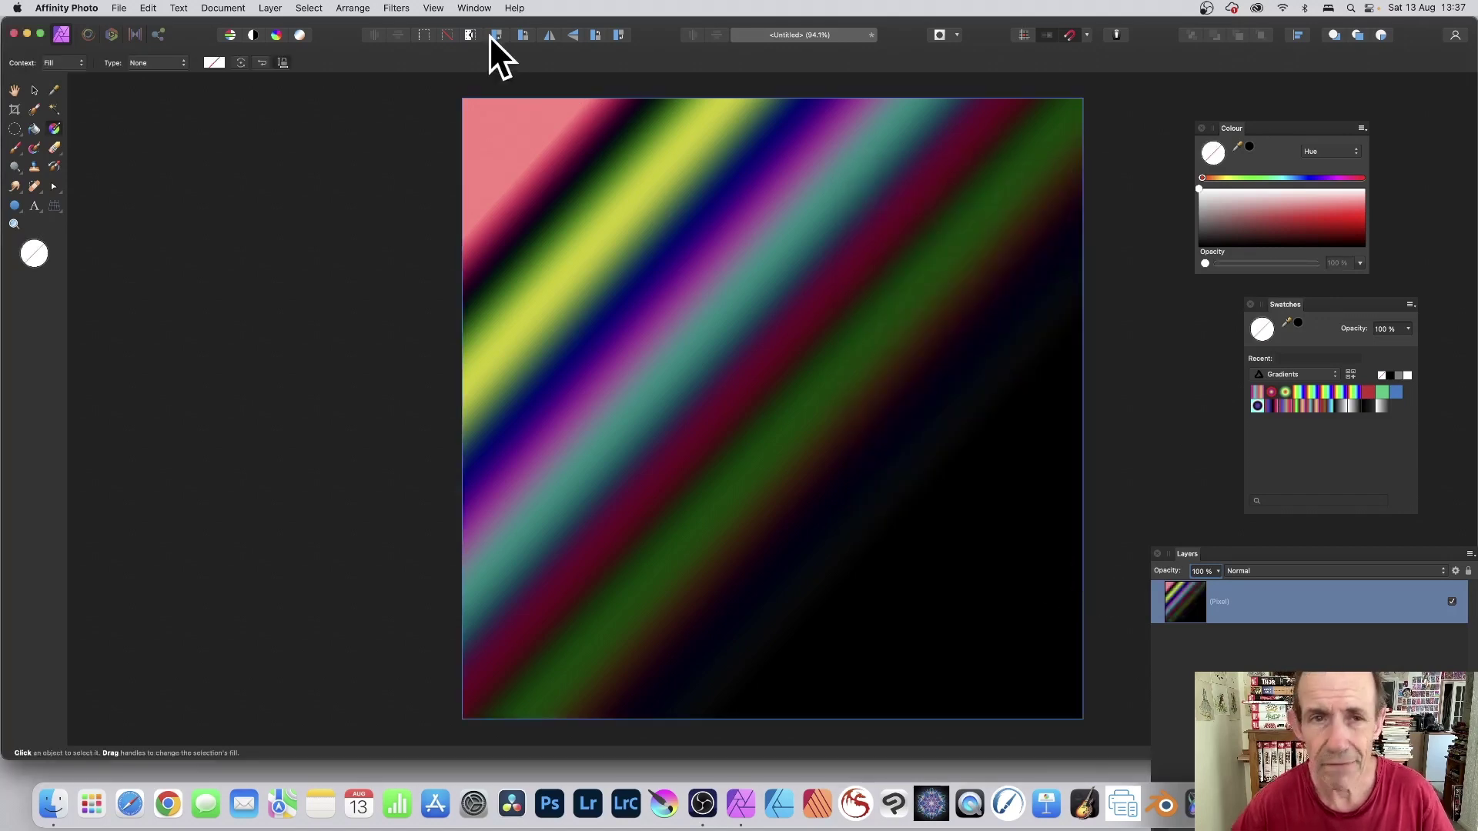
- Try repeating the Apply Image filter on the striped layer, and undo the repeat
{"action": "left_click", "coordinate": [397, 7]}
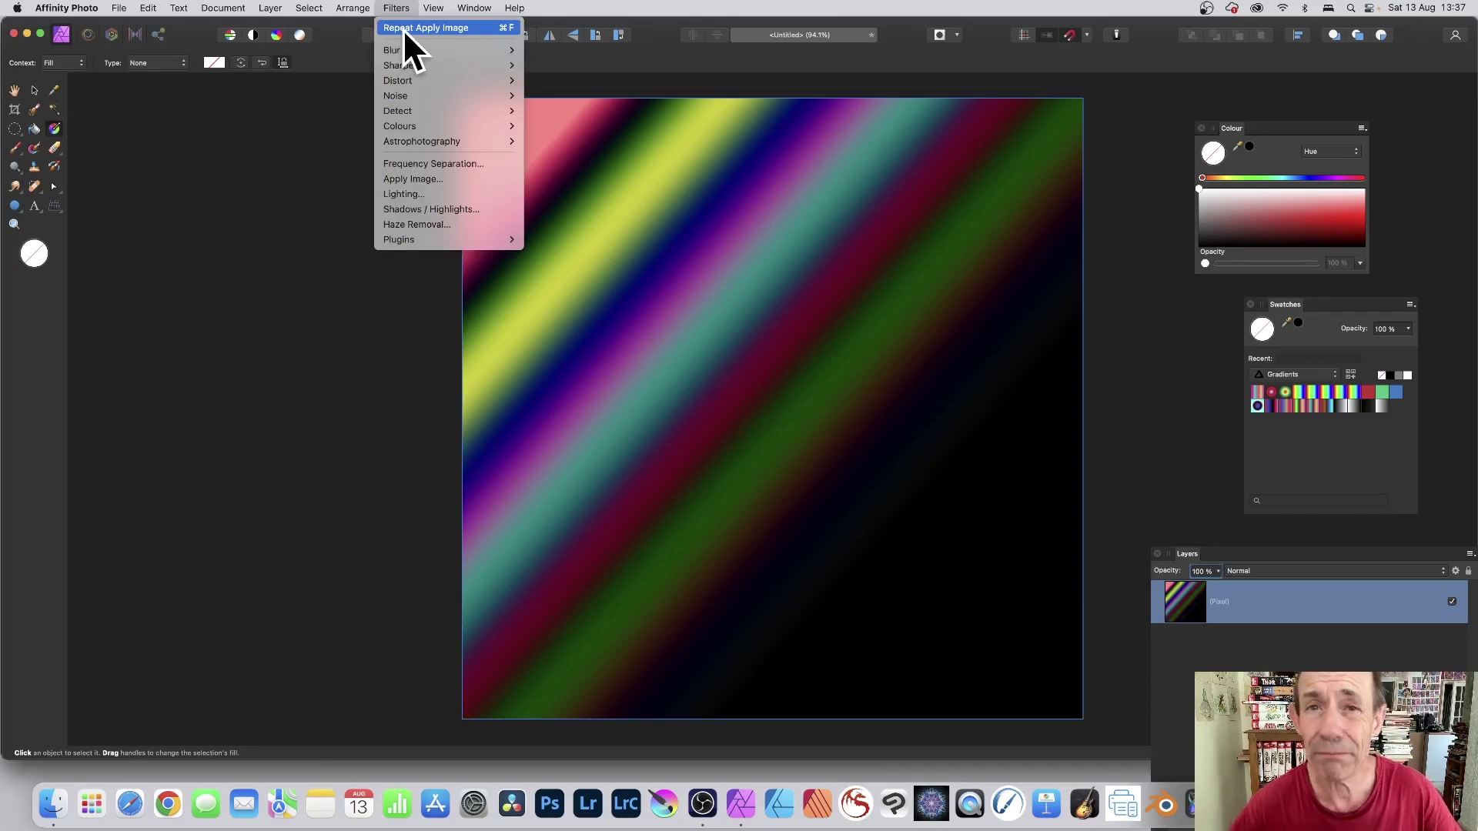
{"action": "left_click", "coordinate": [403, 28]}
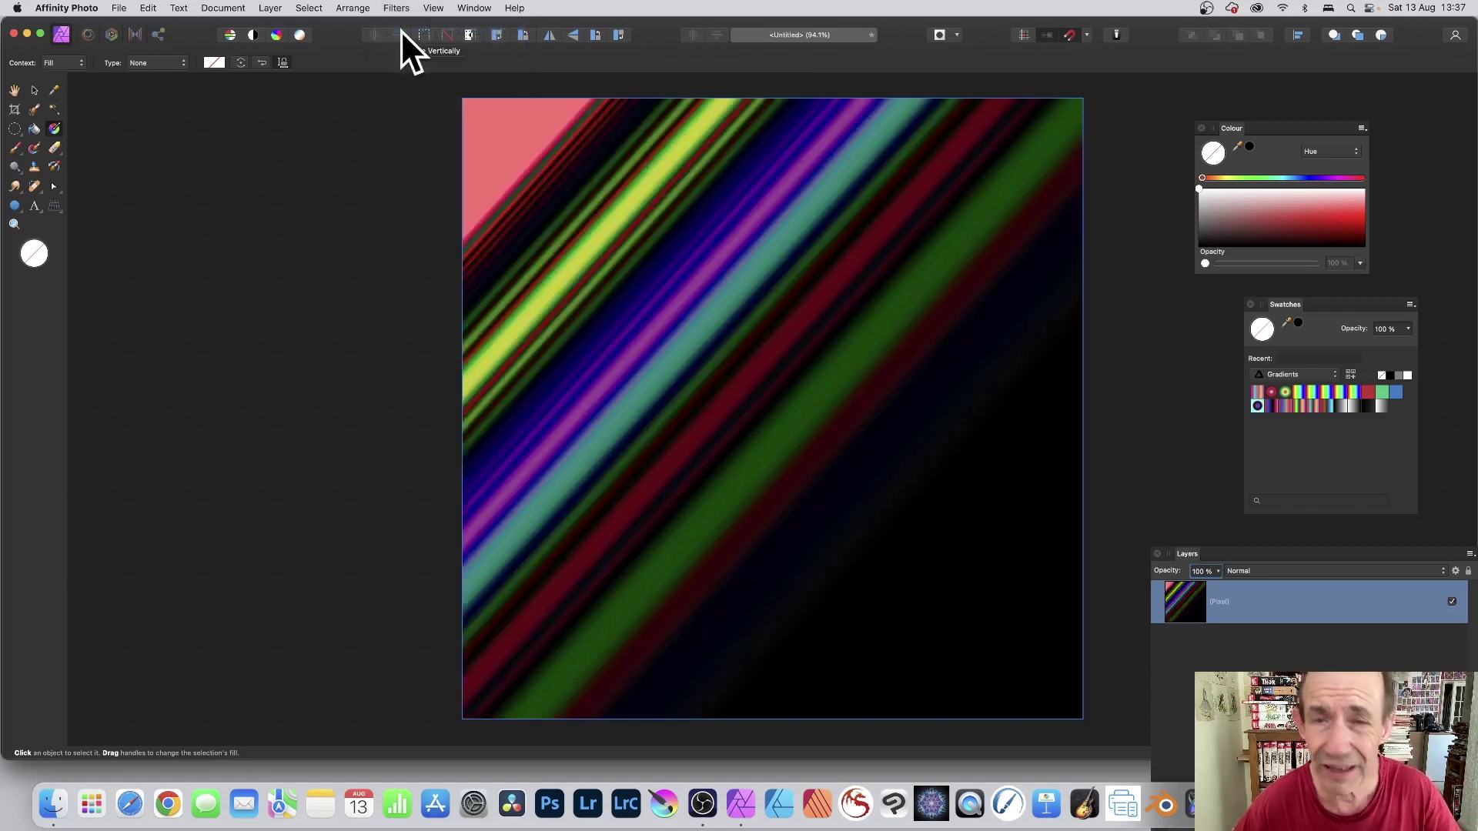
{"action": "key", "text": "super+f"}
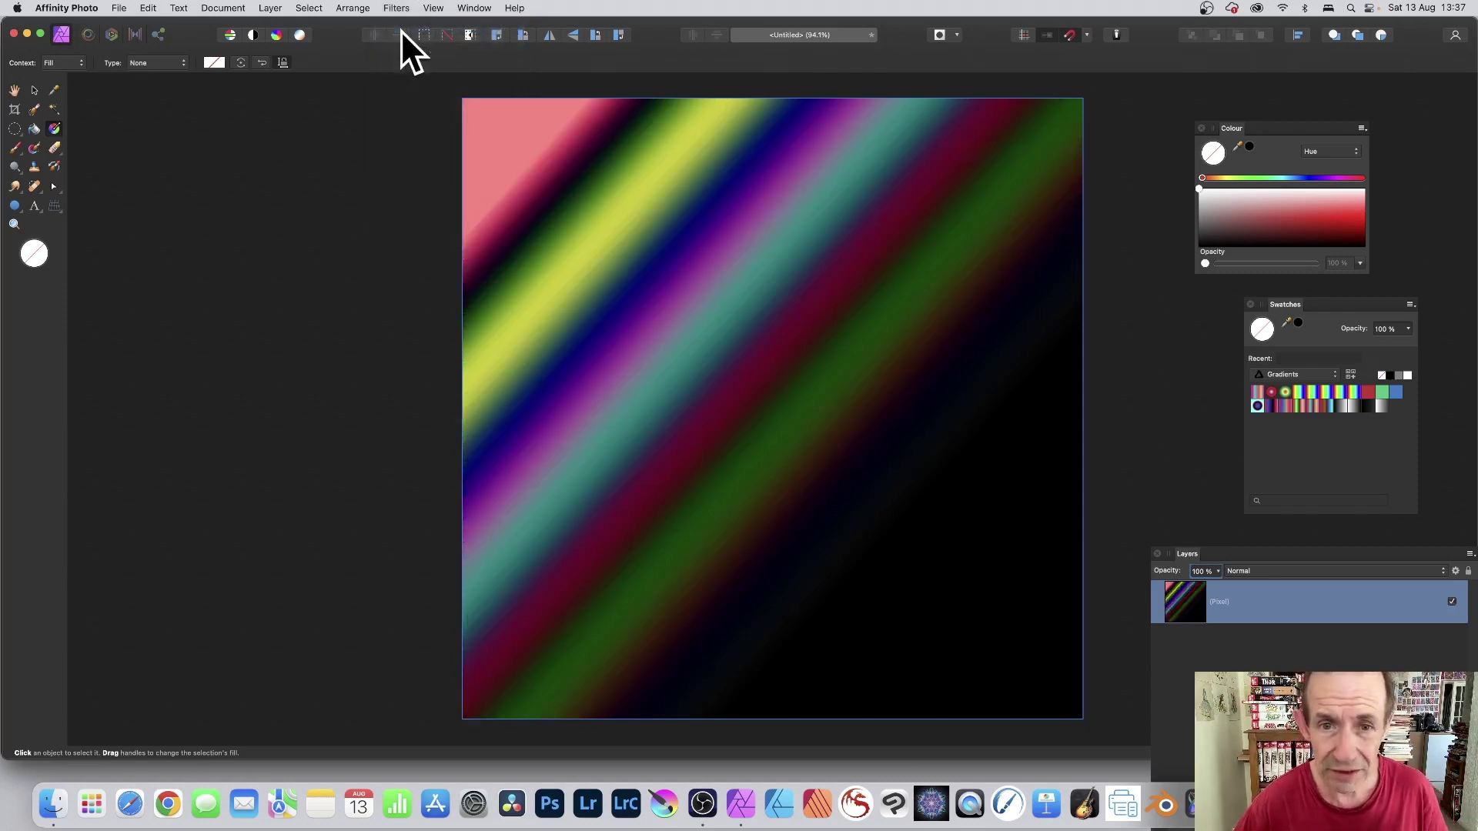
- Try fading the Apply Image result with the Lighter Colour and Difference blend modes at different strengths, and cancel the fade
{"action": "left_click", "coordinate": [269, 4]}
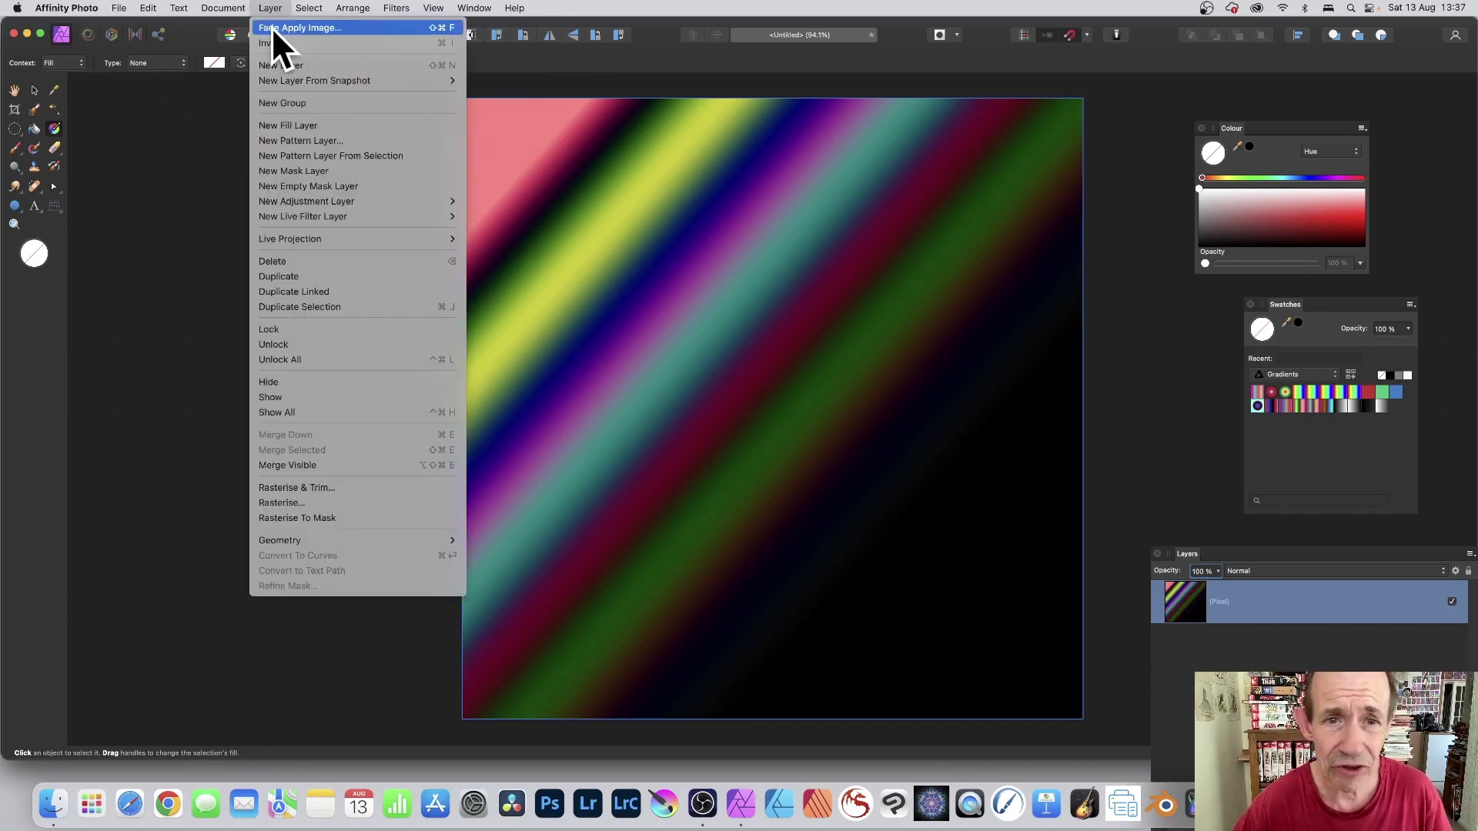
{"action": "left_click", "coordinate": [271, 27]}
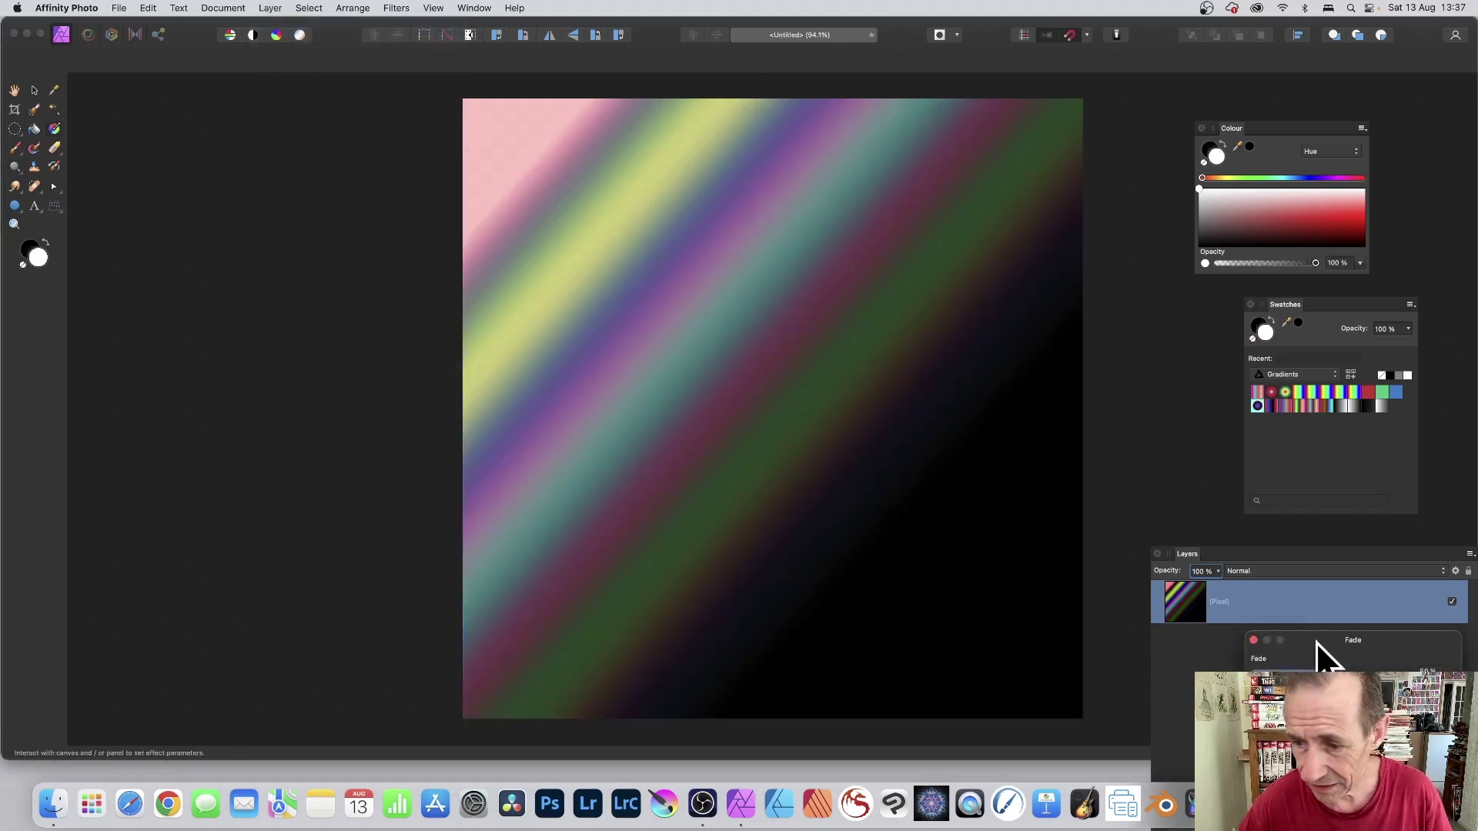
{"action": "left_click_drag", "start_coordinate": [1316, 643], "coordinate": [696, 307]}
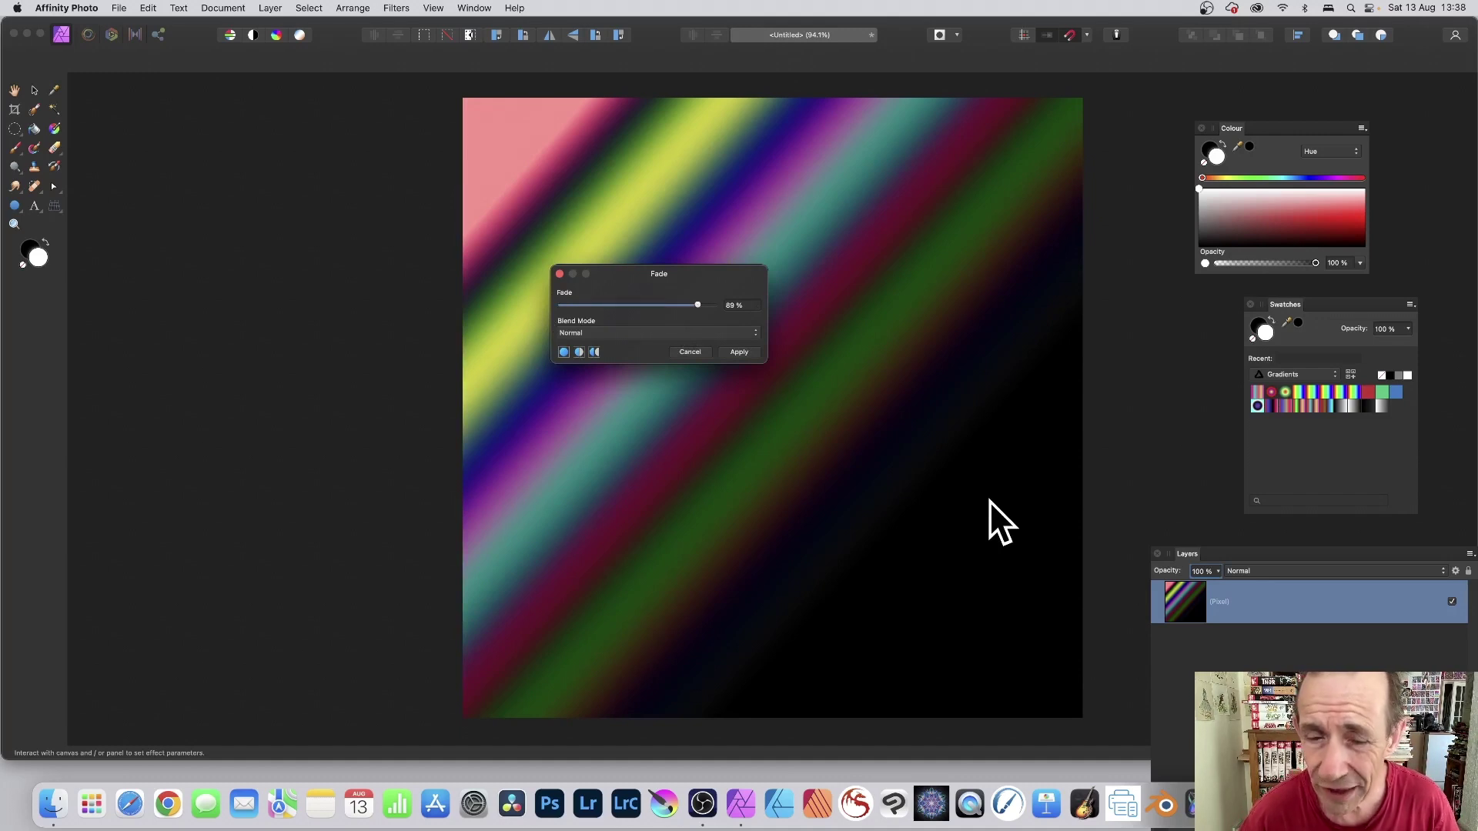
{"action": "left_click", "coordinate": [652, 334]}
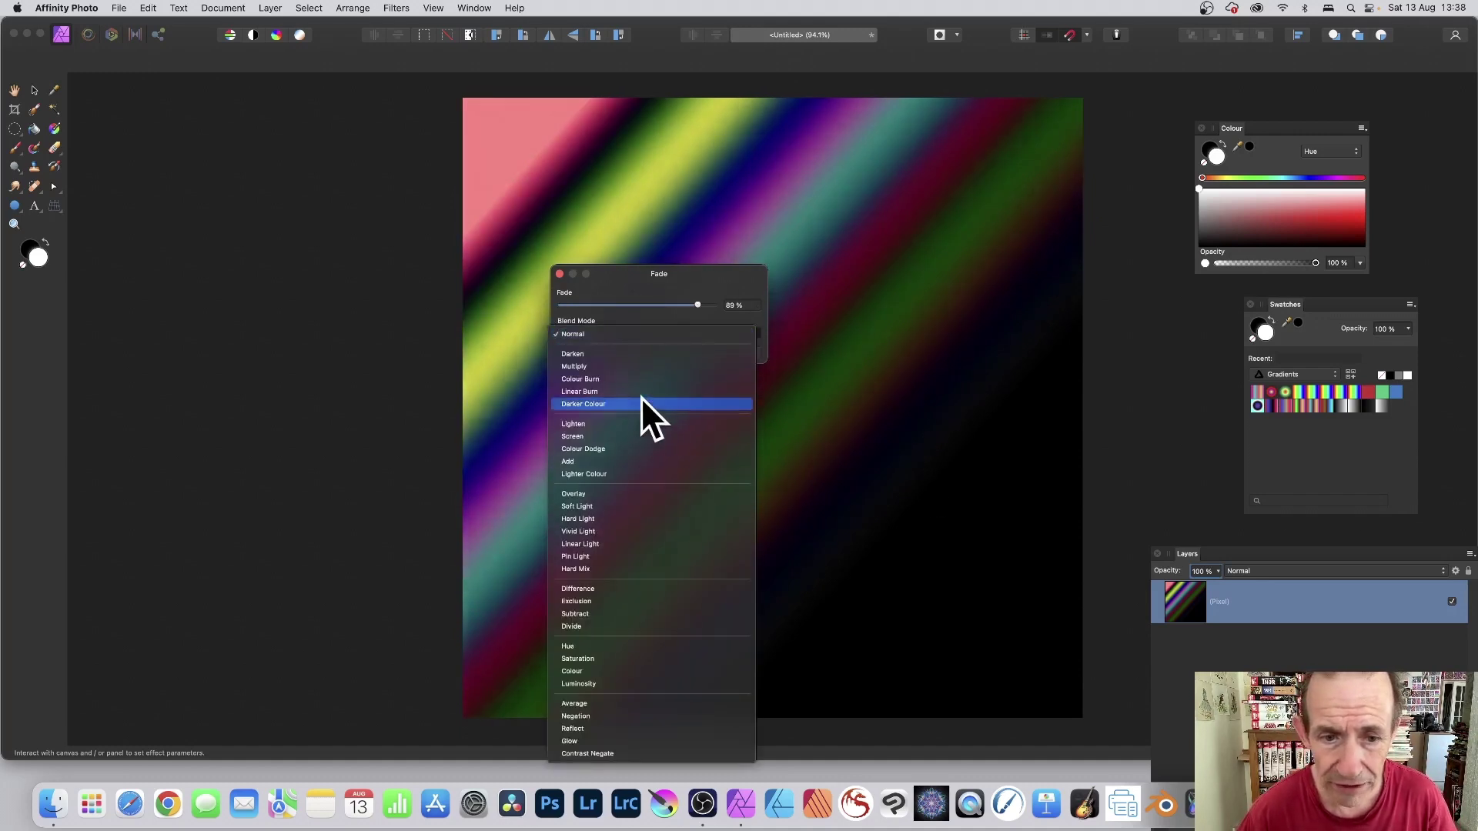
{"action": "left_click", "coordinate": [636, 471]}
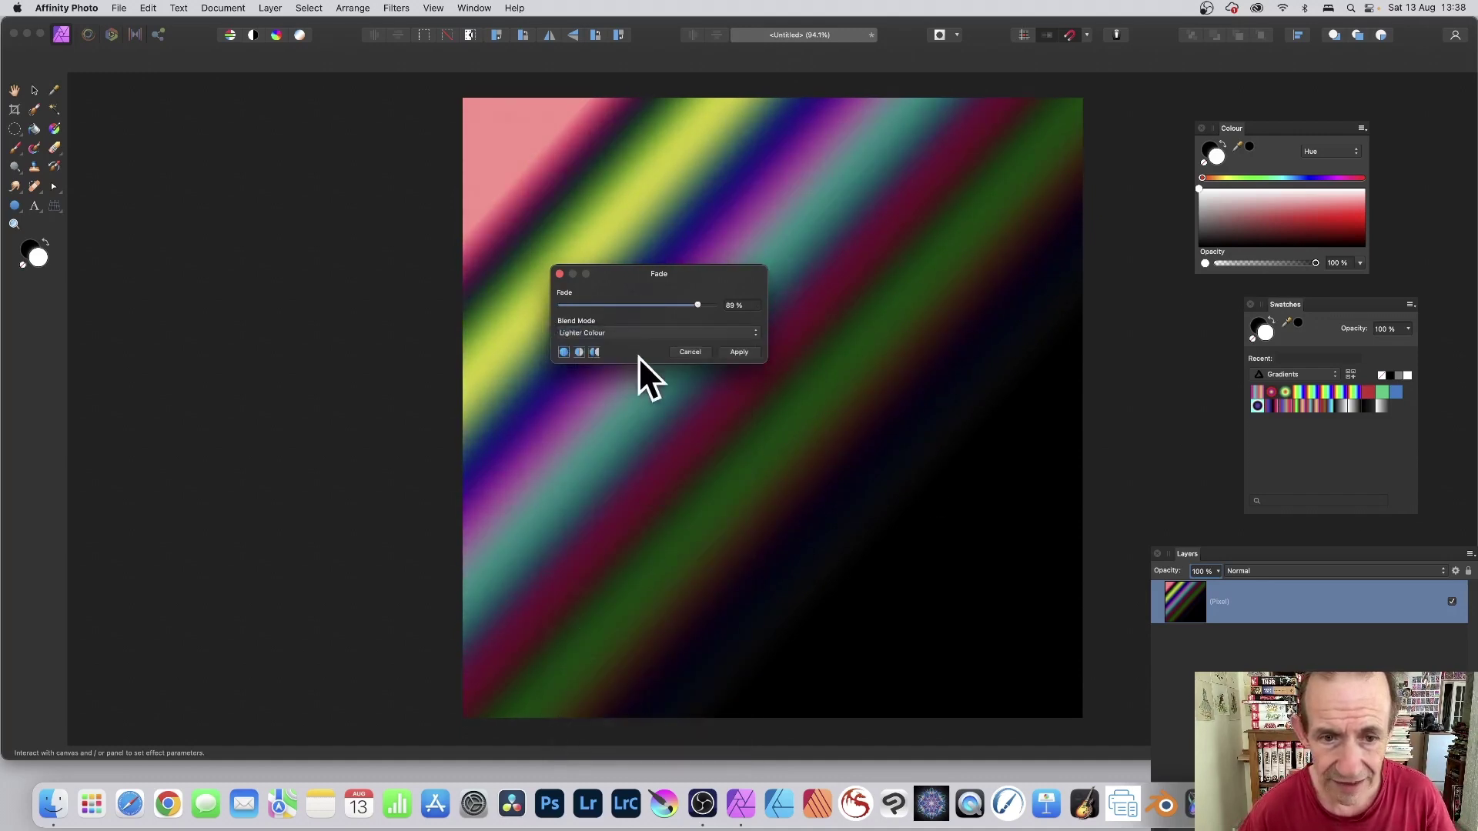
{"action": "left_click", "coordinate": [636, 331]}
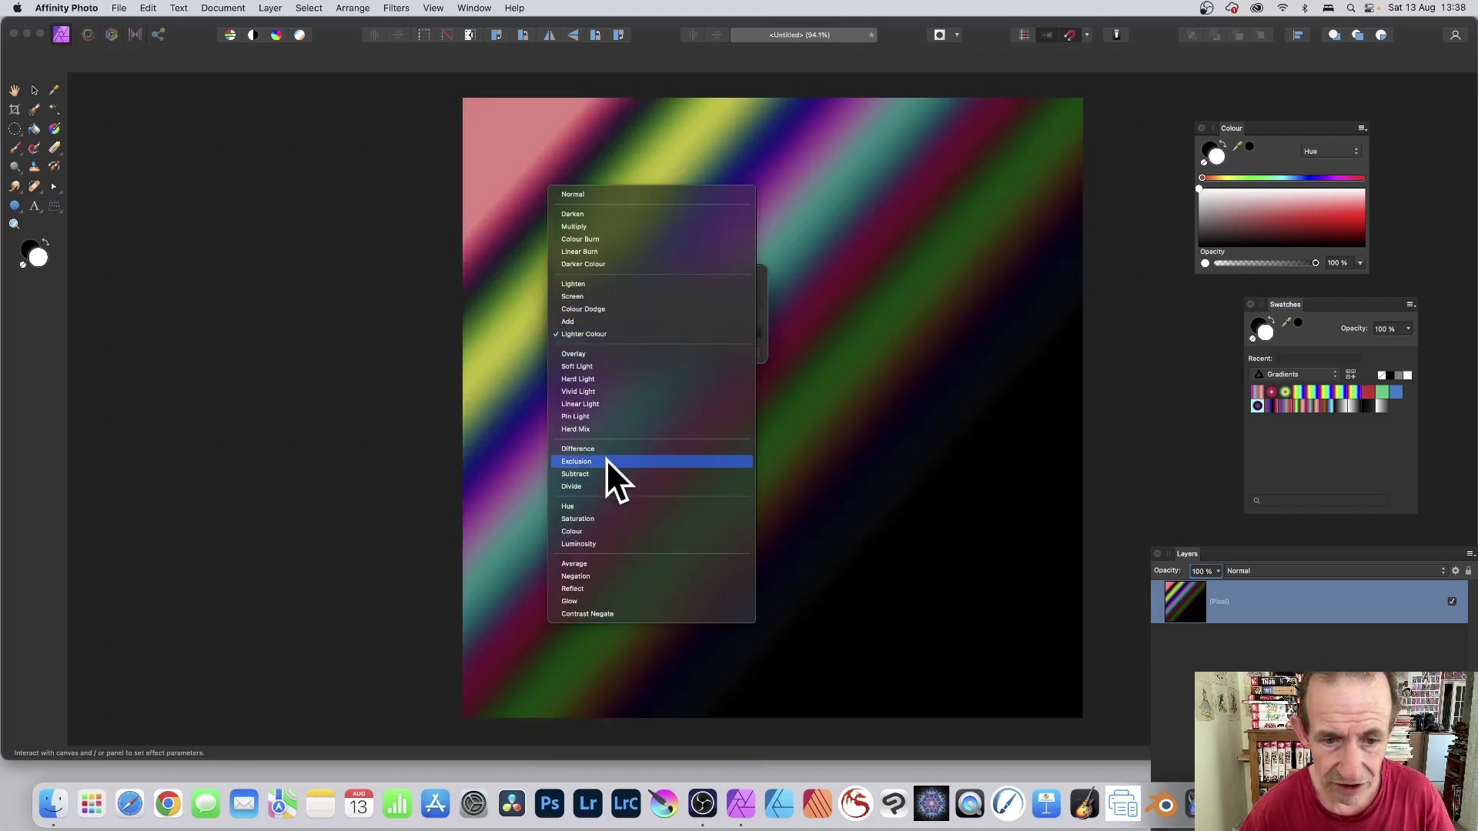
{"action": "left_click", "coordinate": [607, 449]}
{"action": "left_click_drag", "start_coordinate": [698, 305], "coordinate": [586, 299]}
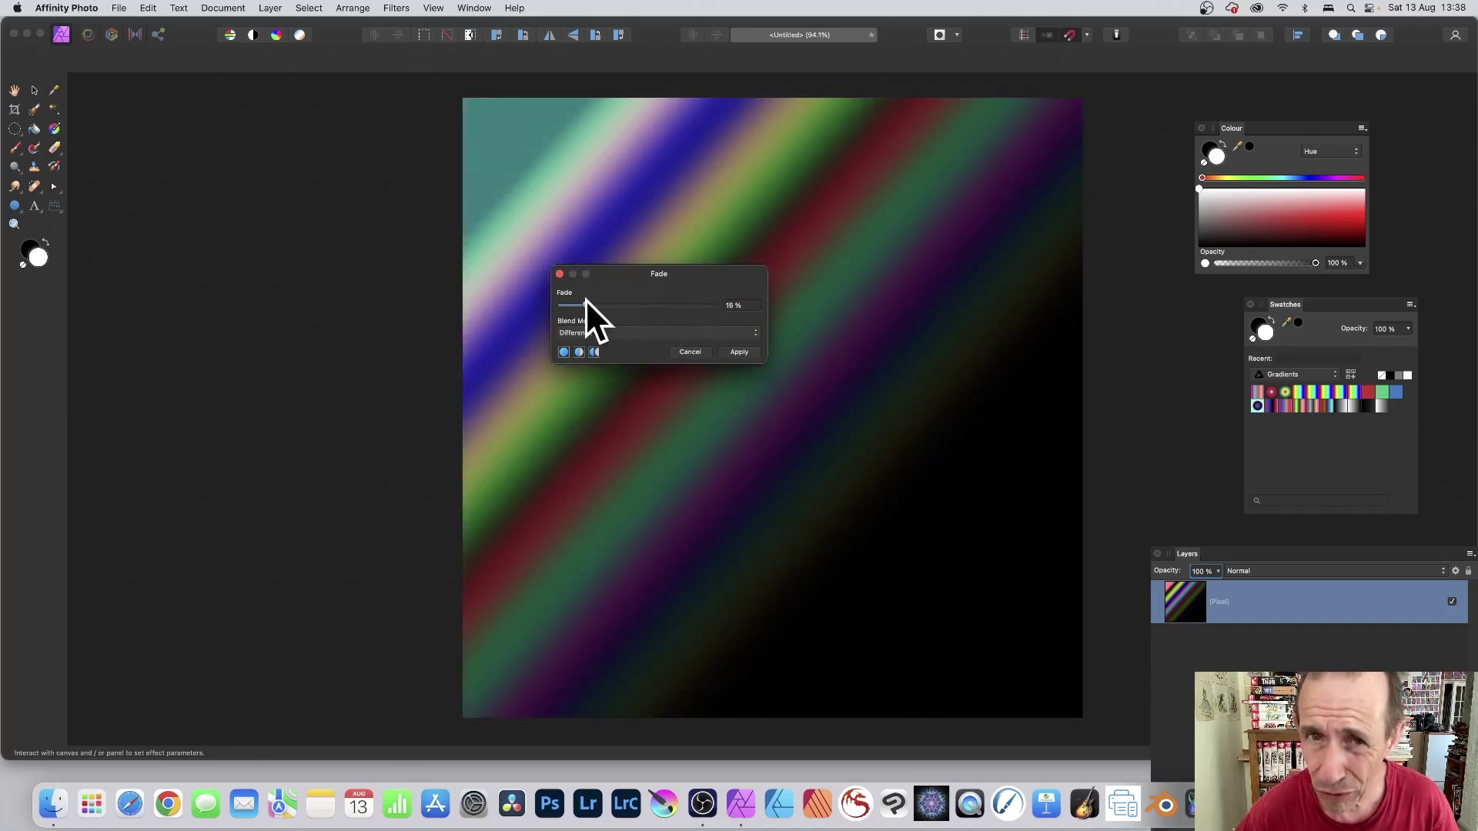
{"action": "left_click", "coordinate": [695, 354]}
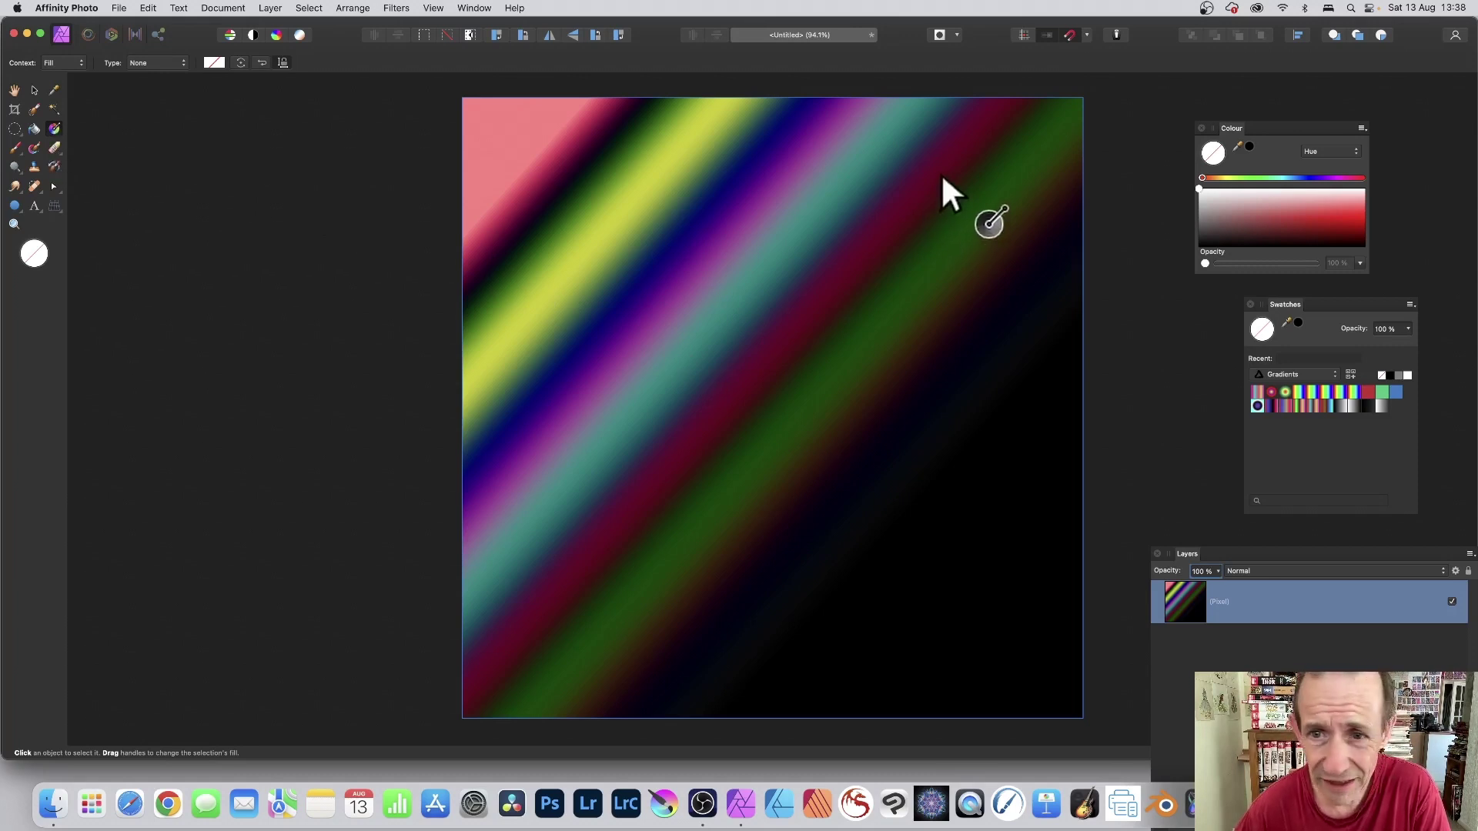
- Draw a new linear gradient from the canvas's upper right to beyond its left edge, and repeat the last Apply Image filter
{"action": "left_click_drag", "start_coordinate": [940, 174], "coordinate": [274, 451]}
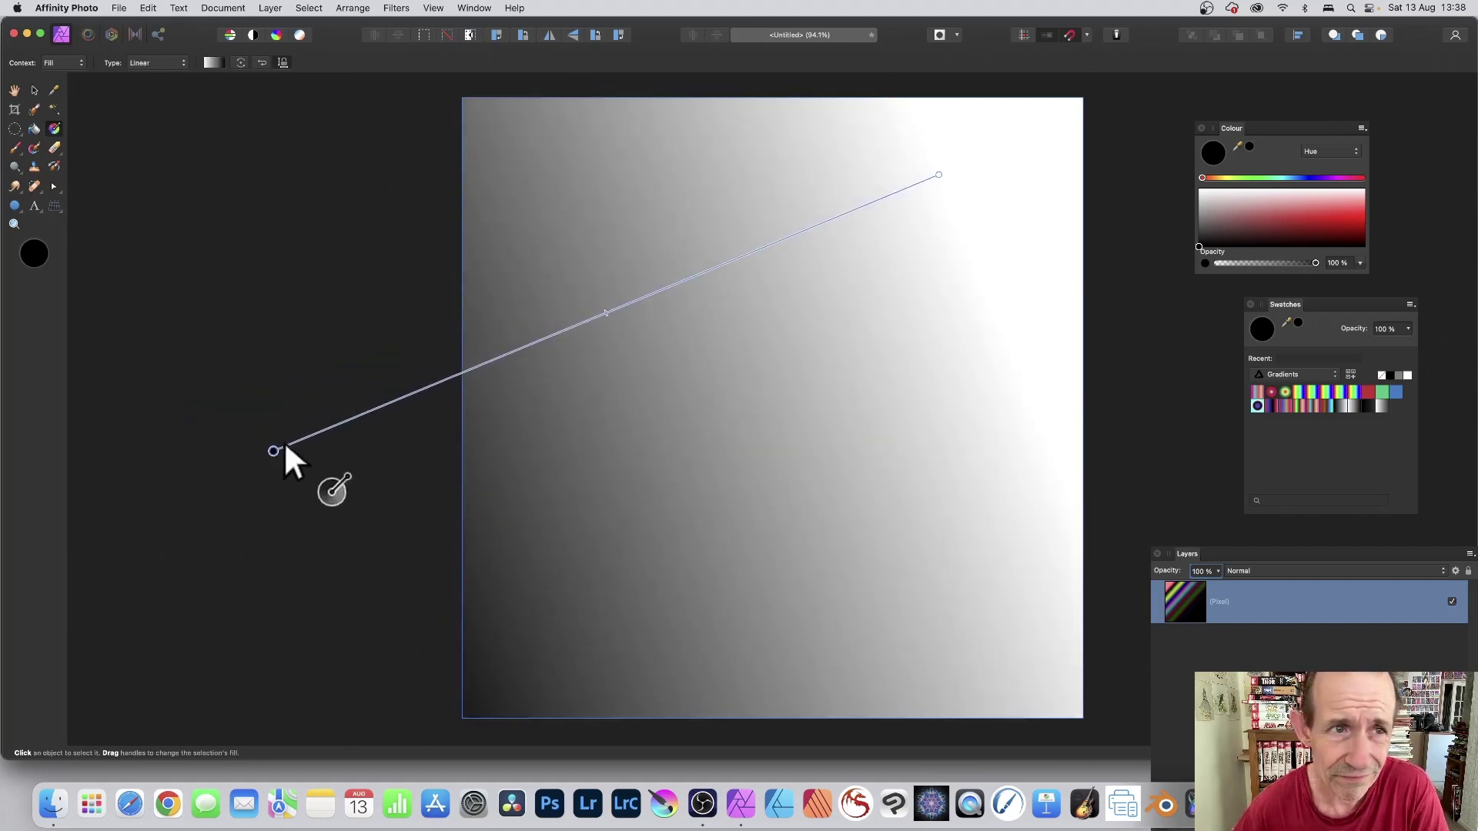
{"action": "left_click", "coordinate": [400, 7]}
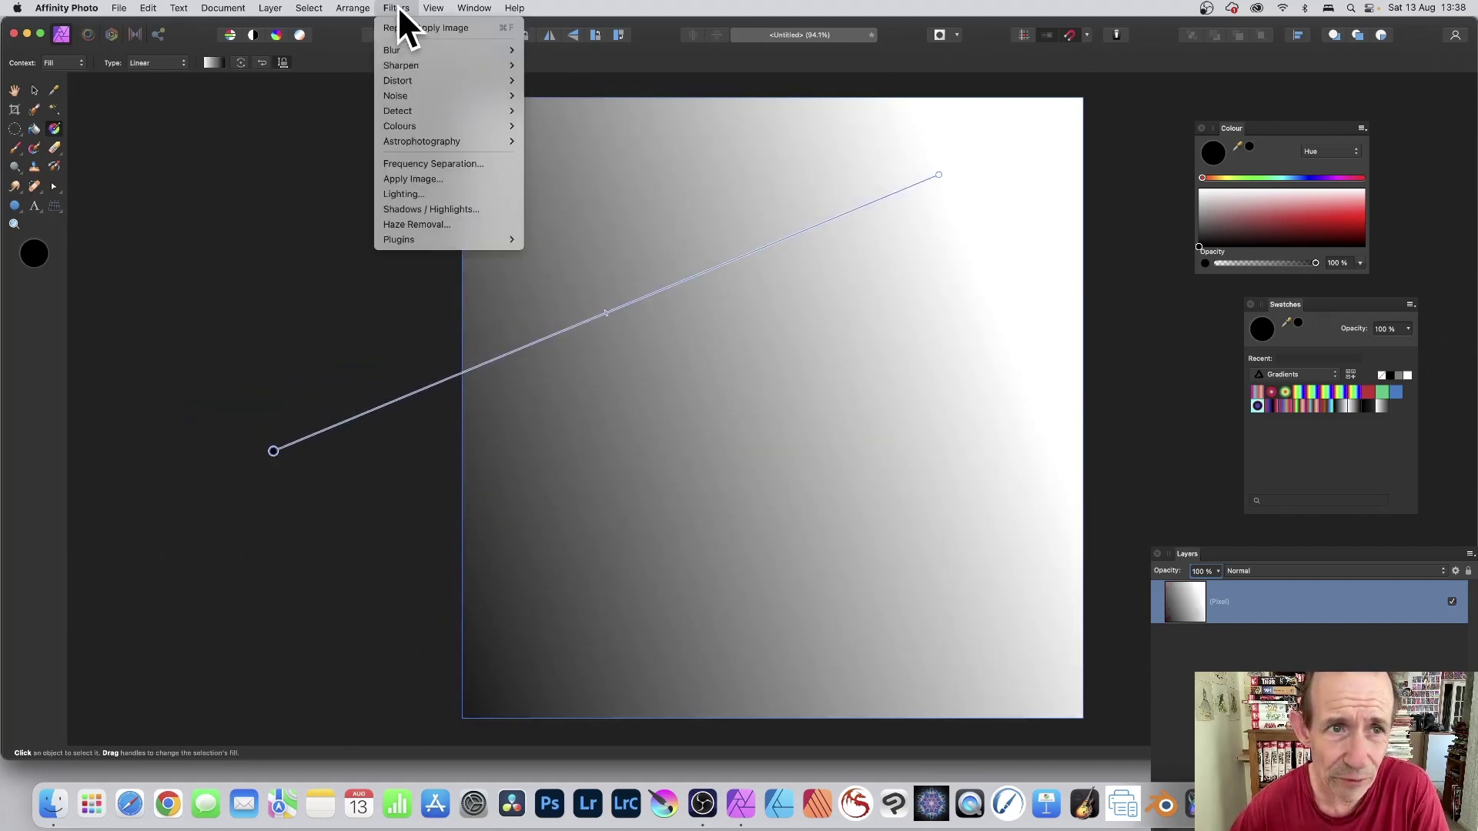
{"action": "left_click", "coordinate": [395, 22]}
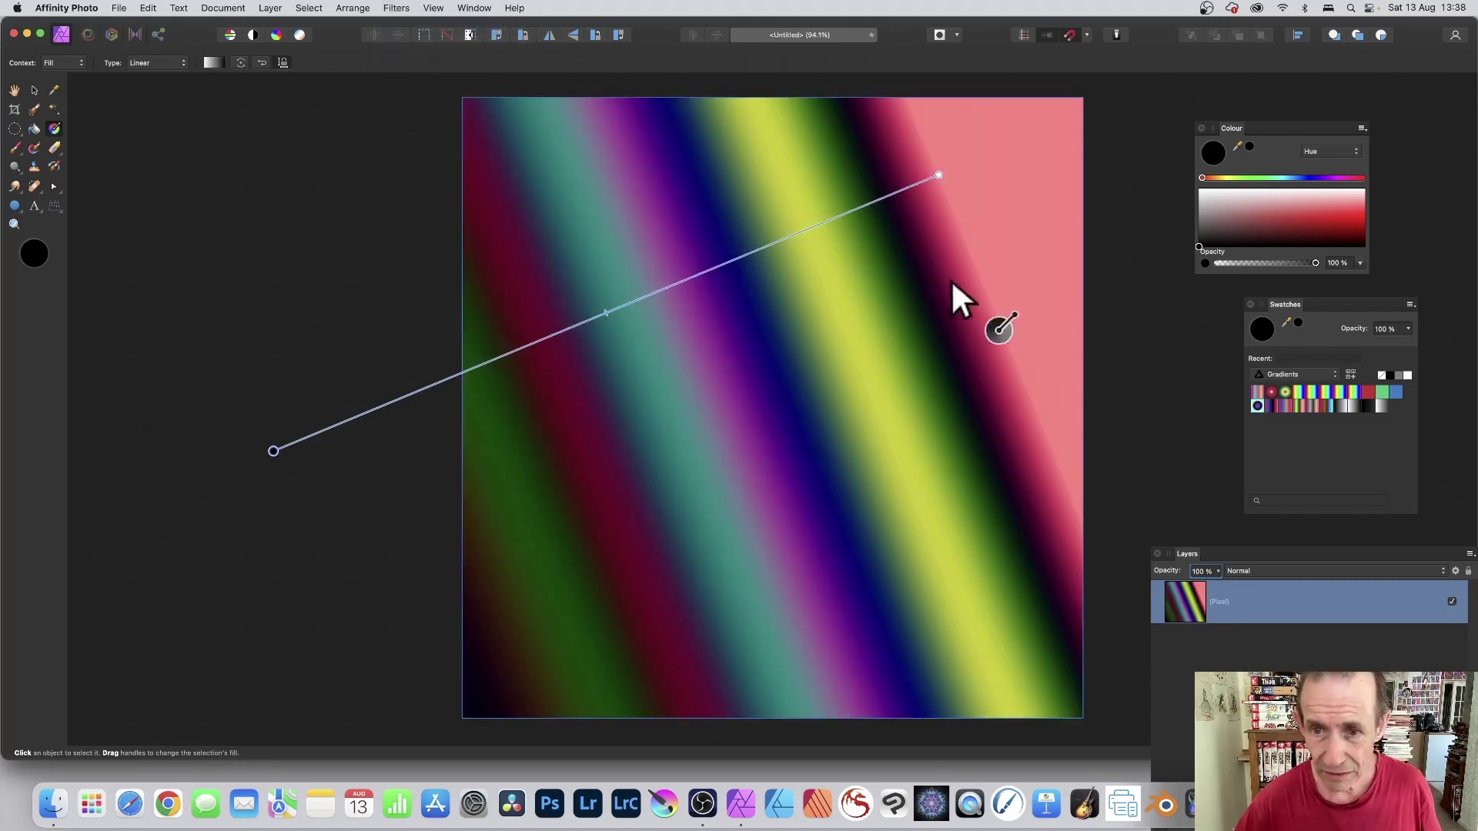
- Draw a very short diagonal gradient in the upper-right part of the canvas, and repeat the last Apply Image filter on it
{"action": "left_click_drag", "start_coordinate": [950, 278], "coordinate": [860, 335]}
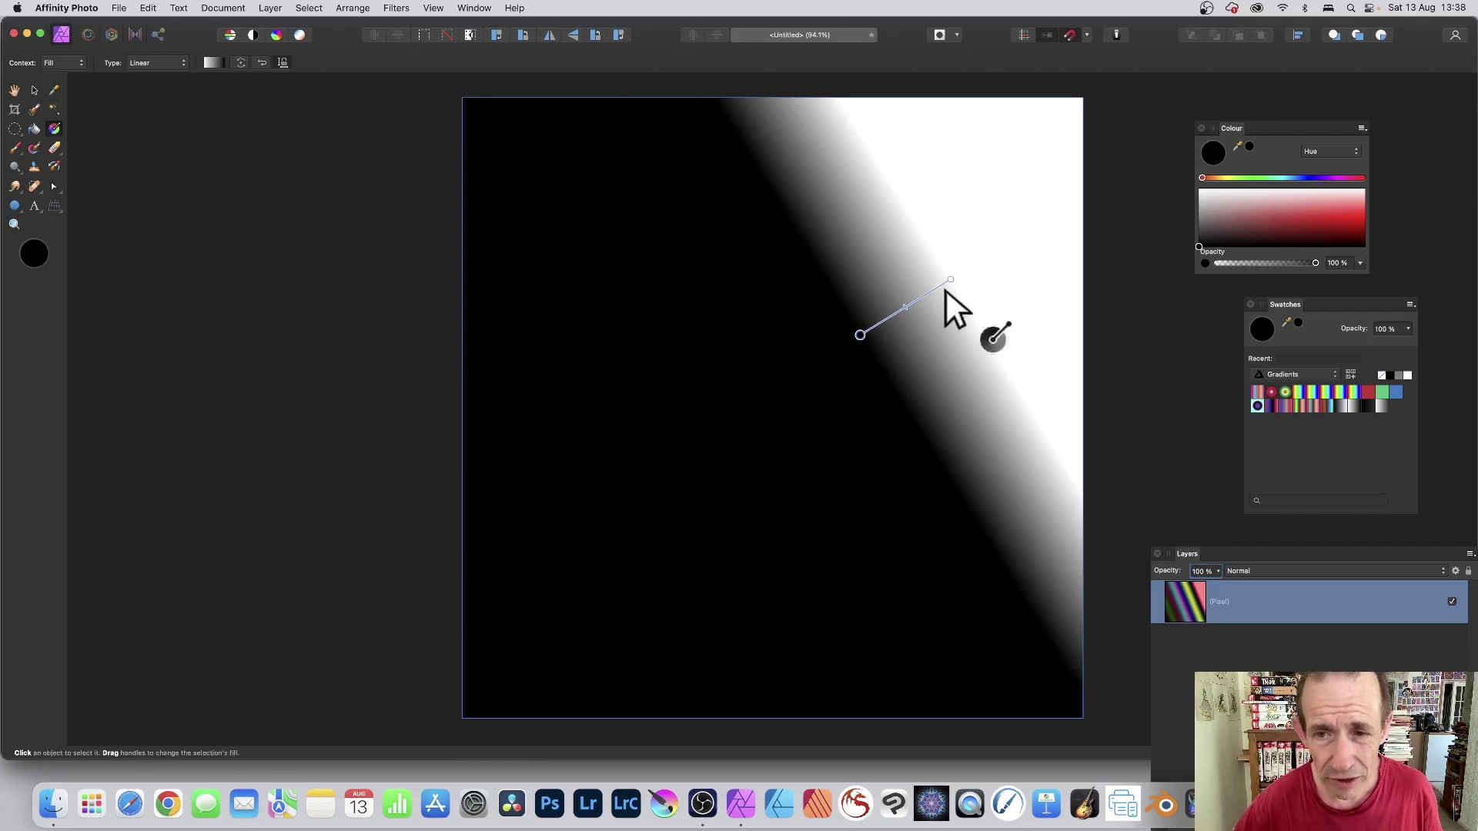
{"action": "left_click", "coordinate": [401, 8]}
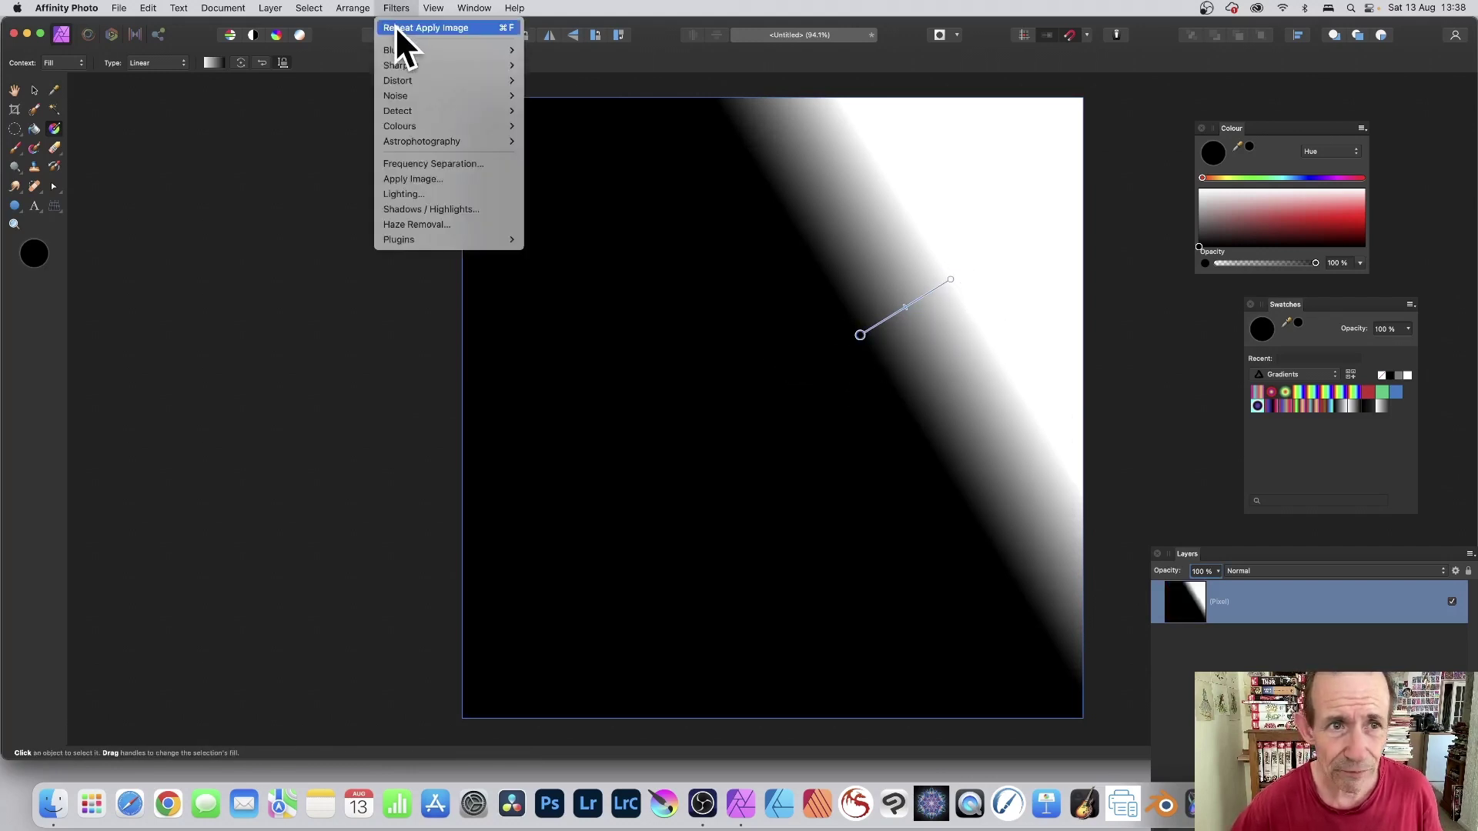
{"action": "left_click", "coordinate": [396, 26]}
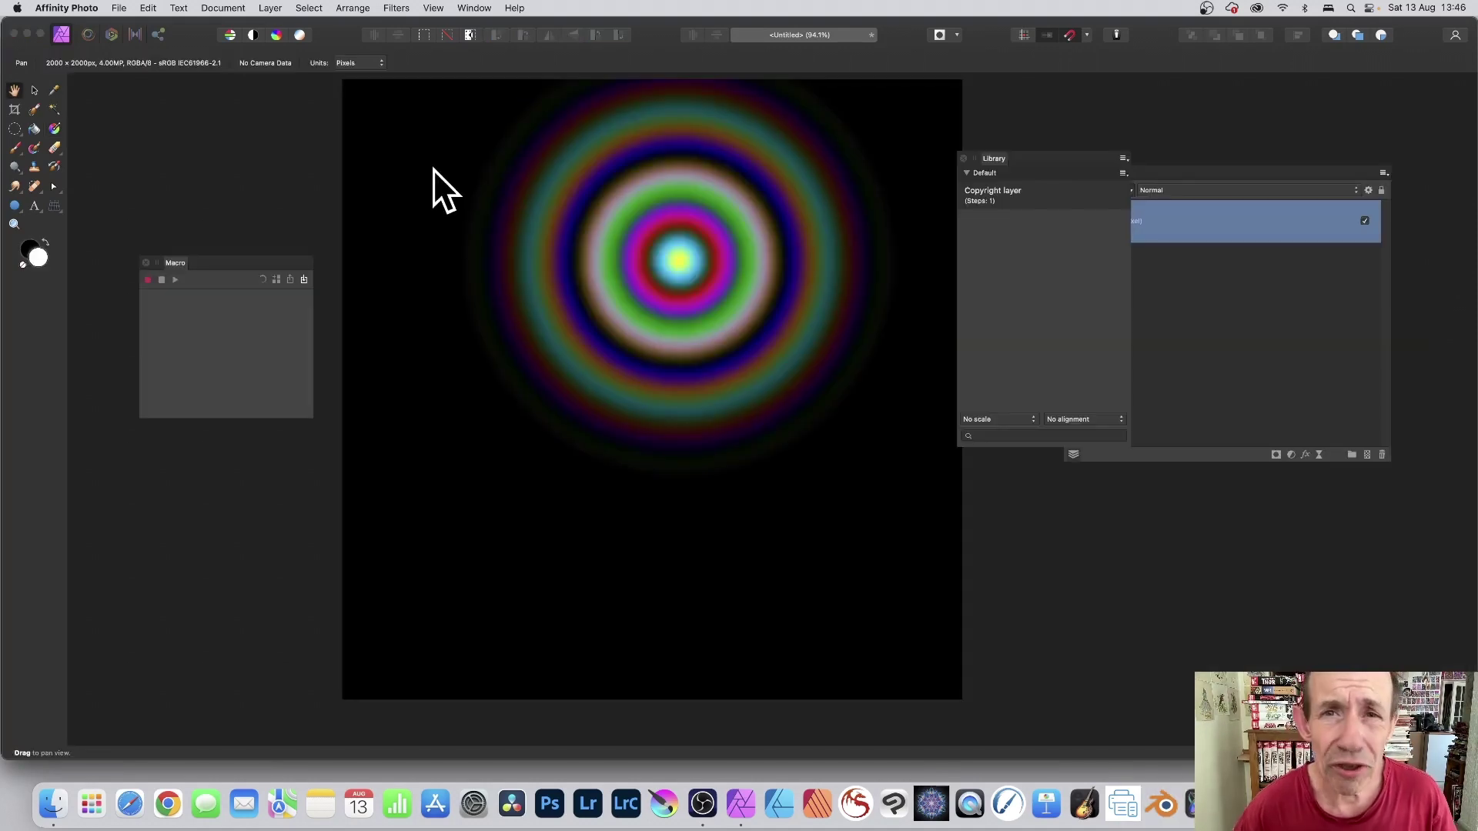
- Check in the list of studio panels that Macro is enabled
{"action": "left_click", "coordinate": [430, 7]}
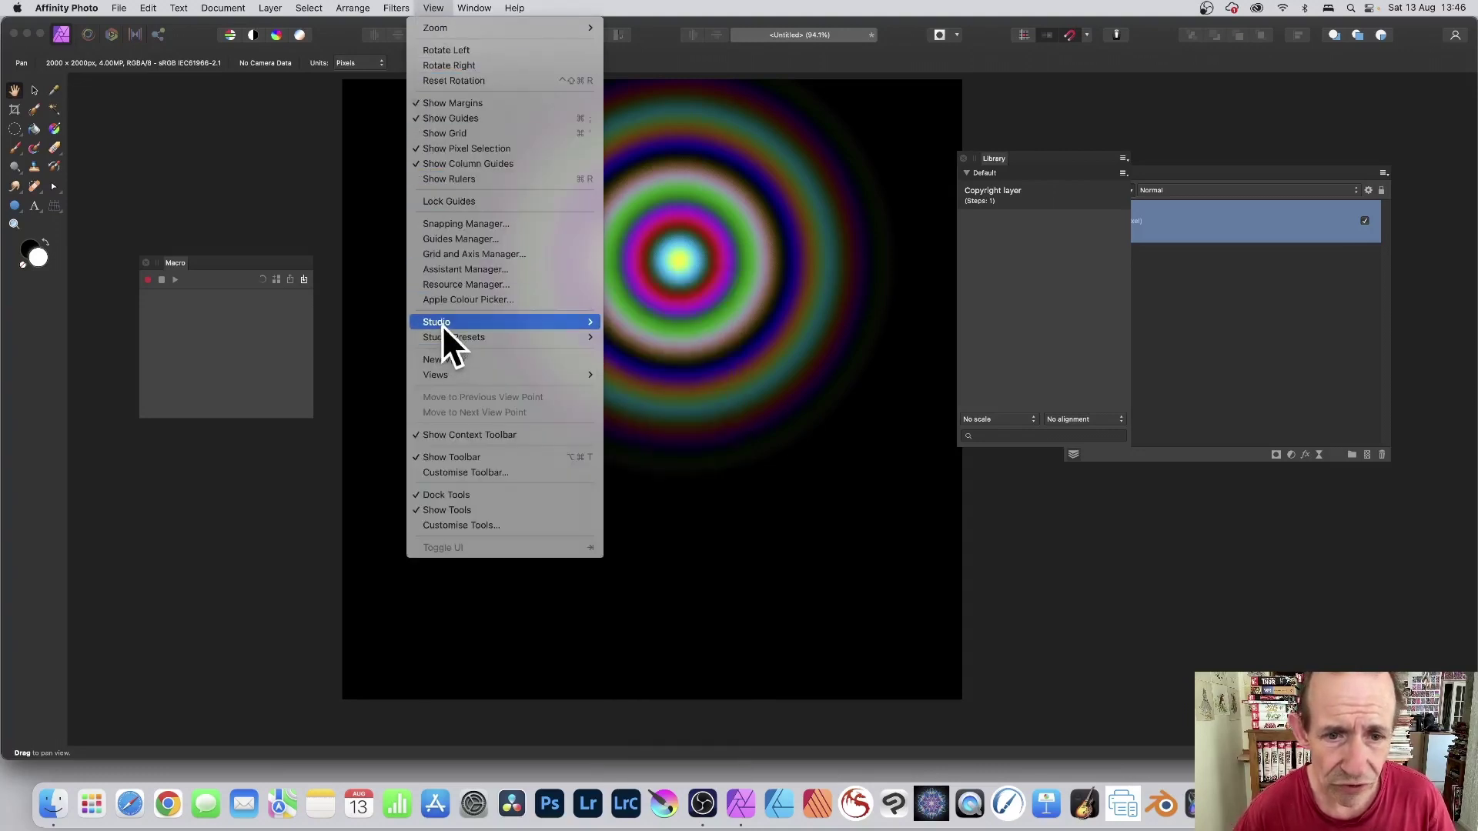
{"action": "mouse_move", "coordinate": [442, 325]}
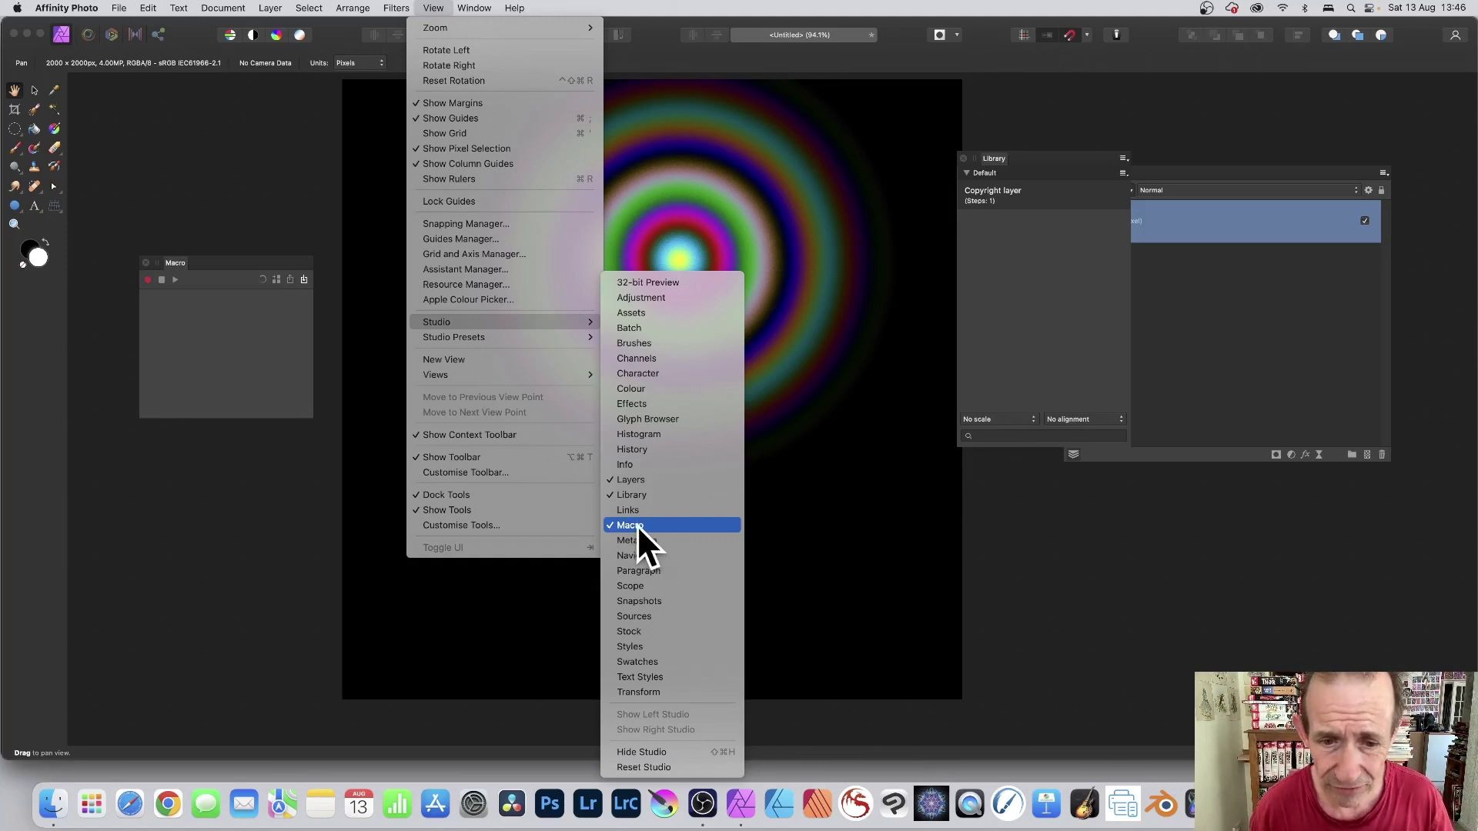
{"action": "left_click", "coordinate": [177, 261]}
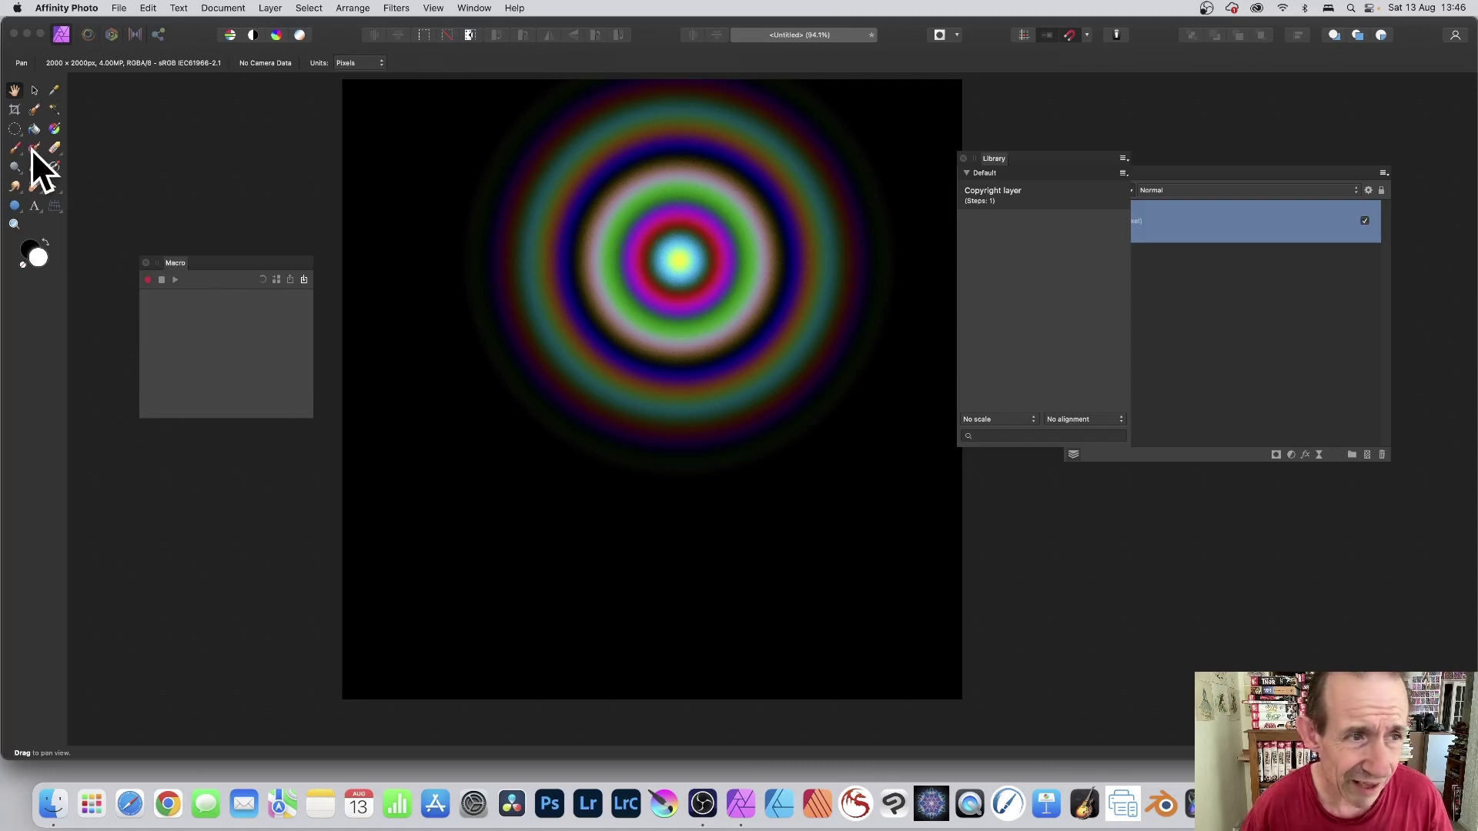
- Replace the circular pattern with a diagonal white-to-black gradient from the canvas's upper left to lower right, and start recording a macro
{"action": "left_click", "coordinate": [54, 128]}
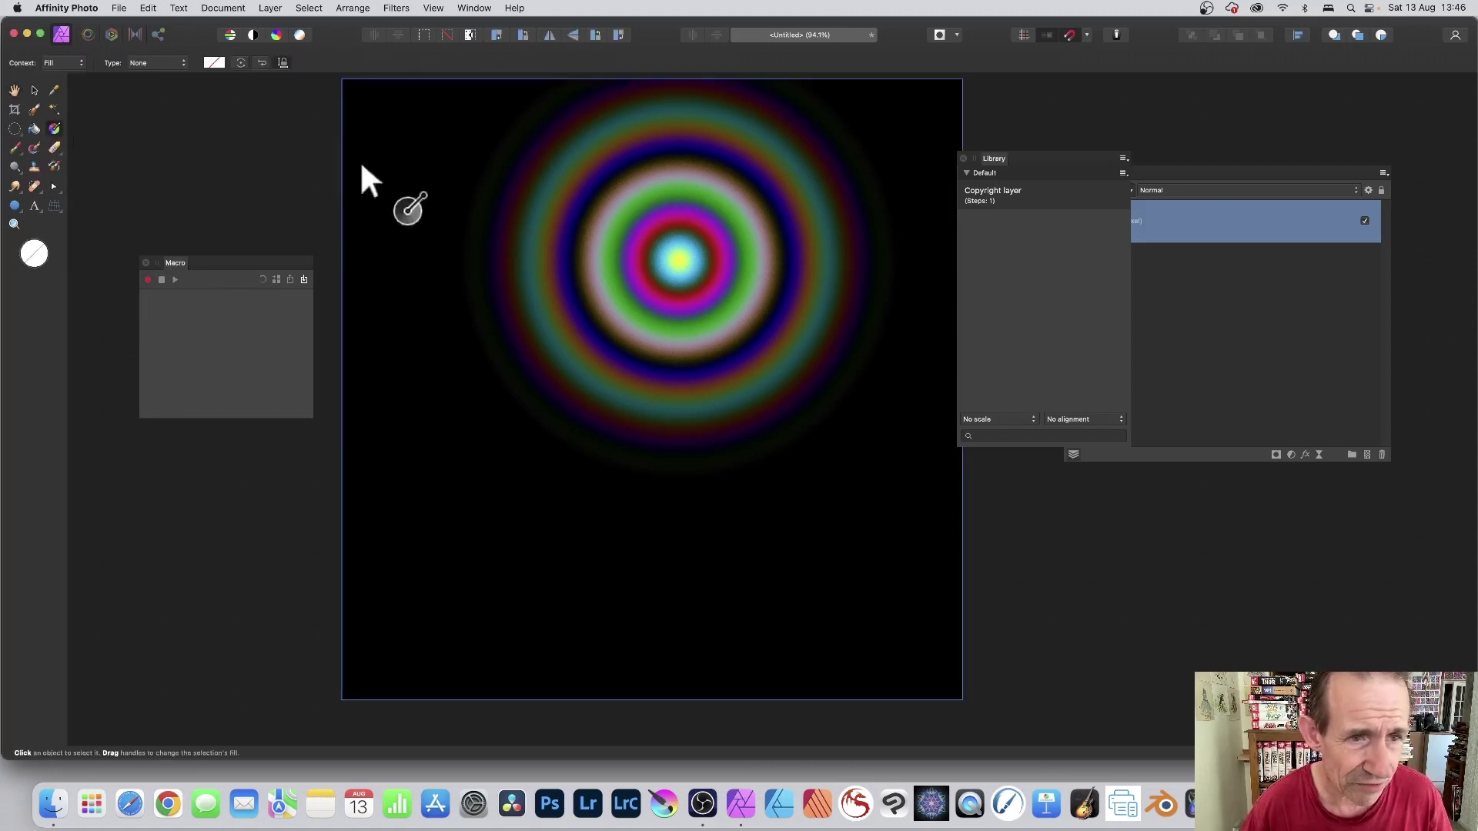
{"action": "left_click_drag", "start_coordinate": [497, 157], "coordinate": [904, 502]}
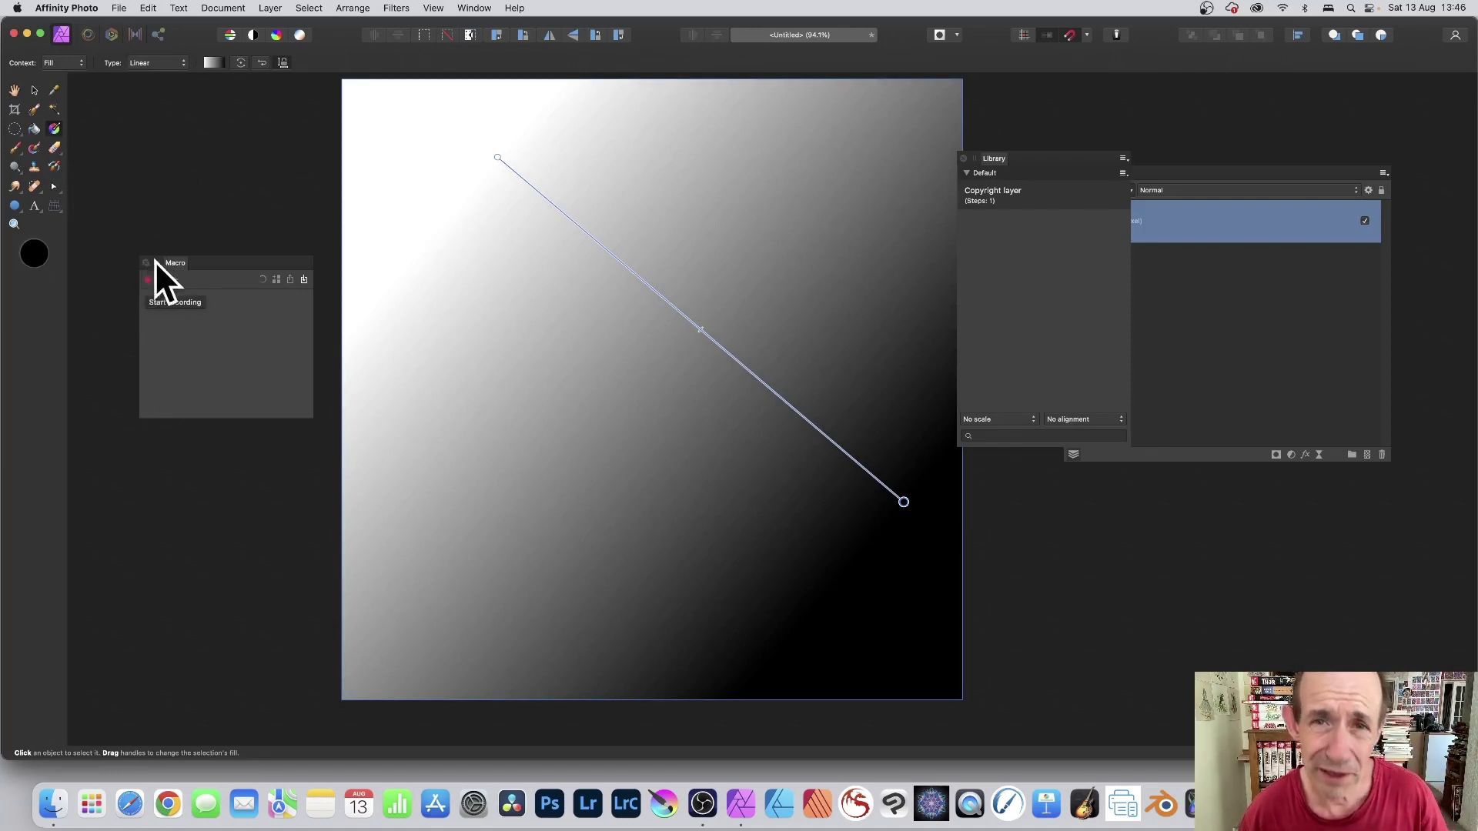
{"action": "left_click", "coordinate": [147, 280]}
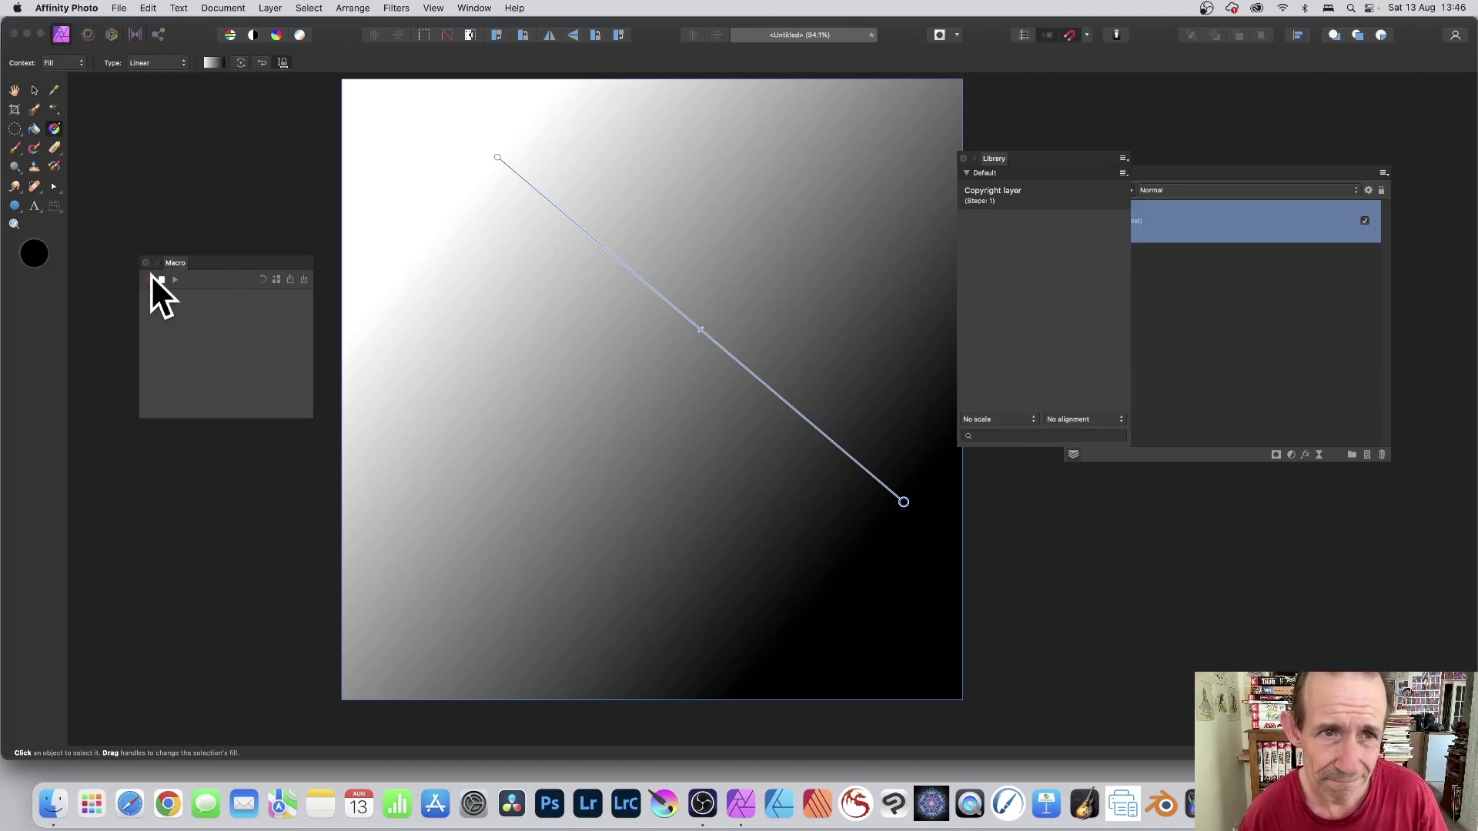
- Set up the Apply Image filter with the current layer as source and its equations enabled
{"action": "left_click", "coordinate": [397, 8]}
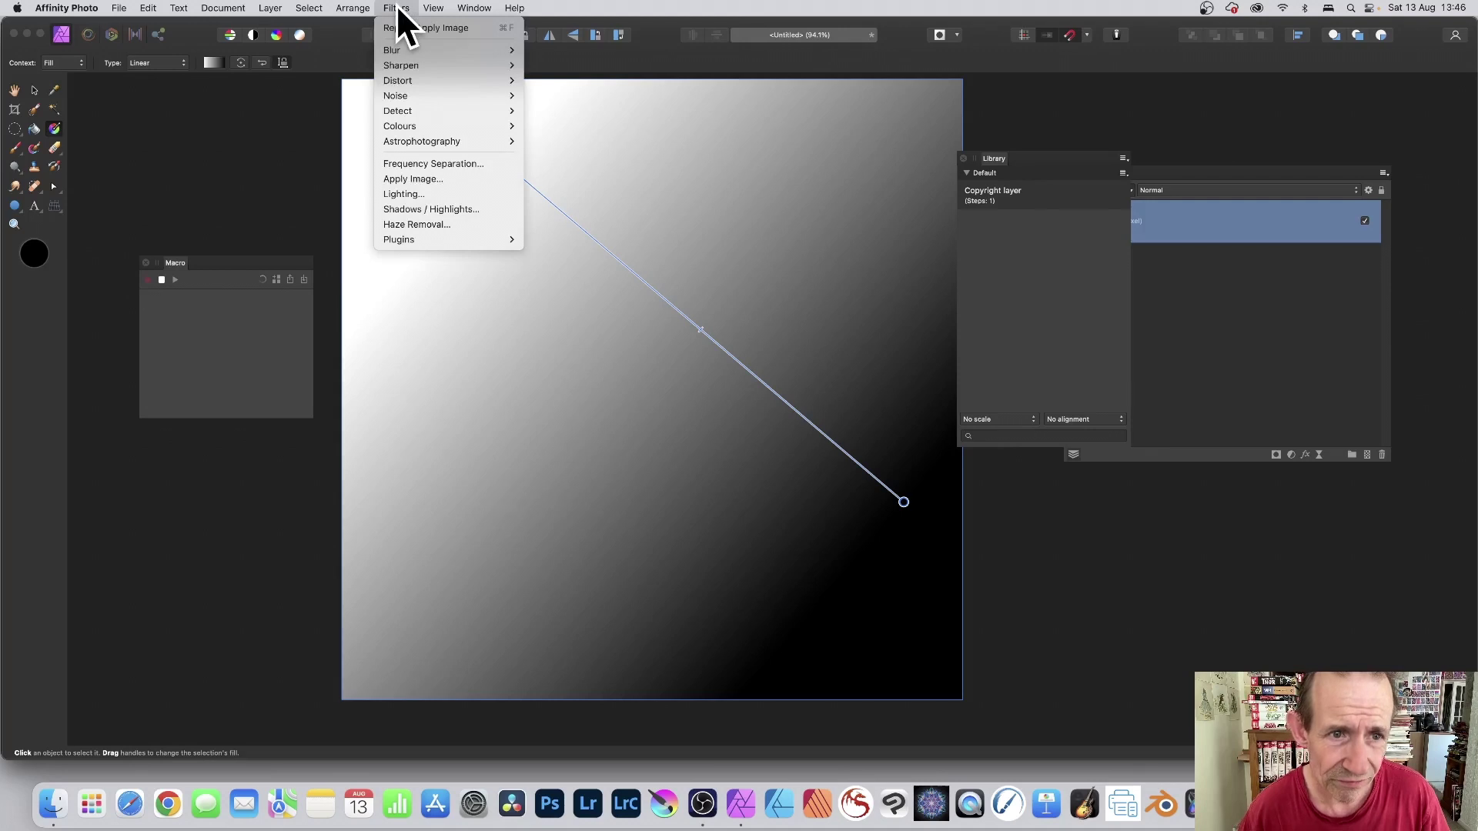
{"action": "left_click", "coordinate": [434, 180]}
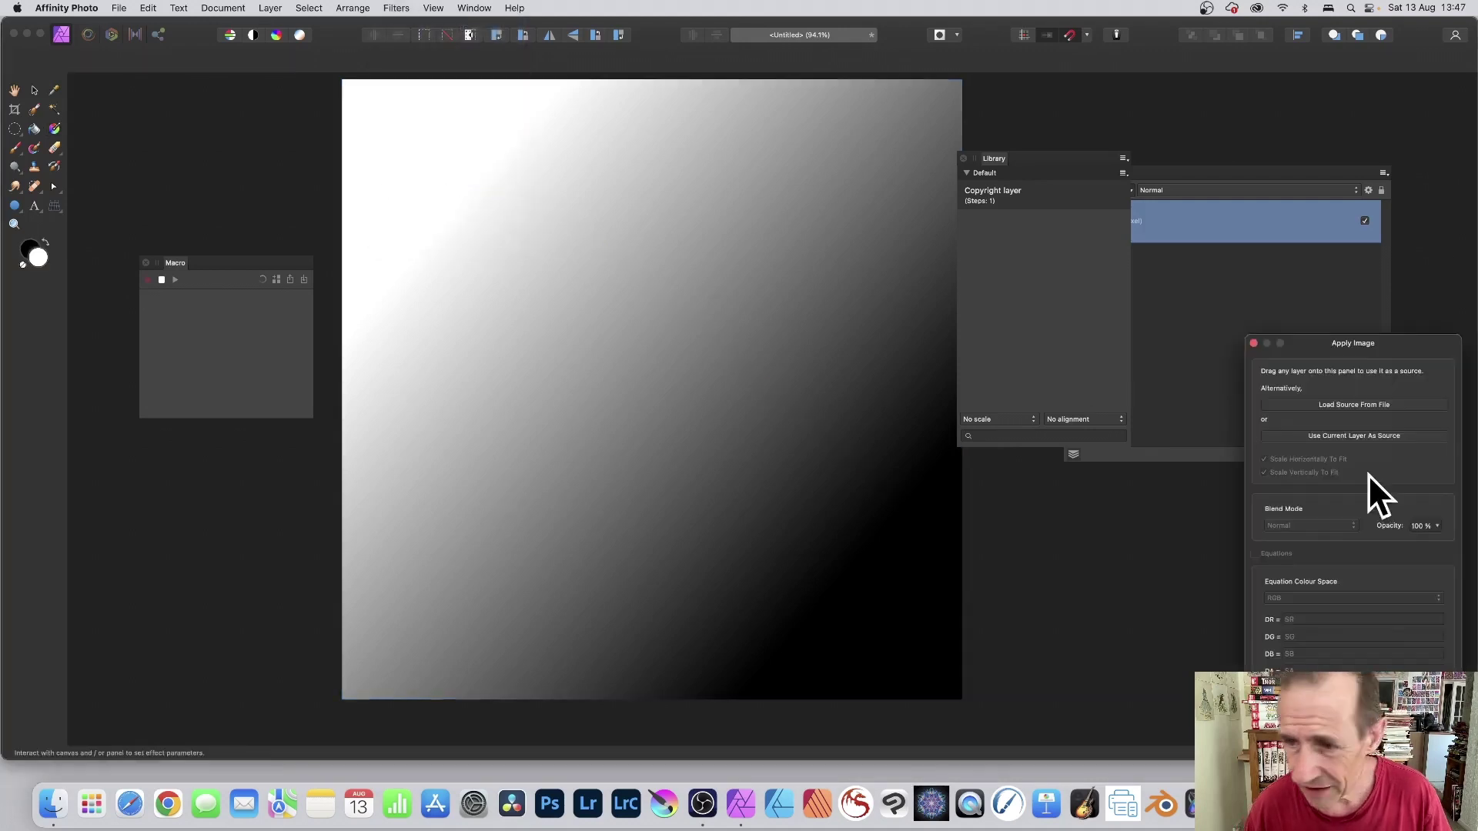
{"action": "left_click_drag", "start_coordinate": [1366, 343], "coordinate": [733, 202]}
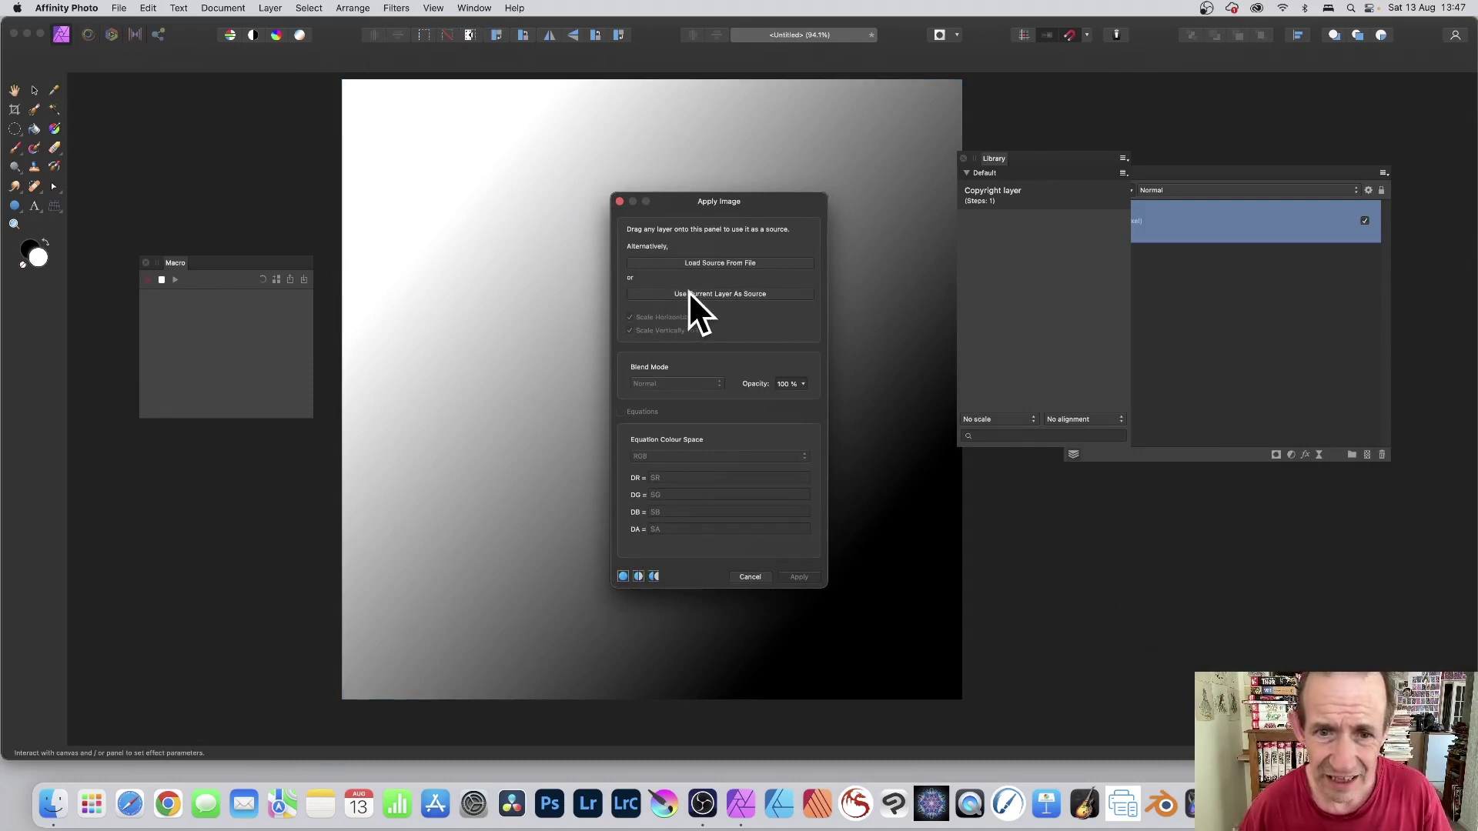
{"action": "left_click", "coordinate": [712, 296]}
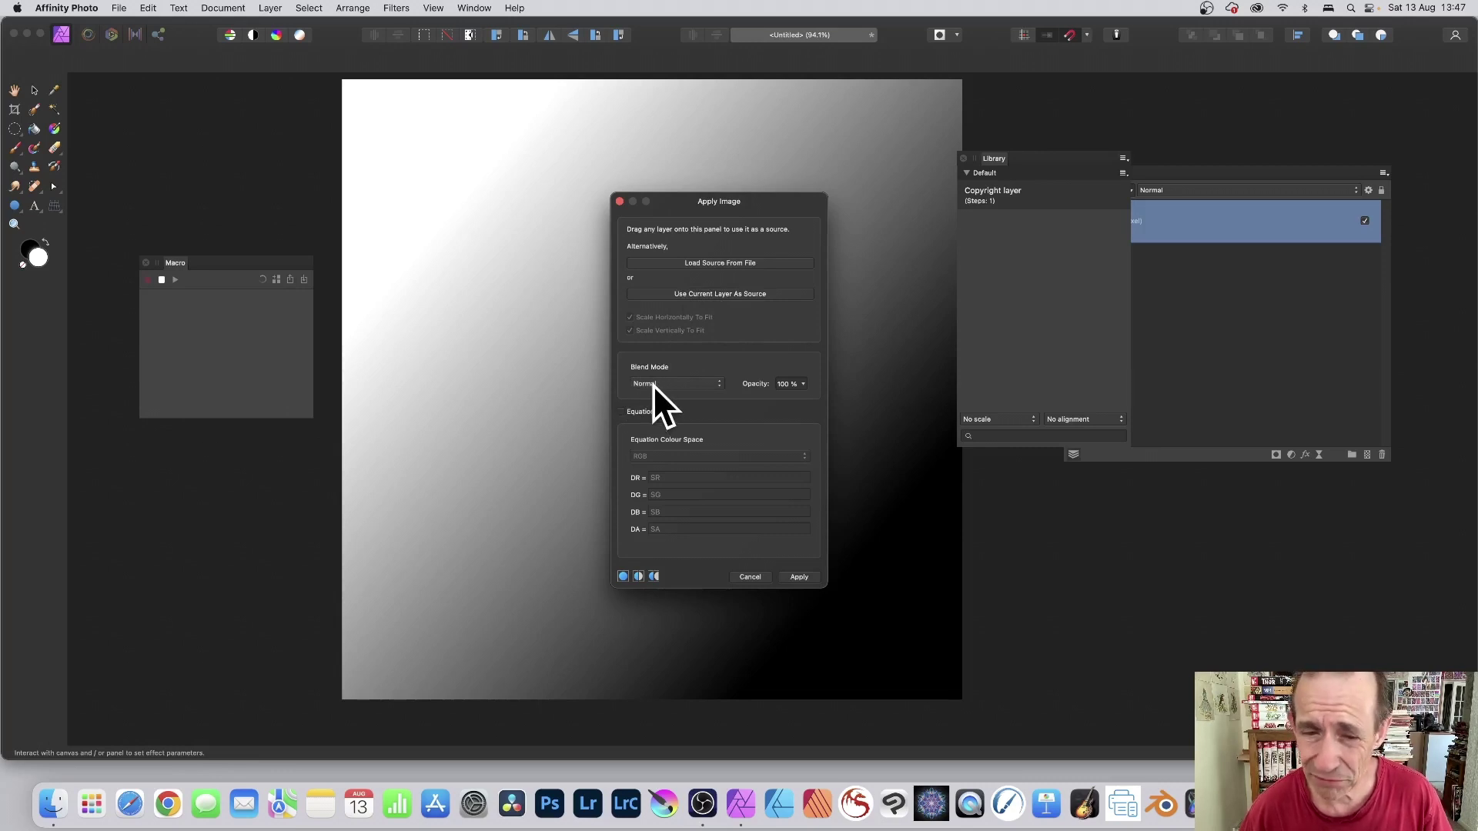
{"action": "left_click_drag", "start_coordinate": [707, 204], "coordinate": [874, 136]}
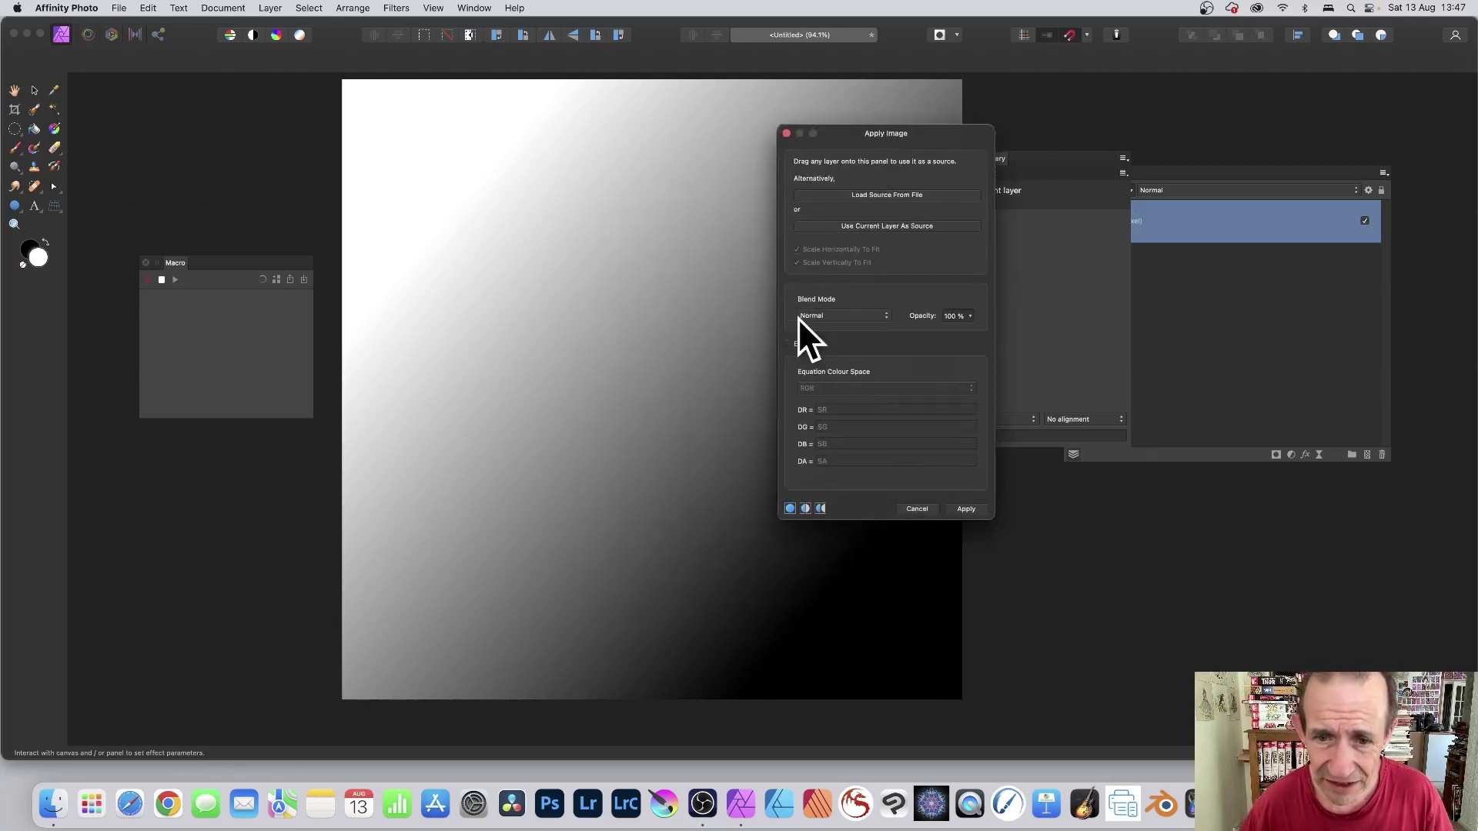
{"action": "left_click", "coordinate": [788, 343]}
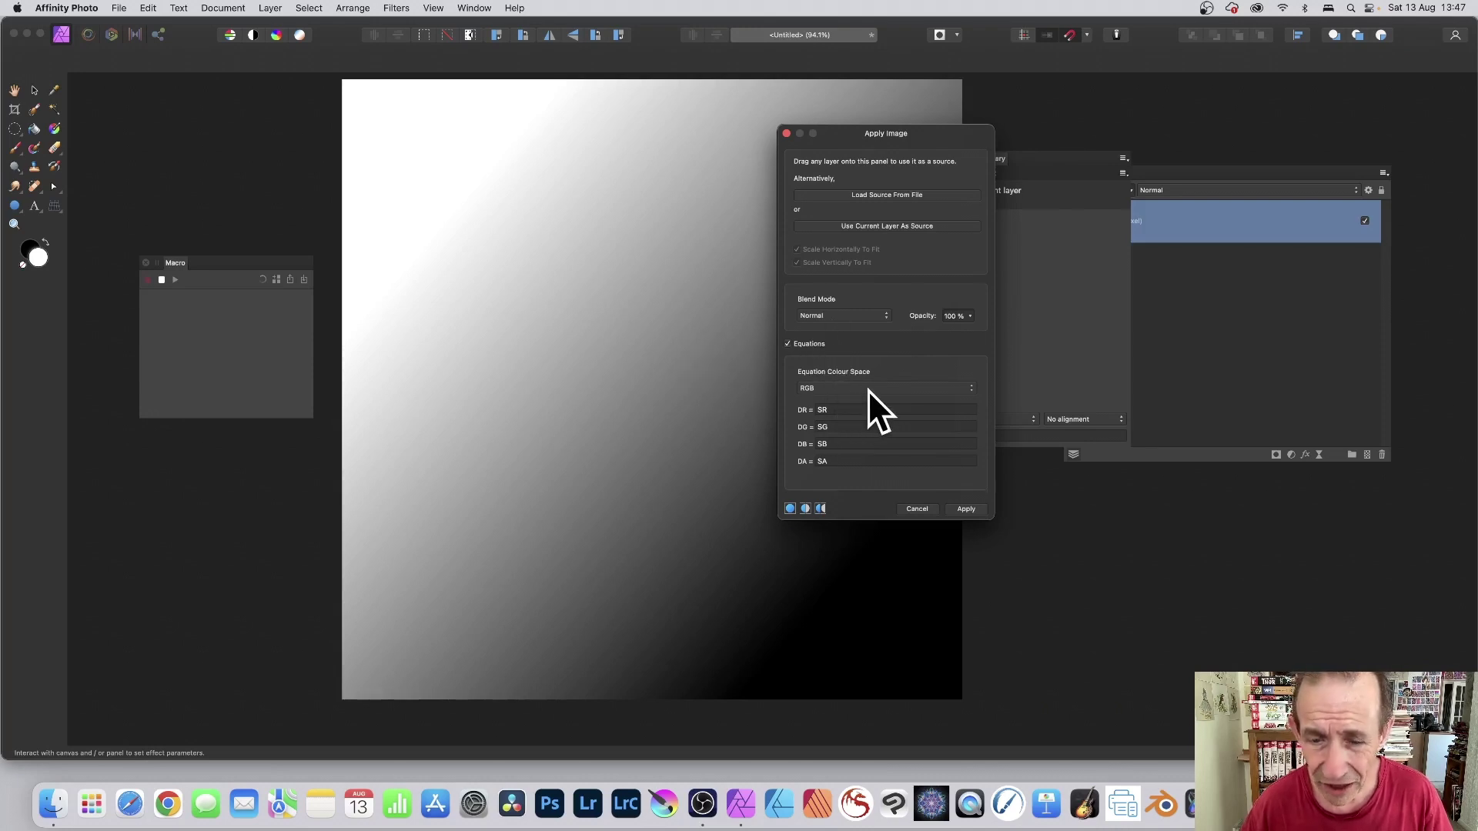
- Set the red channel's DR equation to SR*oscsin(SR*5)
{"action": "double_click", "coordinate": [822, 410]}
{"action": "key", "text": "BackSpace"}
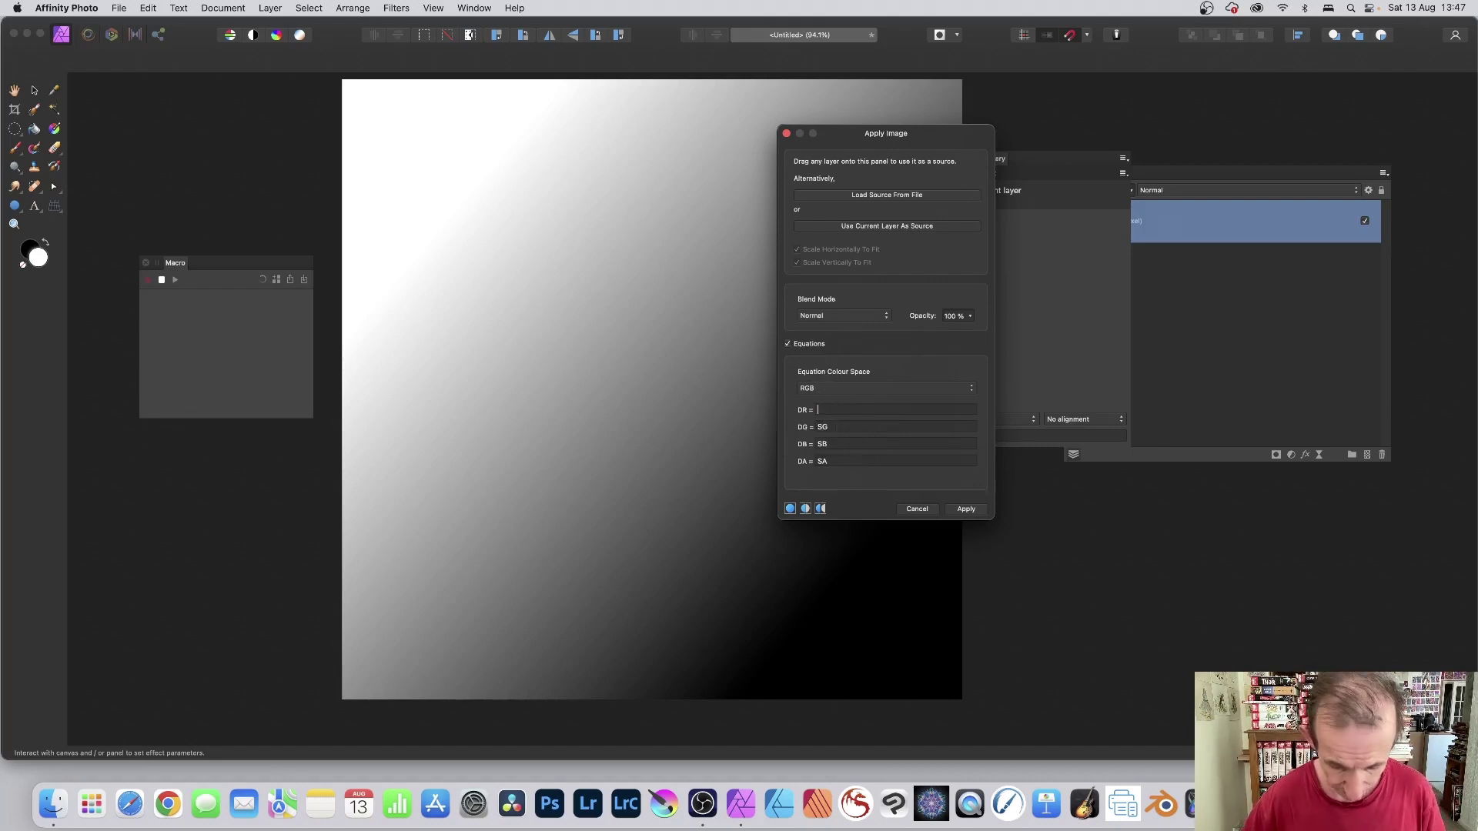
{"action": "type", "text": "SR*oscsin(SR*5)"}
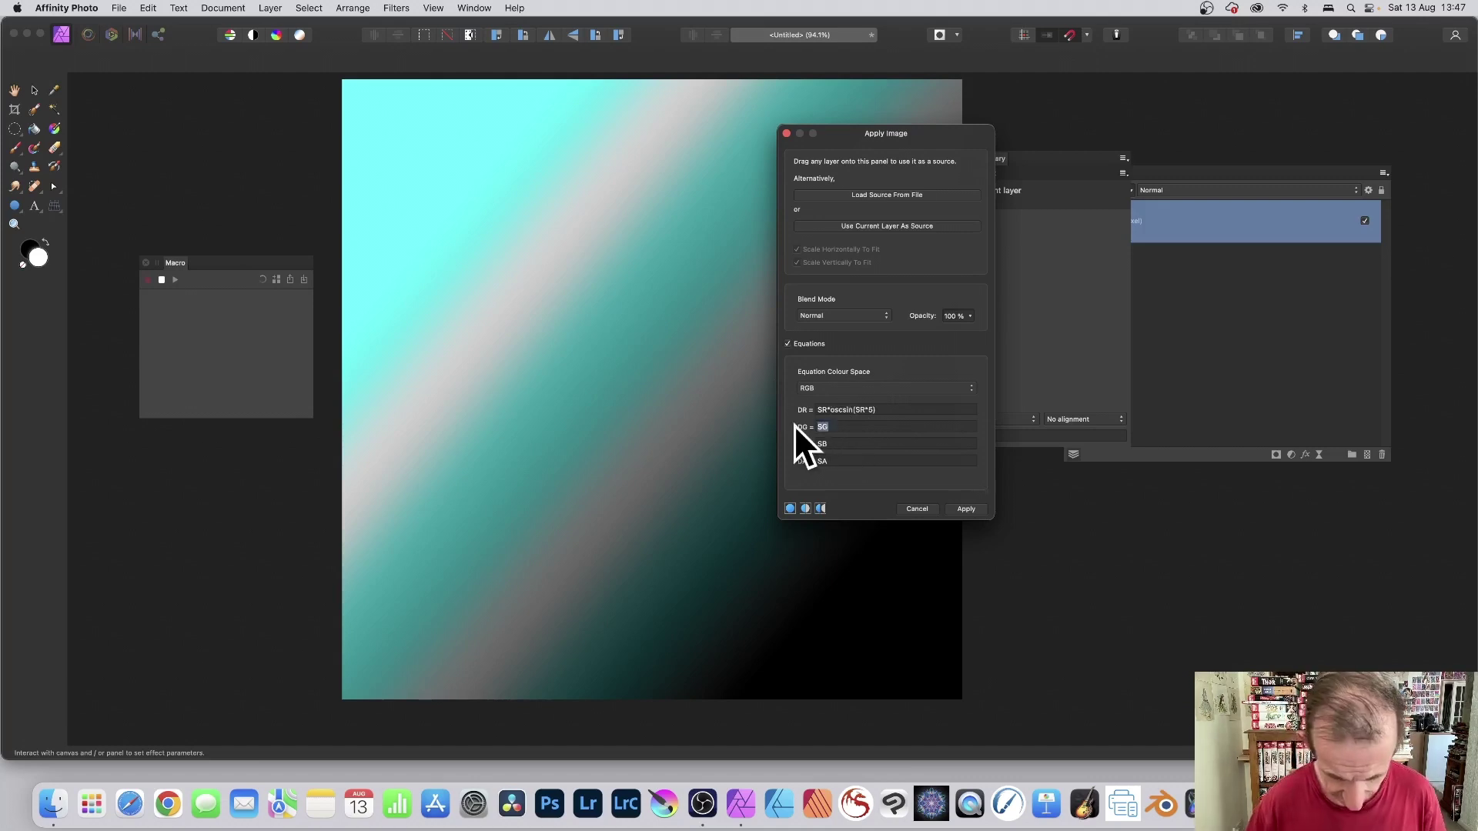
- Enter the red channel's oscsin formula in the DG equation and change its leading variable to SG, giving SG*oscsin(SR*5)
{"action": "key", "text": "BackSpace"}
{"action": "key", "text": "BackSpace"}
{"action": "type", "text": "SR*oscsin(SR*5)"}
{"action": "left_click", "coordinate": [830, 427]}
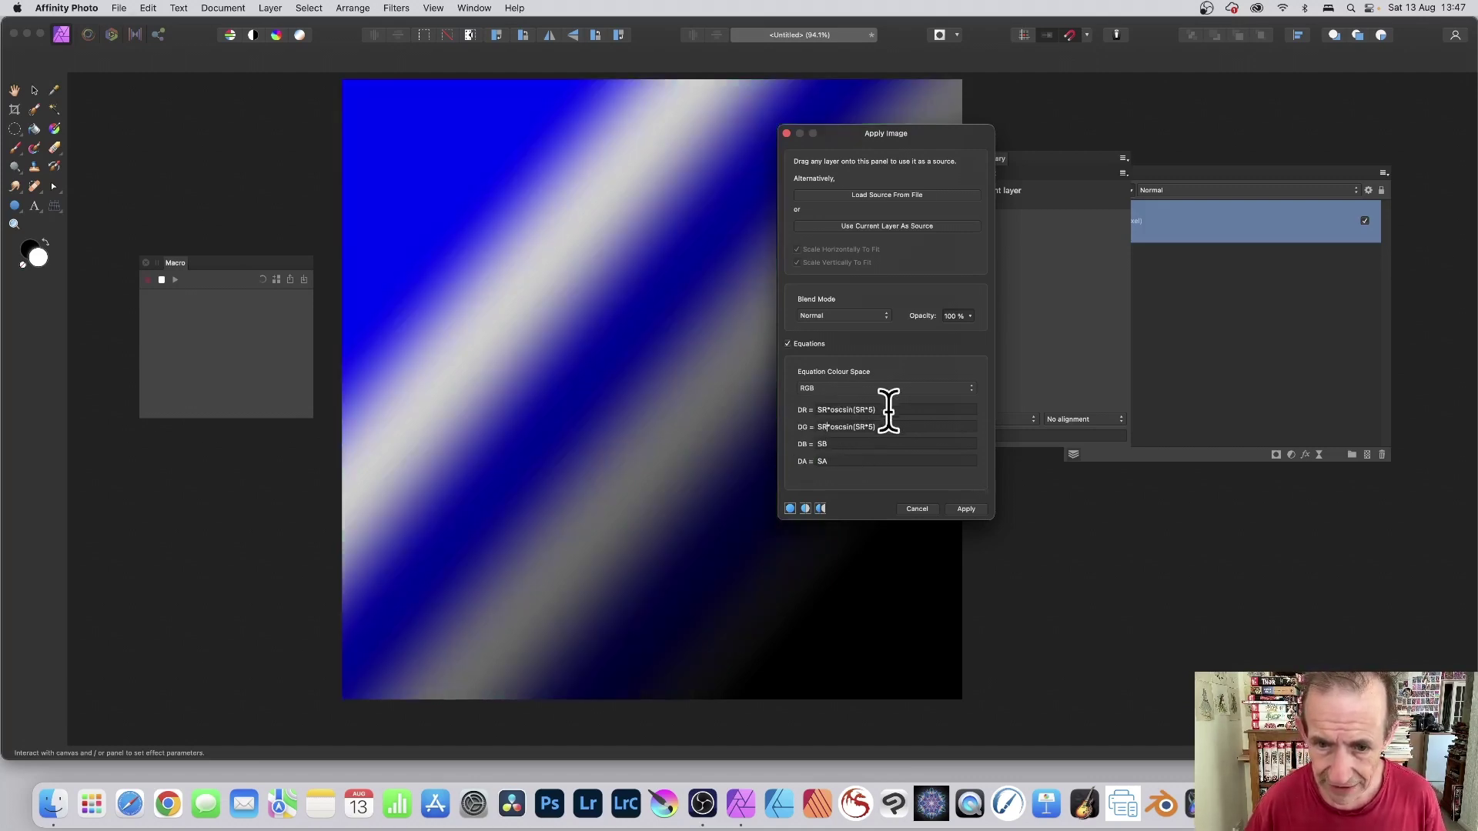
{"action": "key", "text": "BackSpace"}
{"action": "key", "text": "BackSpace"}
{"action": "type", "text": "G"}
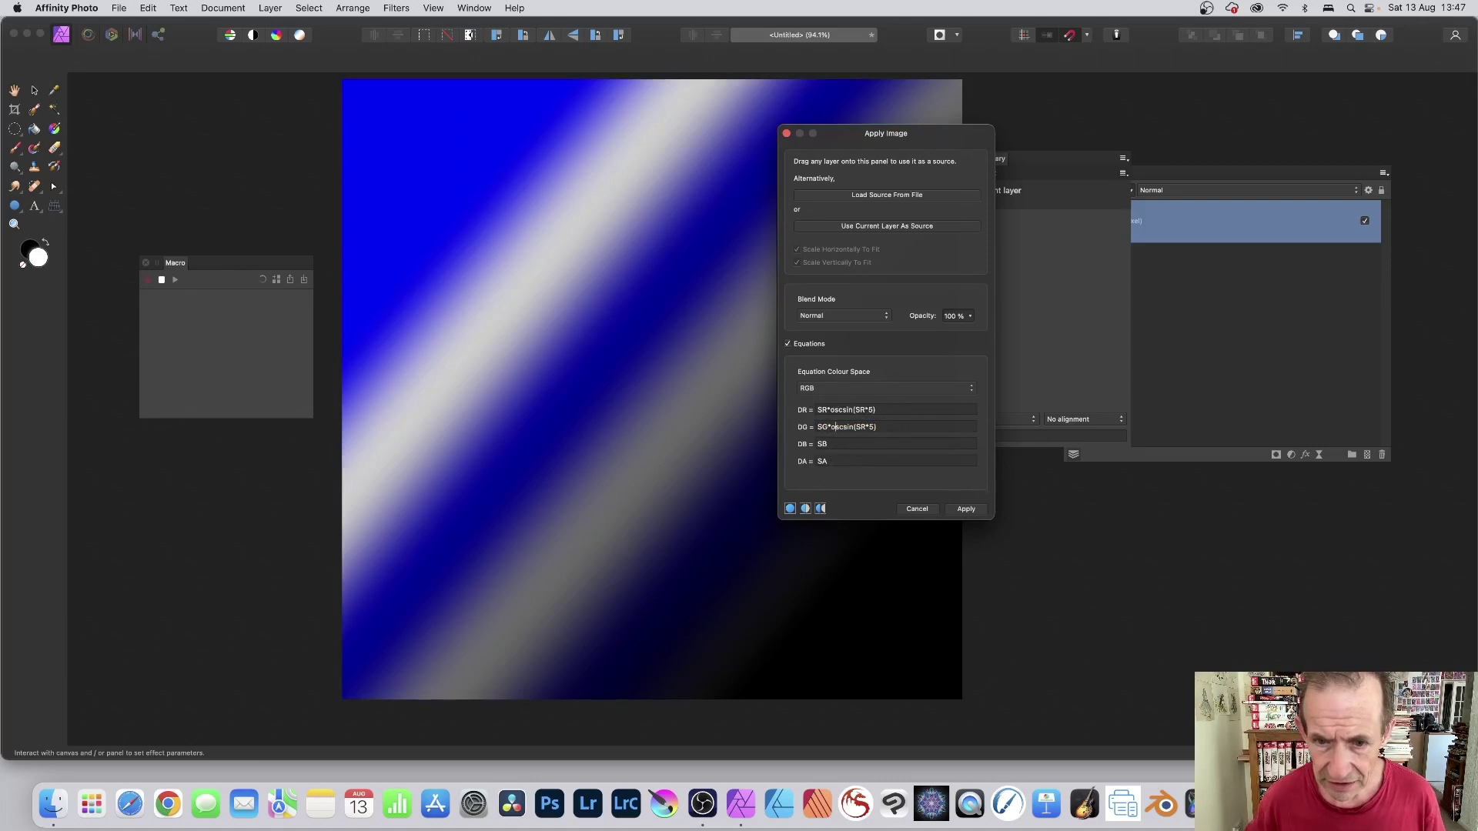
- Change the variable inside the DG equation's oscsin to SG, try 8 and settle on 12 as multiplier, giving SG*oscsin(SG*12)
{"action": "left_click", "coordinate": [867, 427]}
{"action": "key", "text": "BackSpace"}
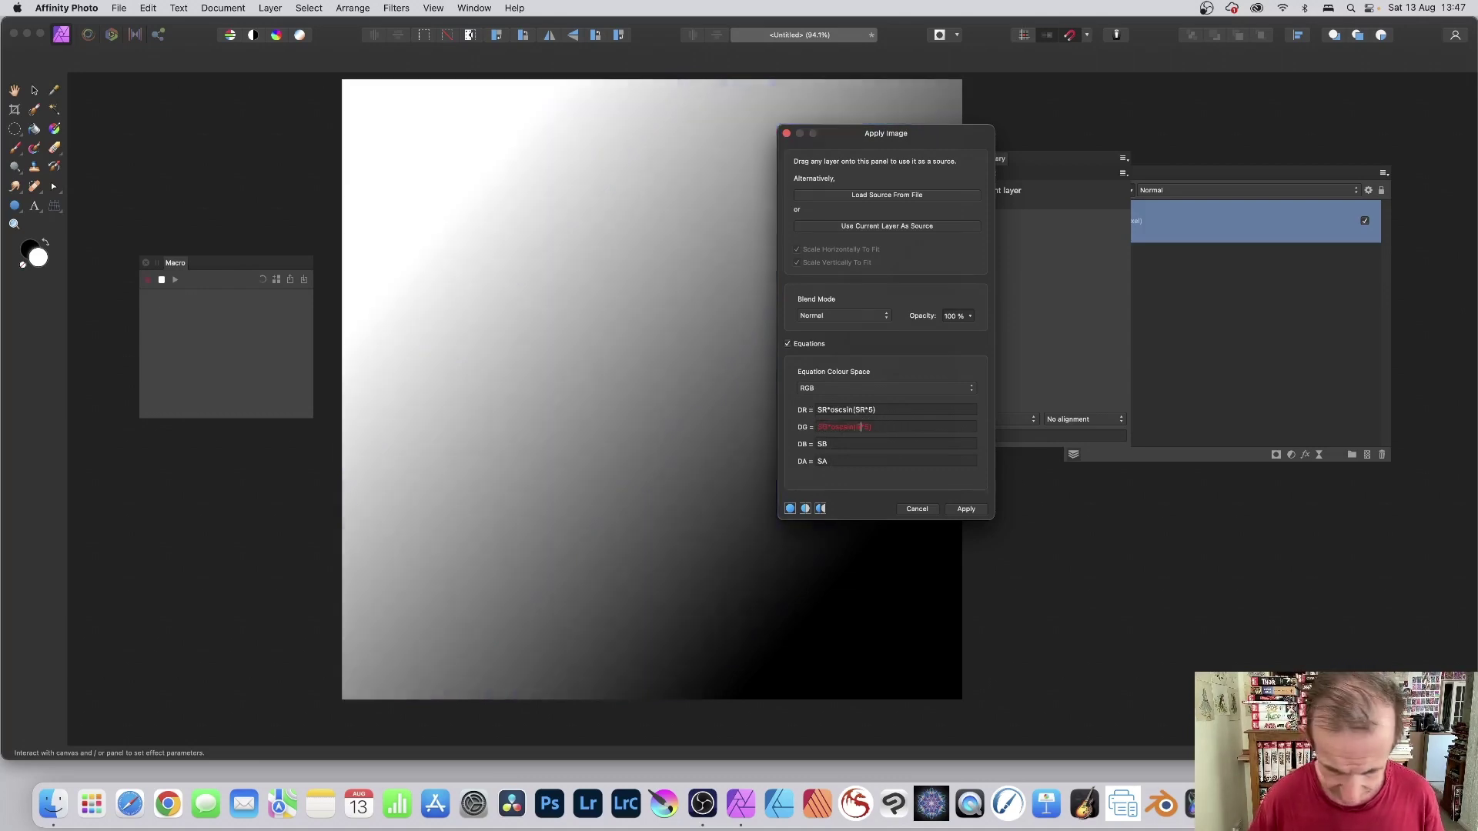
{"action": "type", "text": "G"}
{"action": "key", "text": "BackSpace"}
{"action": "key", "text": "BackSpace"}
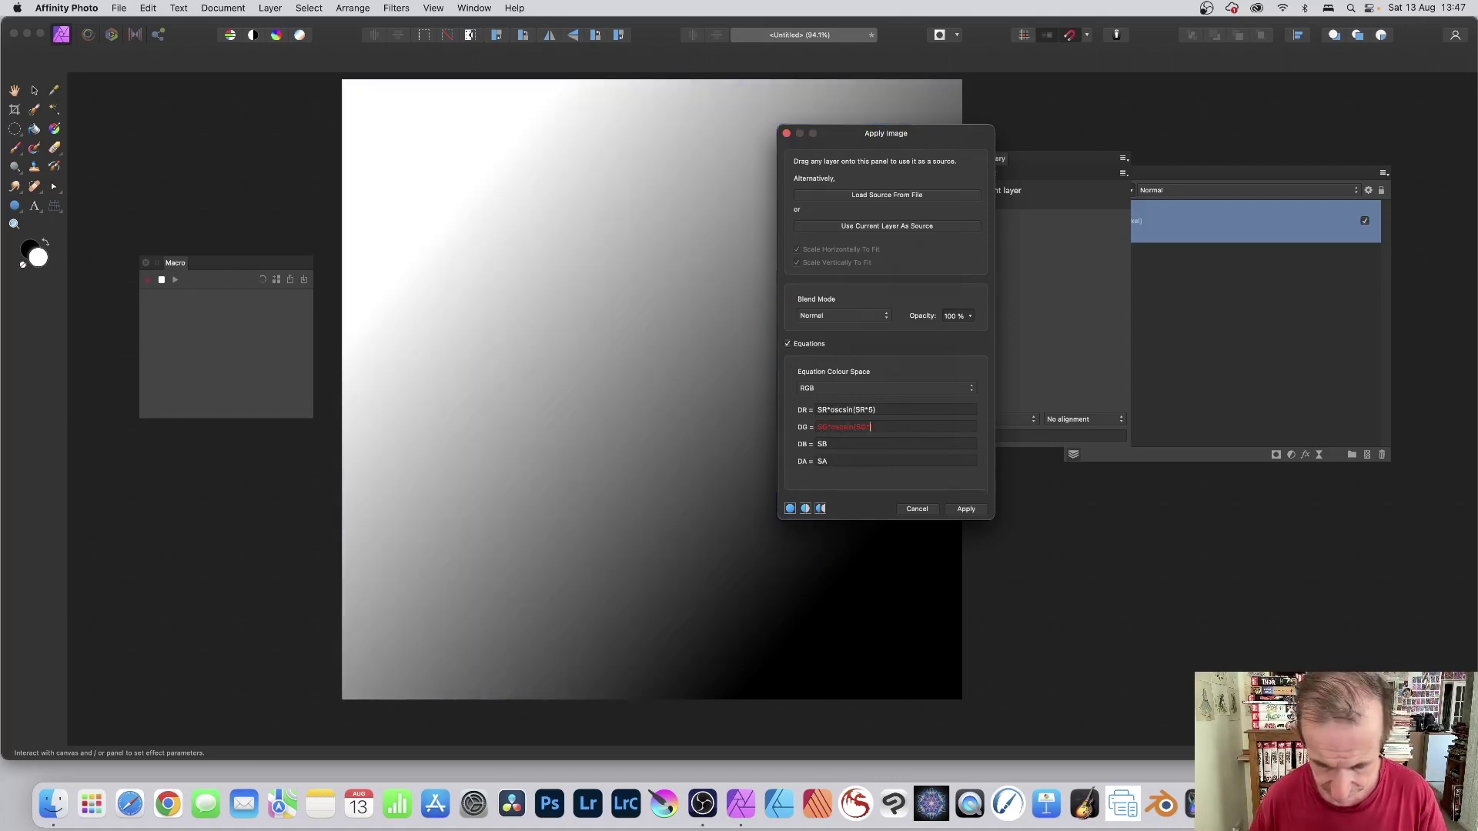
{"action": "type", "text": "8"}
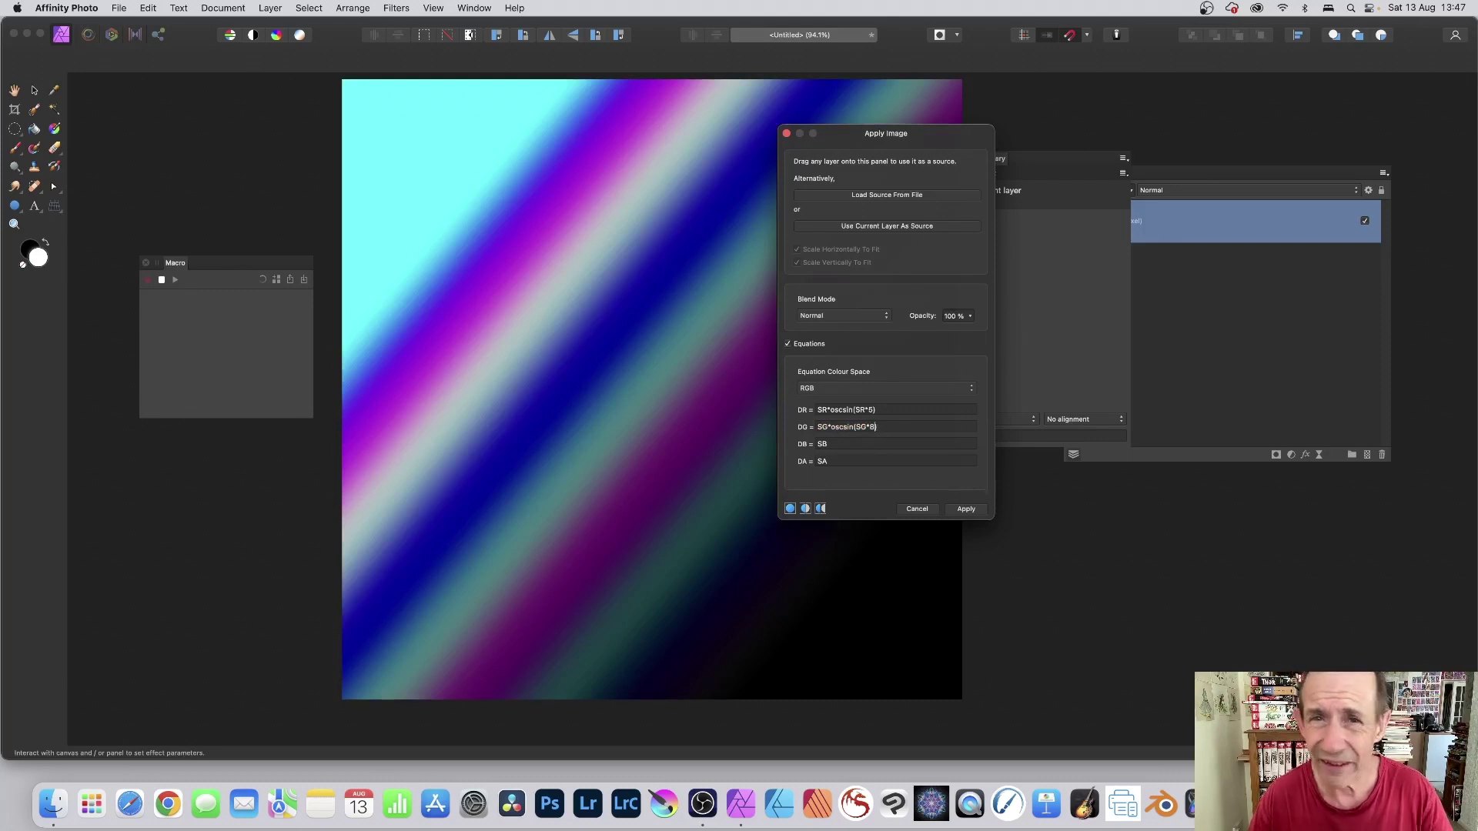
{"action": "key", "text": "BackSpace"}
{"action": "type", "text": "12"}
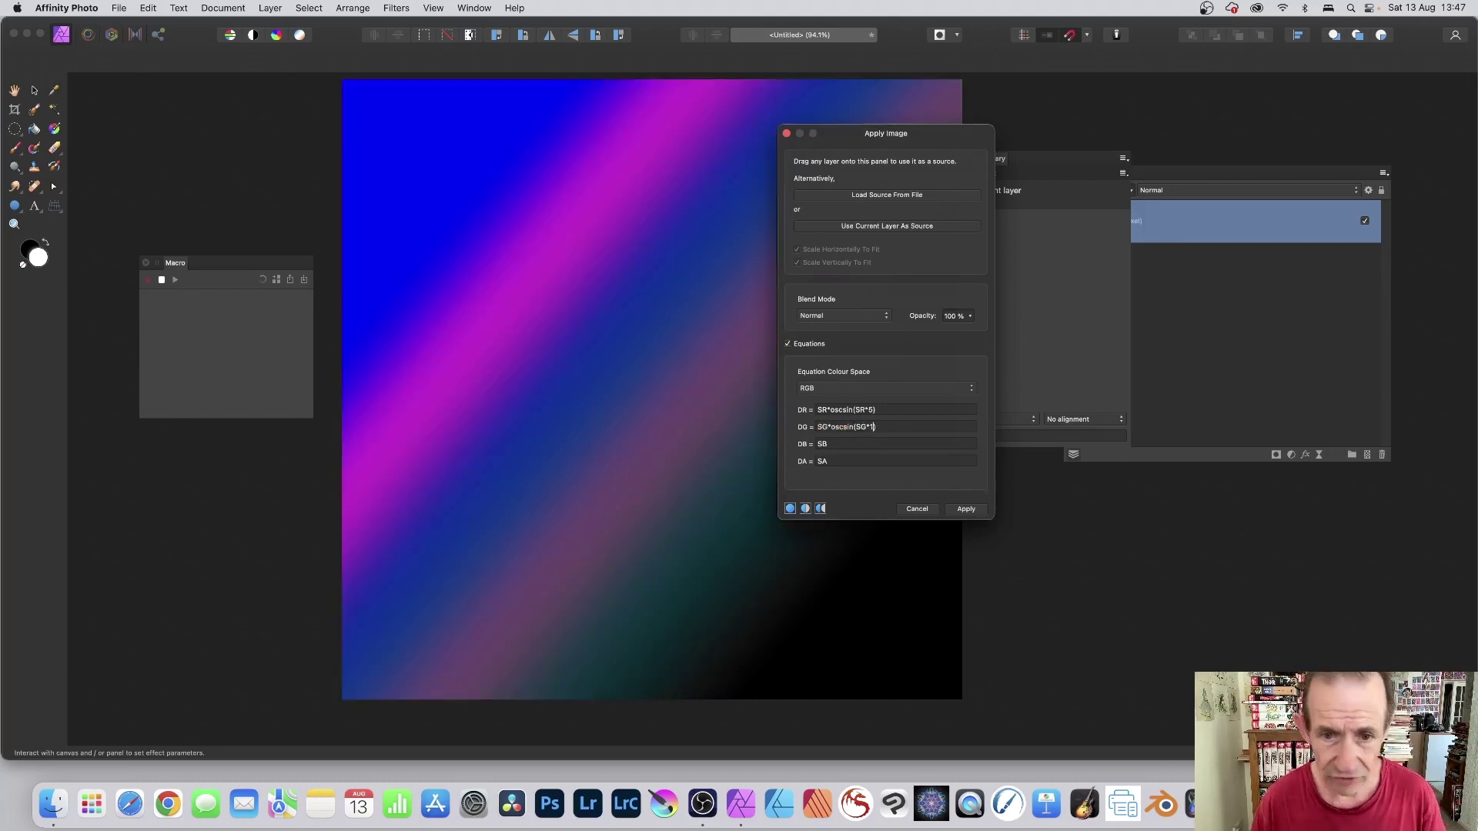
- Enter the red channel's oscsin formula in the DB equation and change both variables to SB, giving SB*oscsin(SB*5)
{"action": "left_click", "coordinate": [824, 444]}
{"action": "type", "text": "SR*oscsin(SR*5)"}
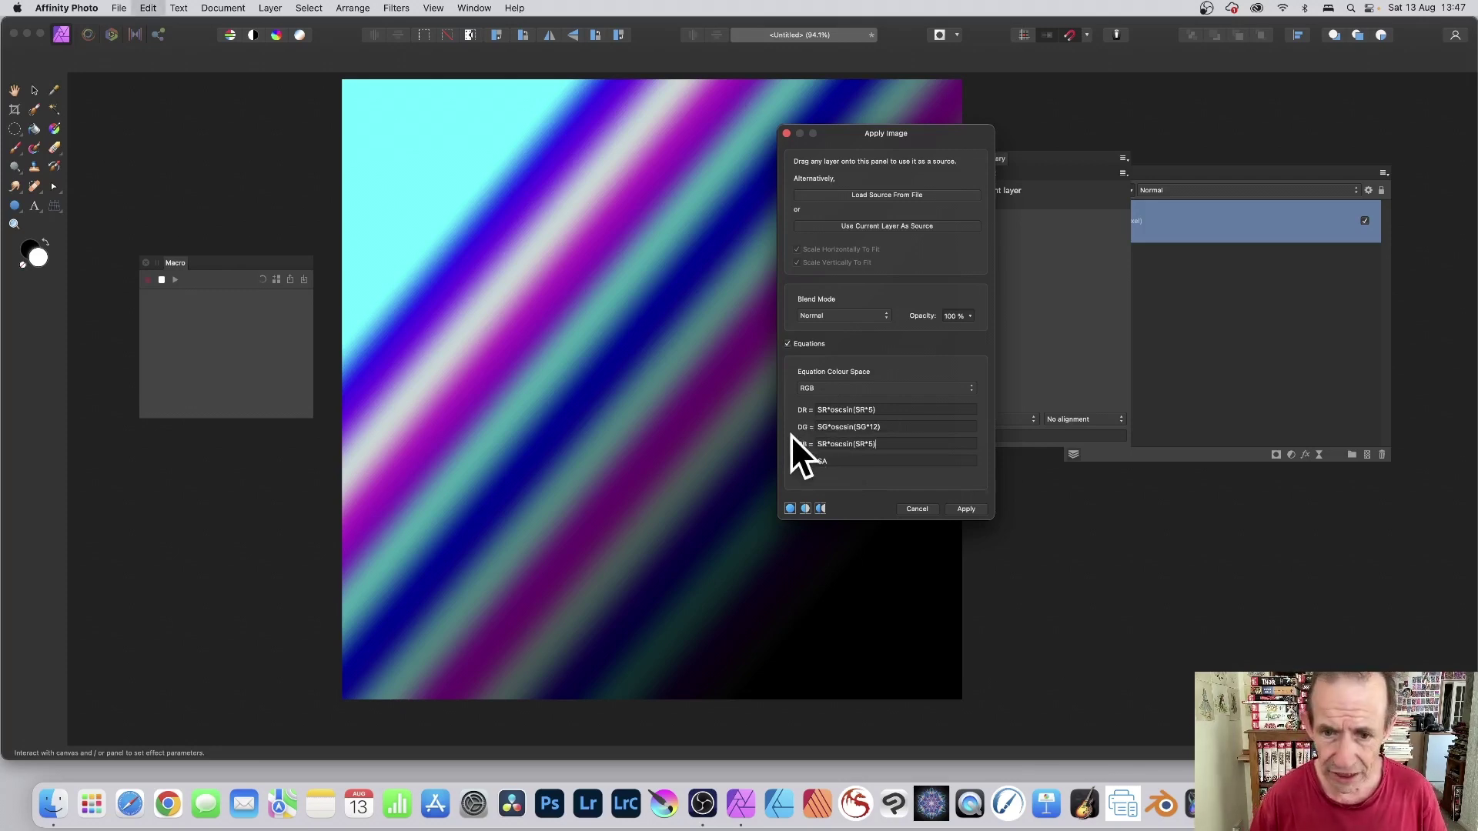
{"action": "left_click", "coordinate": [830, 444]}
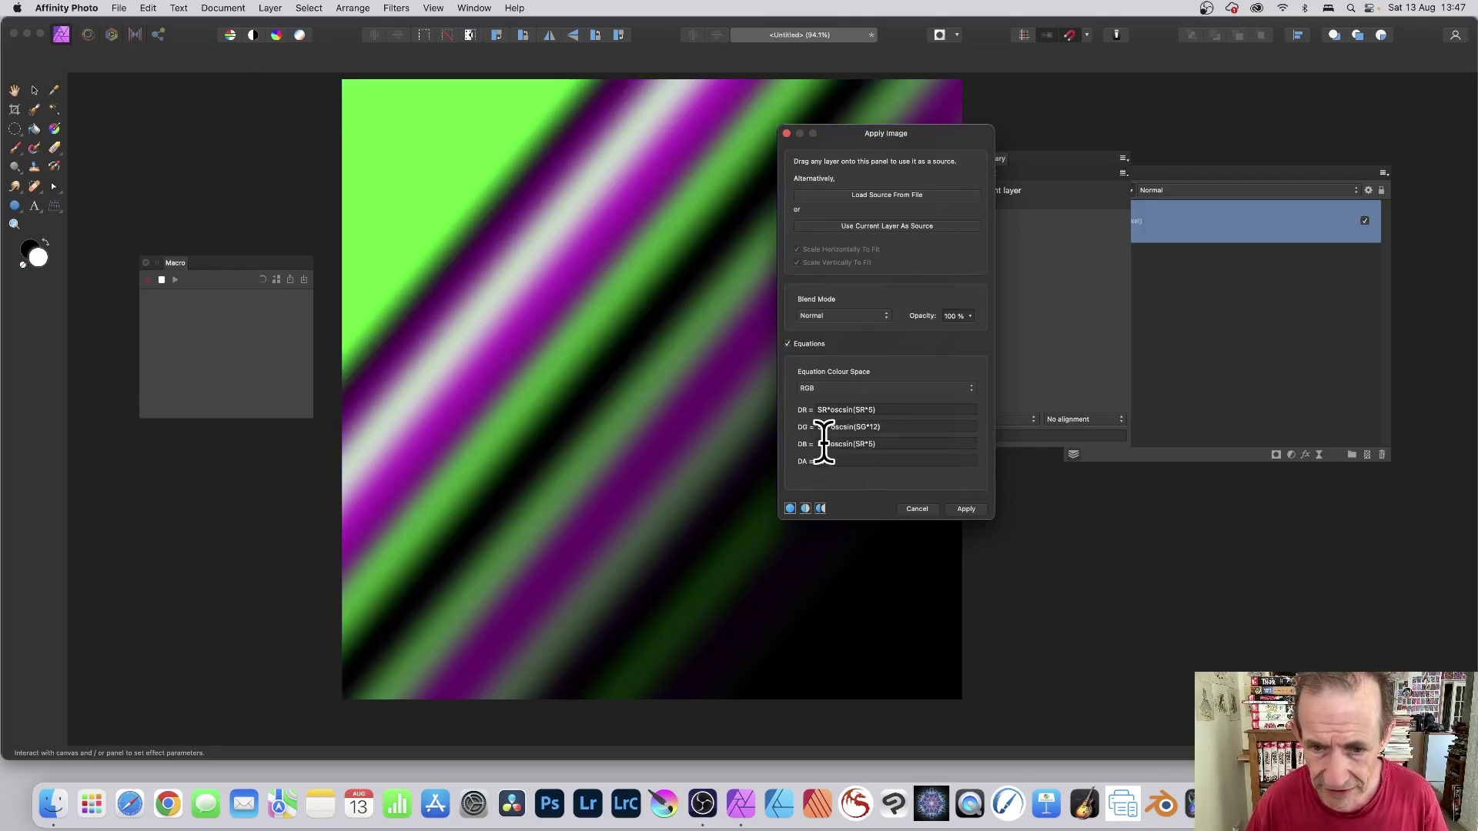
{"action": "key", "text": "BackSpace"}
{"action": "key", "text": "BackSpace"}
{"action": "type", "text": "B*"}
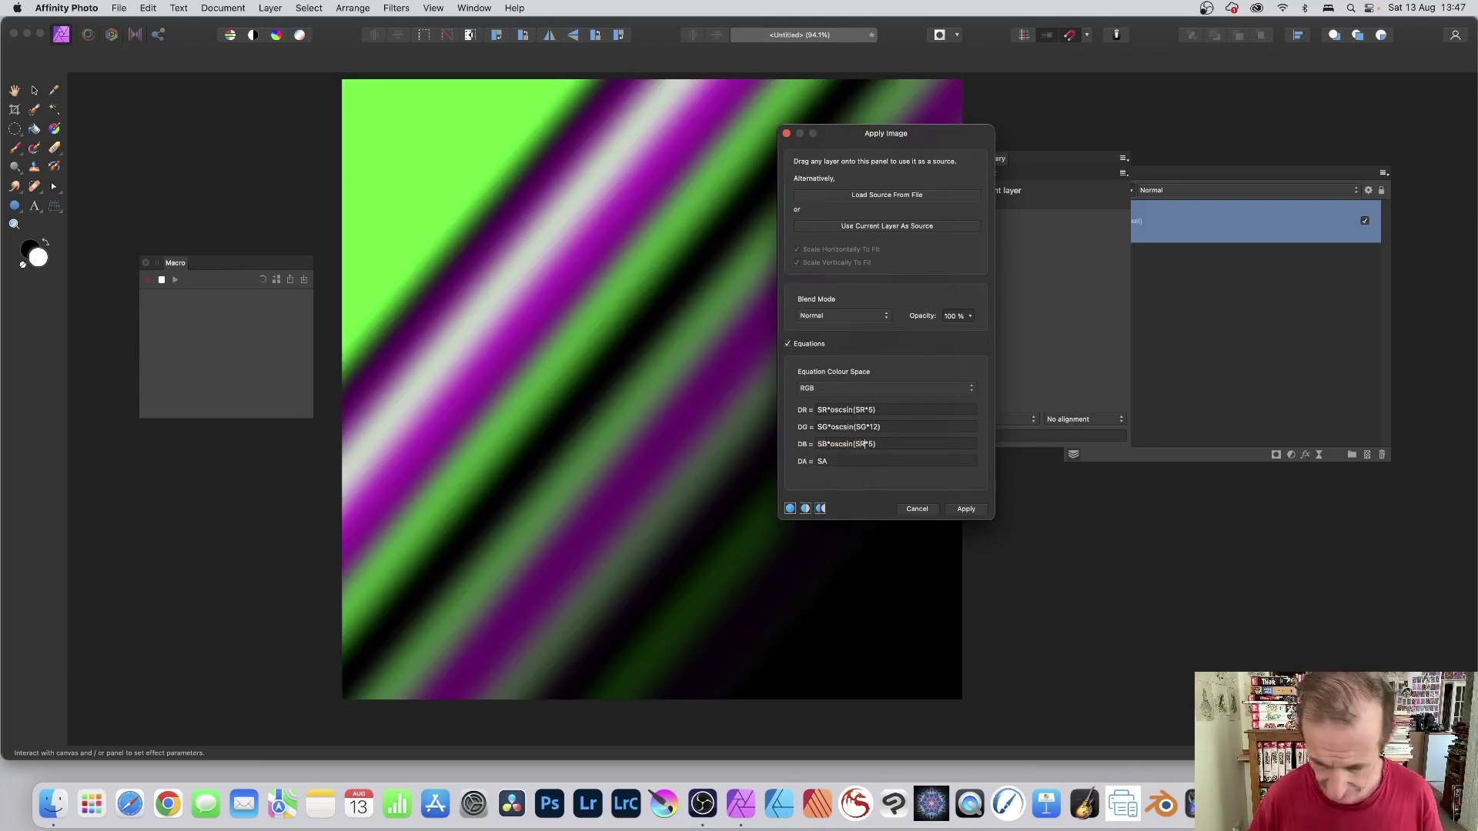
{"action": "key", "text": "BackSpace"}
{"action": "type", "text": "R"}
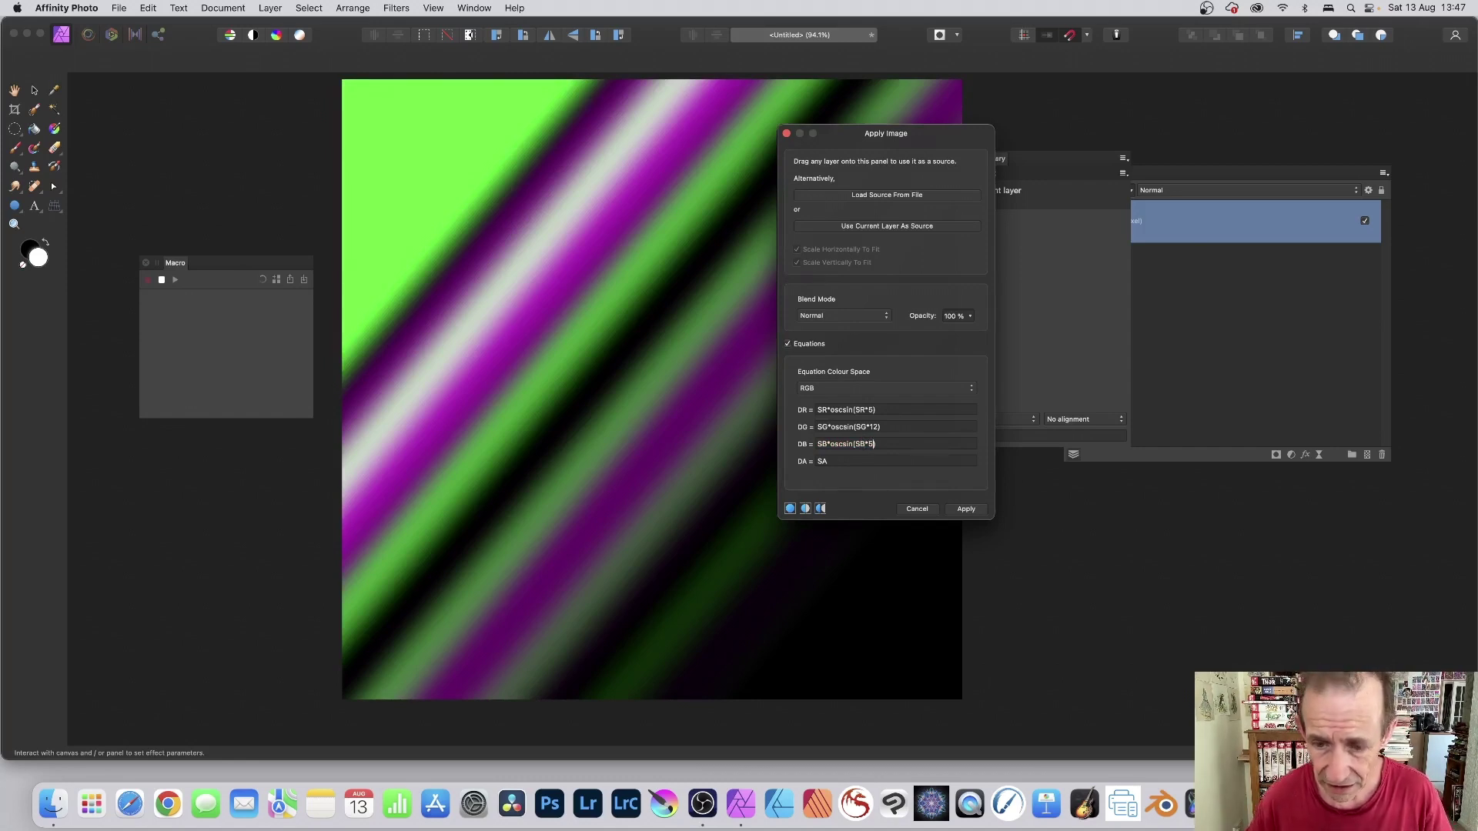
- Set the multiplier in the DB equation to 6.4, giving SB*oscsin(SB*6.4), and apply the Apply Image filter
{"action": "key", "text": "BackSpace"}
{"action": "type", "text": "6.4"}
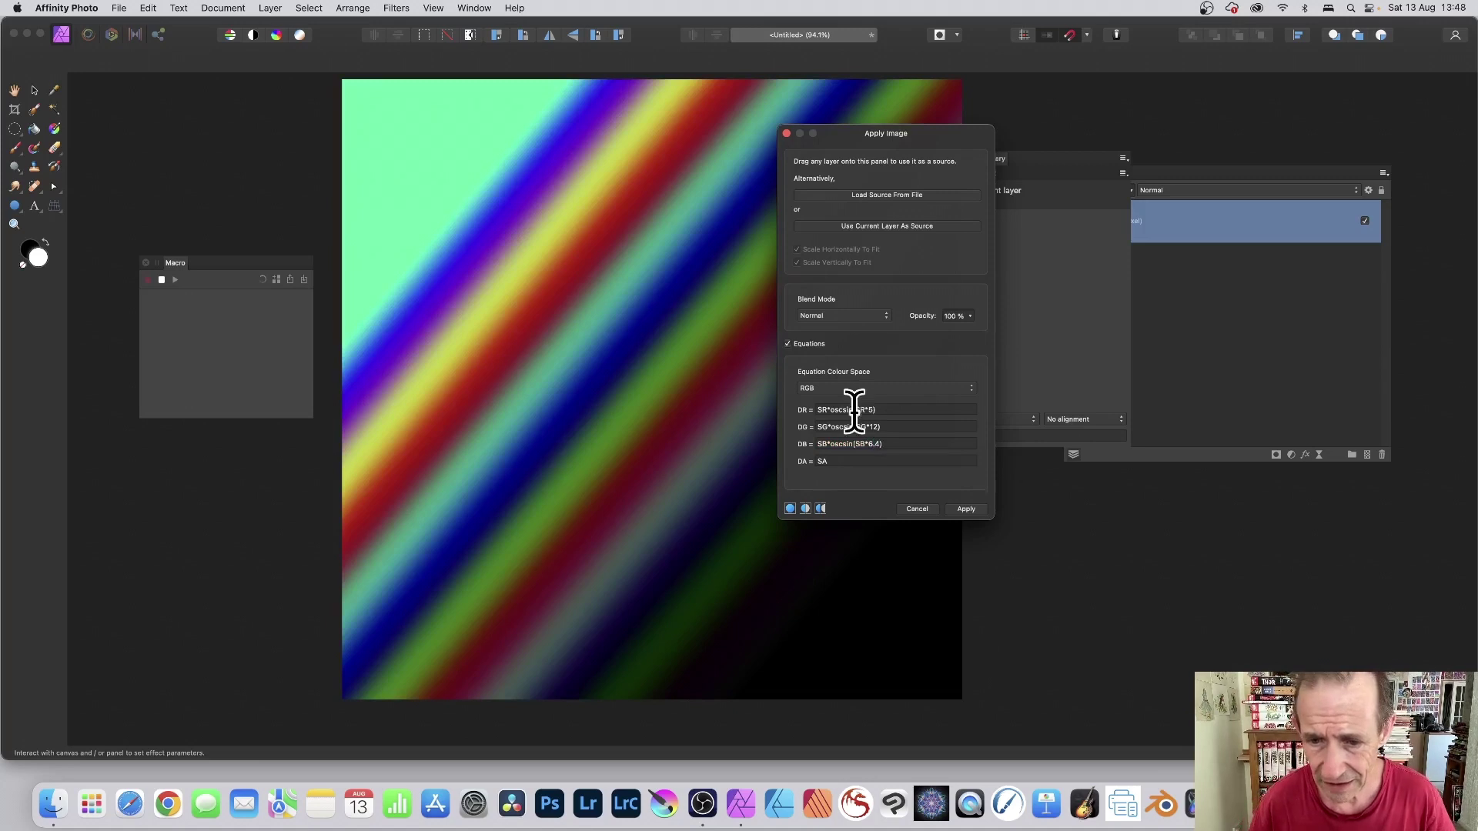
{"action": "left_click", "coordinate": [965, 509]}
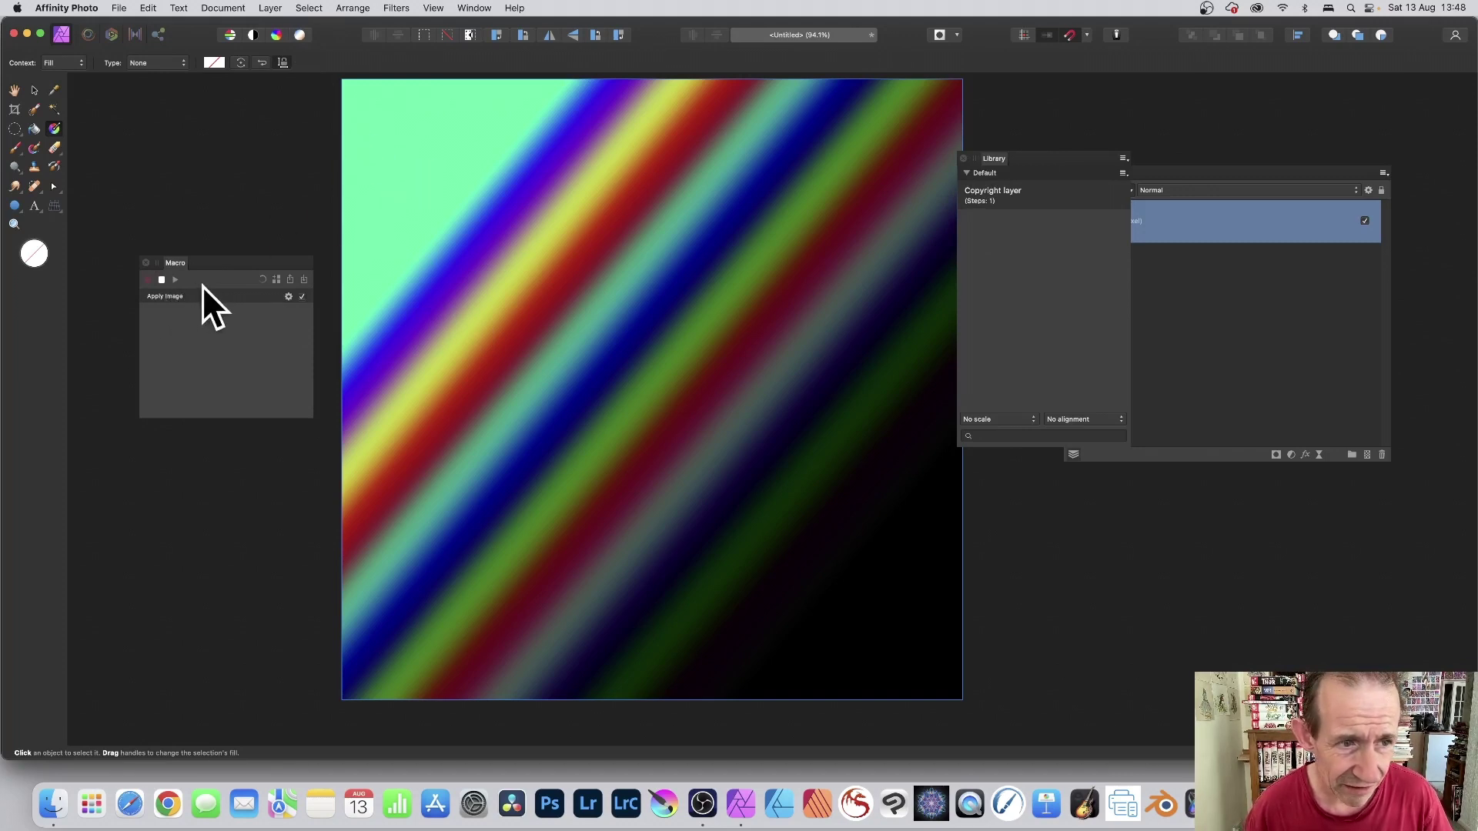
- Stop the macro recording and add it to the library's Default category under the name Gradient 1
{"action": "left_click", "coordinate": [161, 279]}
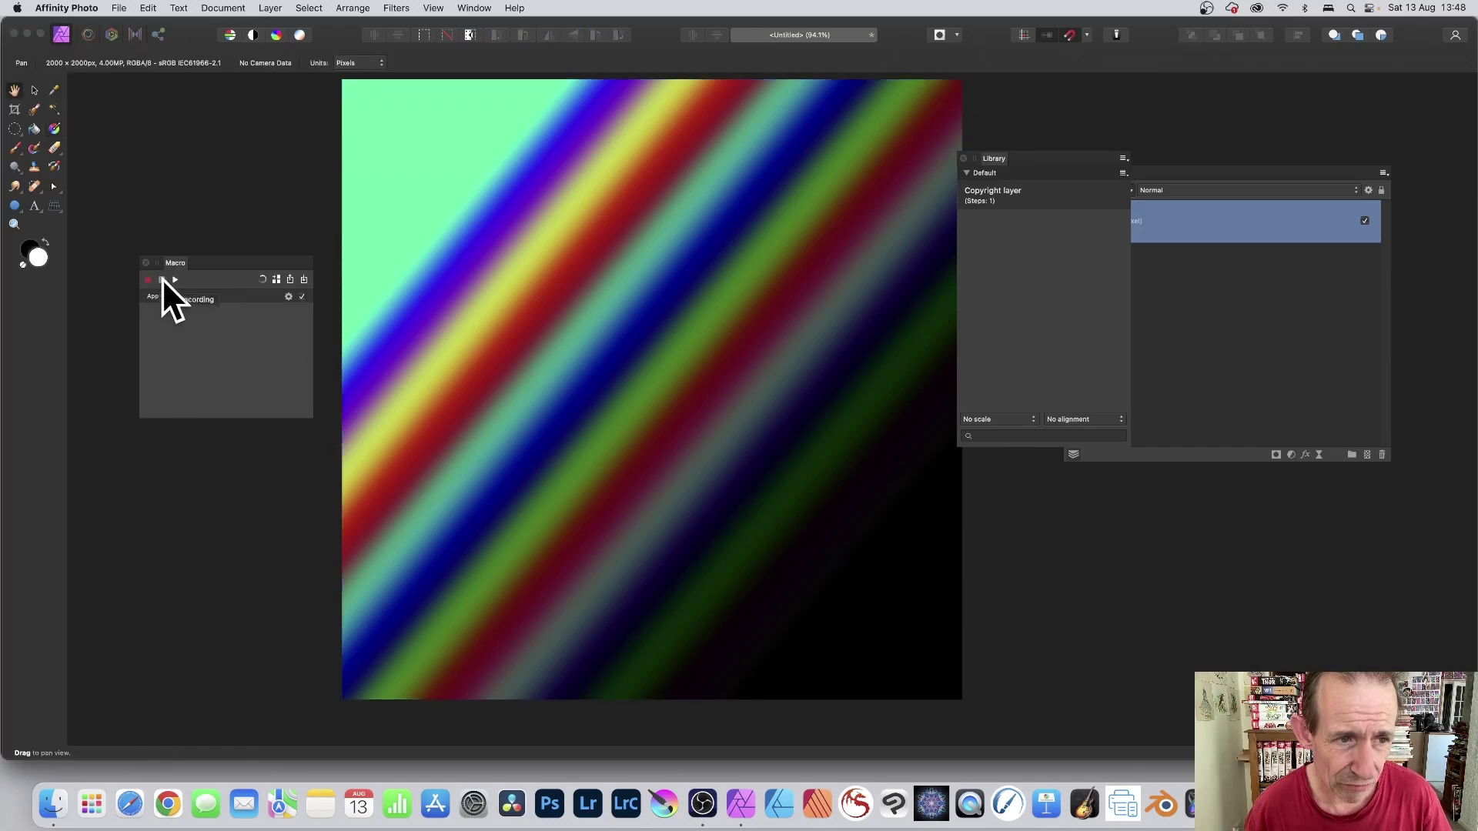
{"action": "left_click", "coordinate": [276, 279]}
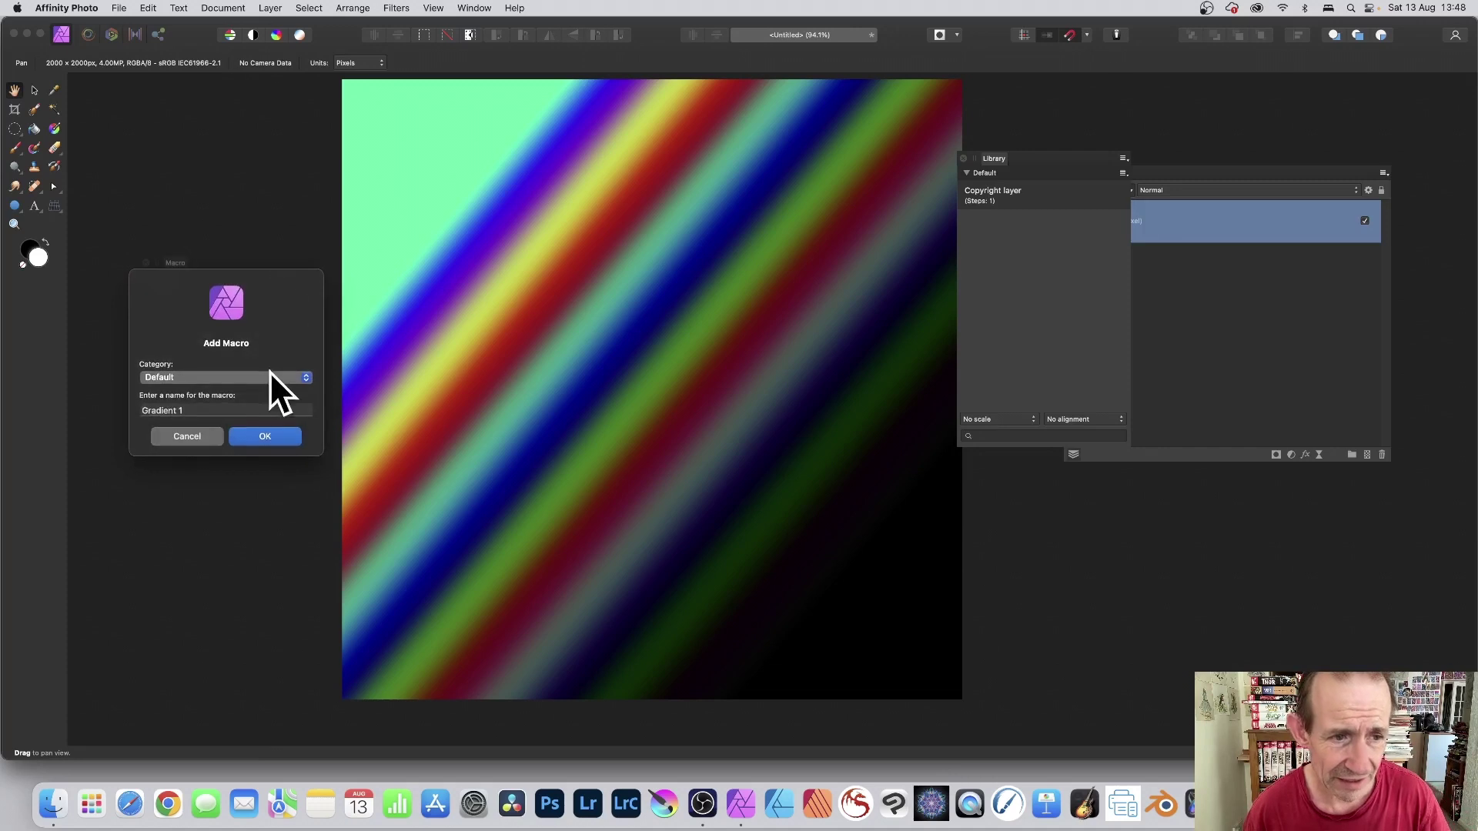
{"action": "left_click", "coordinate": [212, 411]}
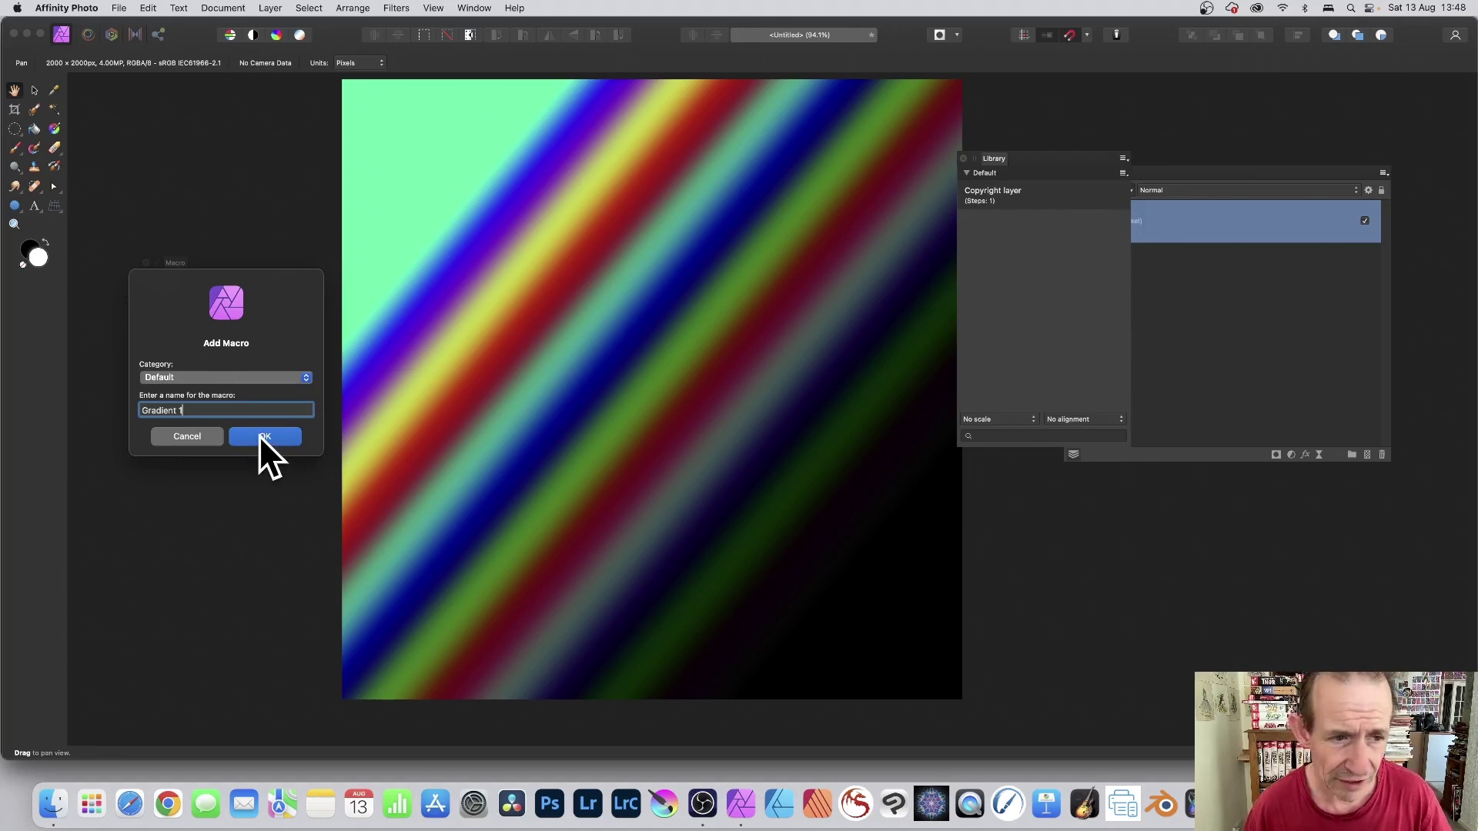
{"action": "left_click", "coordinate": [264, 437]}
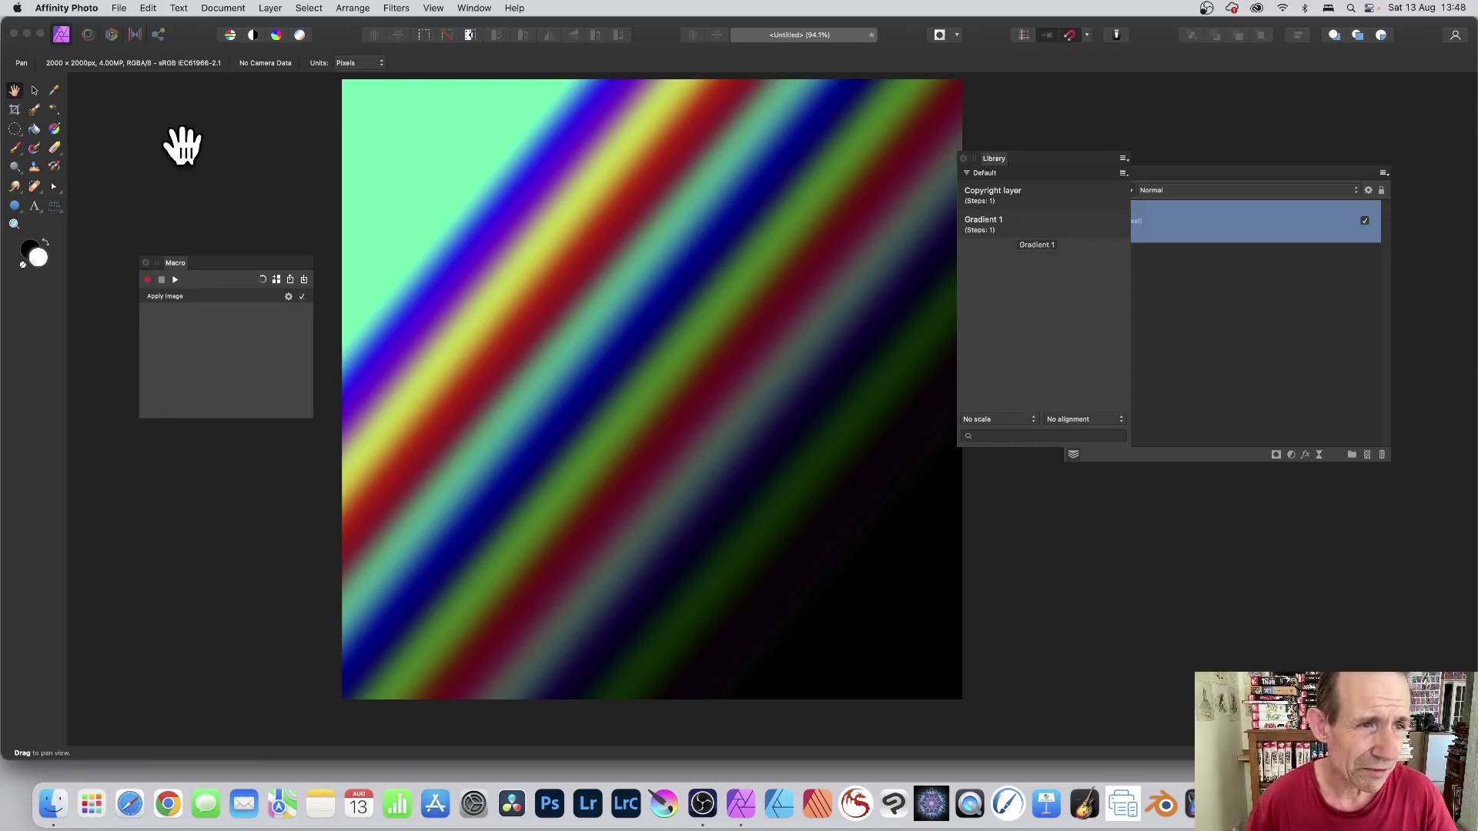
- Fill the layer with a linear gradient from white at the canvas's upper right to black at its lower left and run the Gradient 1 macro
{"action": "left_click", "coordinate": [53, 129]}
{"action": "left_click_drag", "start_coordinate": [767, 159], "coordinate": [449, 435]}
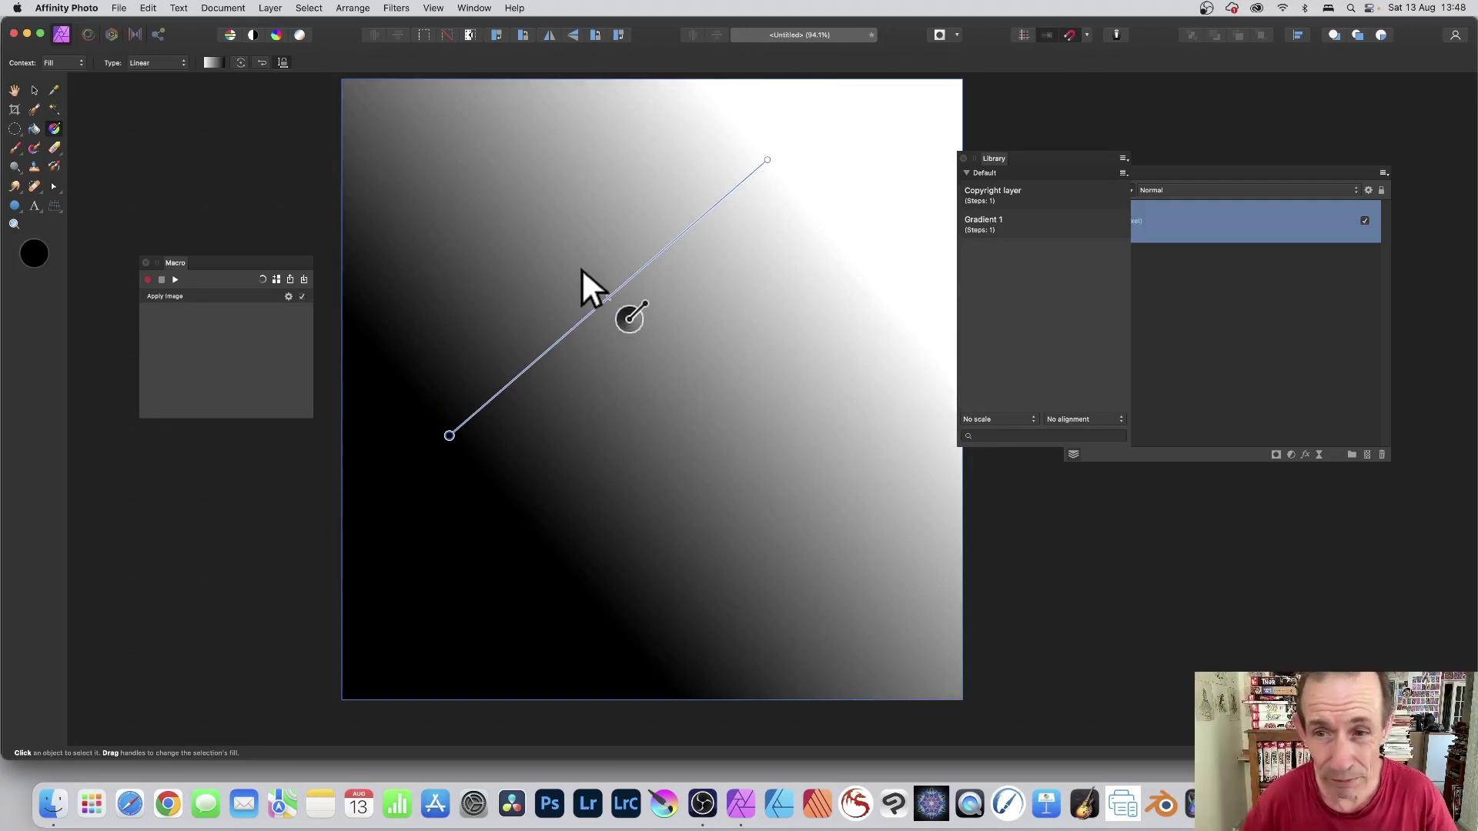
{"action": "left_click", "coordinate": [992, 220]}
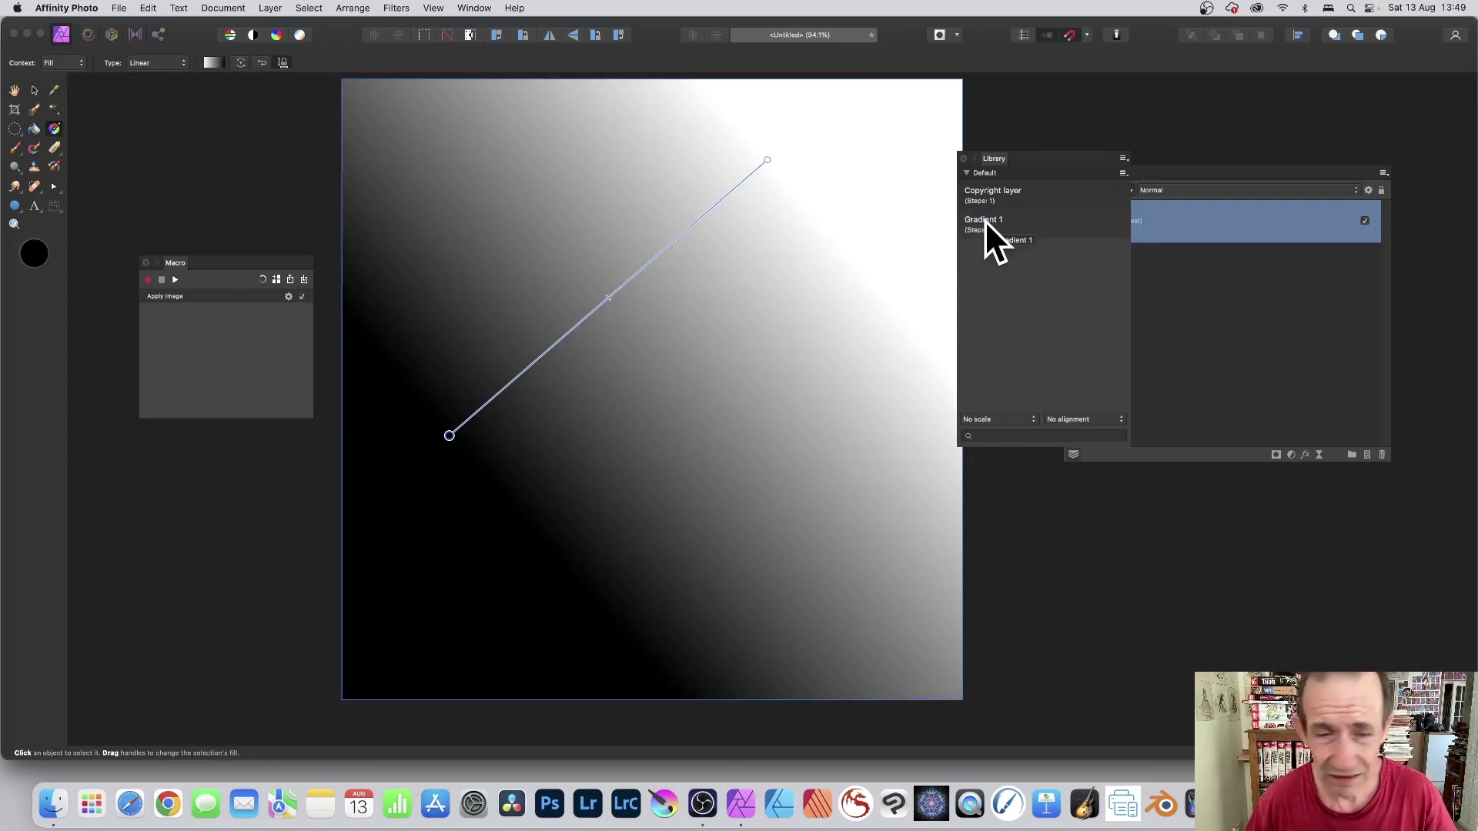
{"action": "left_click", "coordinate": [995, 224]}
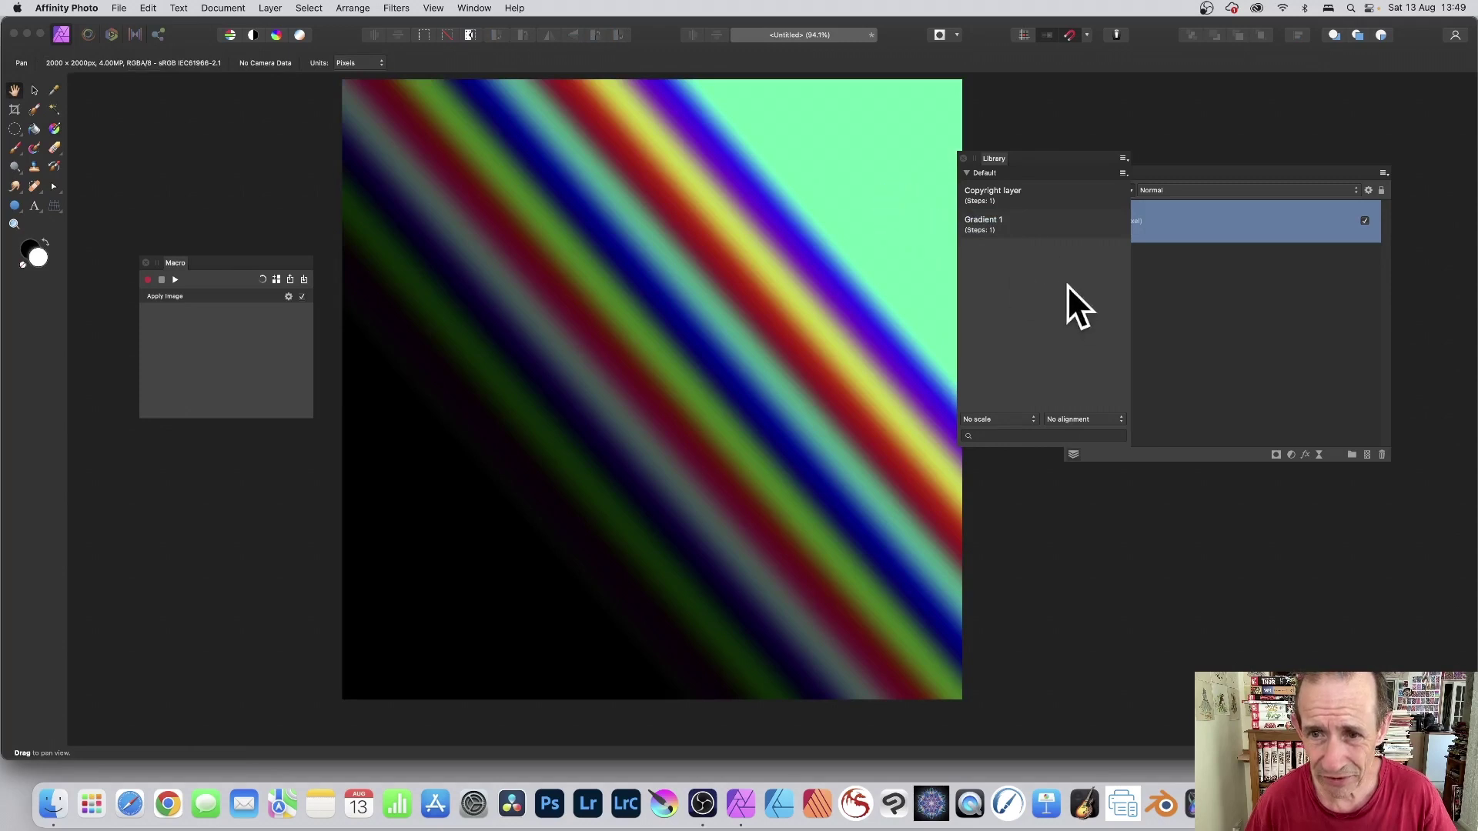
- Try running the Gradient 1 macro again on the striped layer and the Copyright layer macro over it, undoing both
{"action": "left_click", "coordinate": [986, 223]}
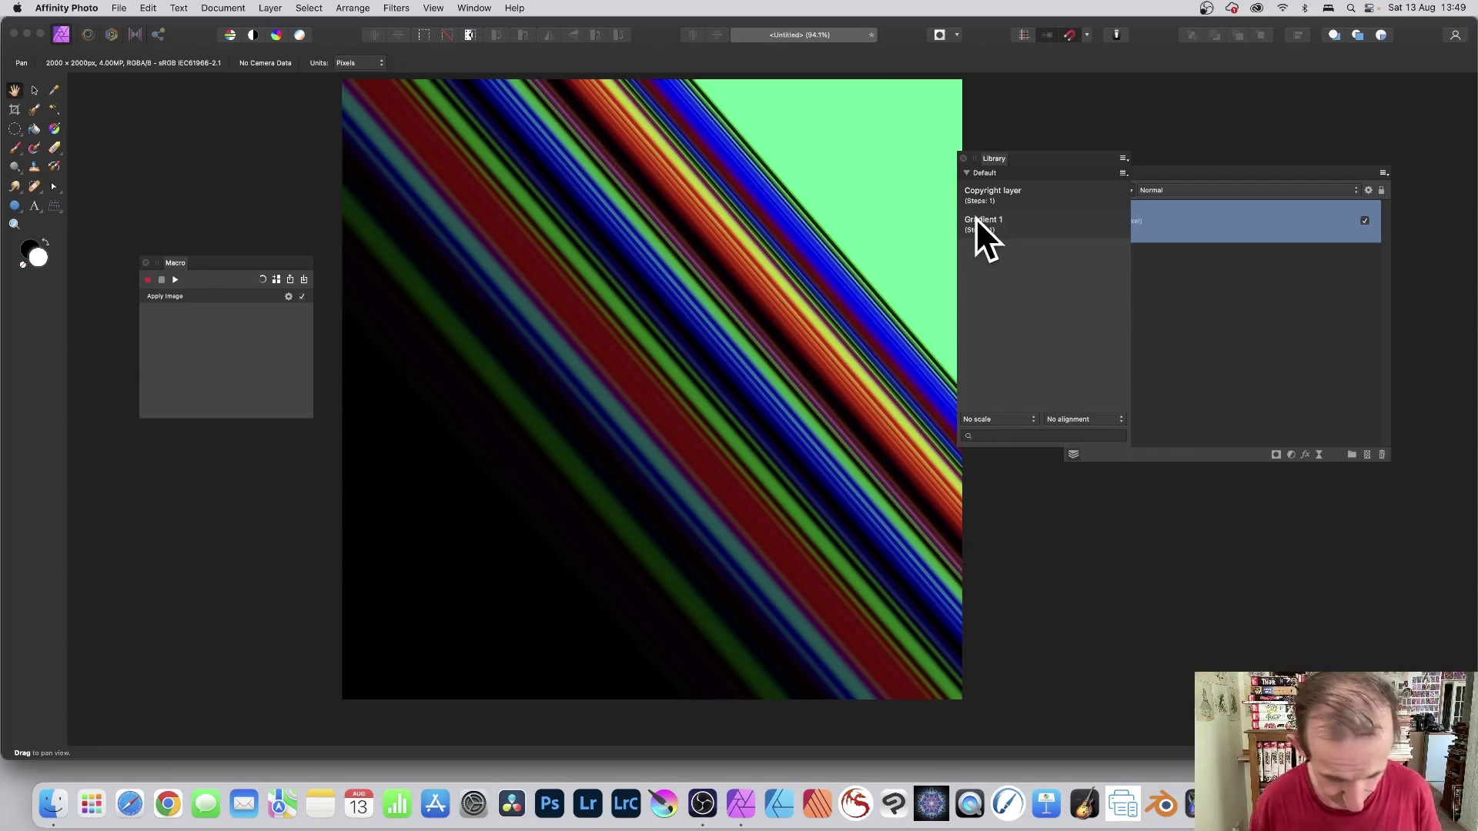
{"action": "left_click", "coordinate": [976, 221]}
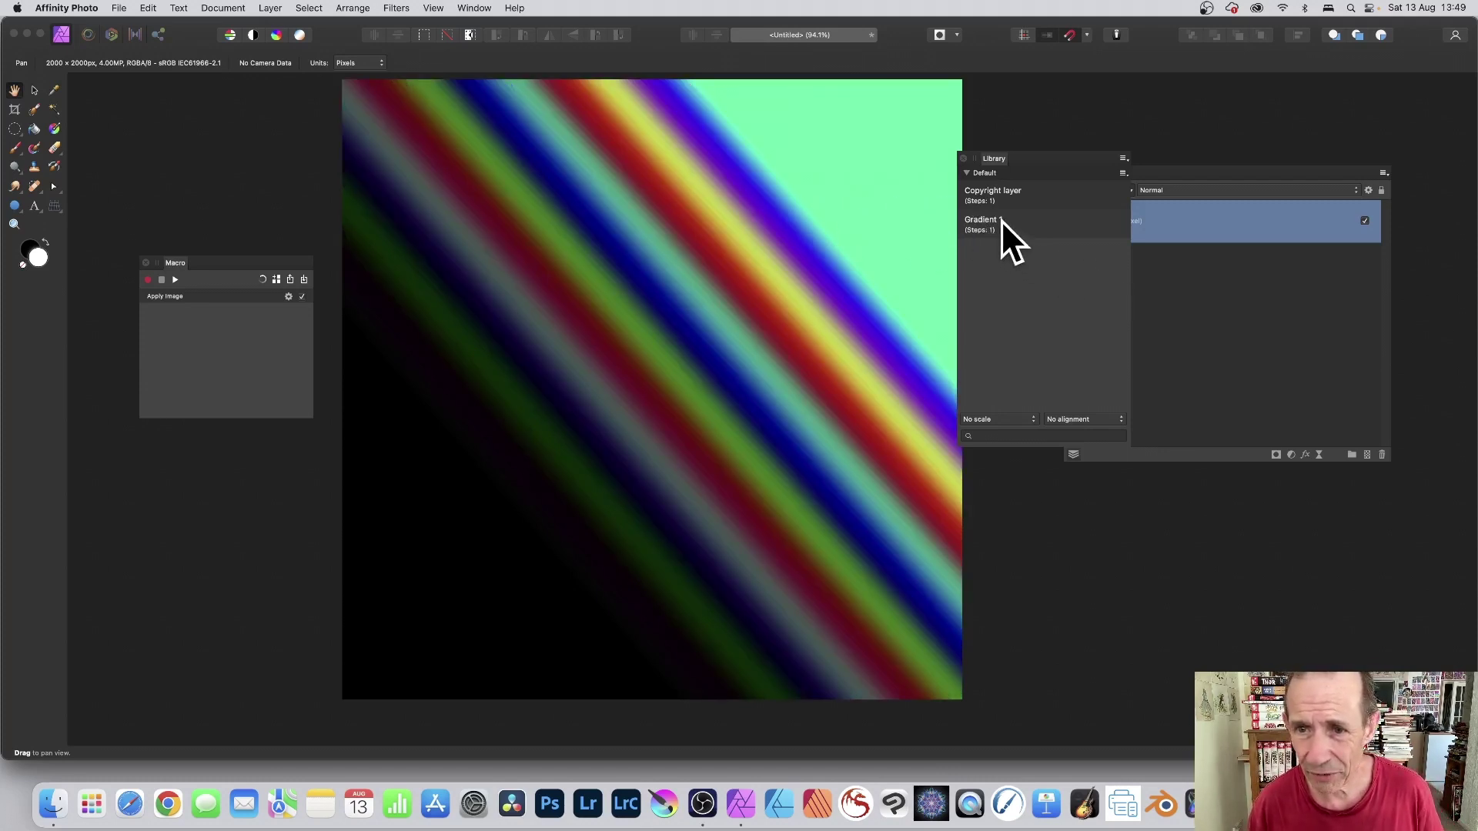
{"action": "left_click", "coordinate": [988, 221]}
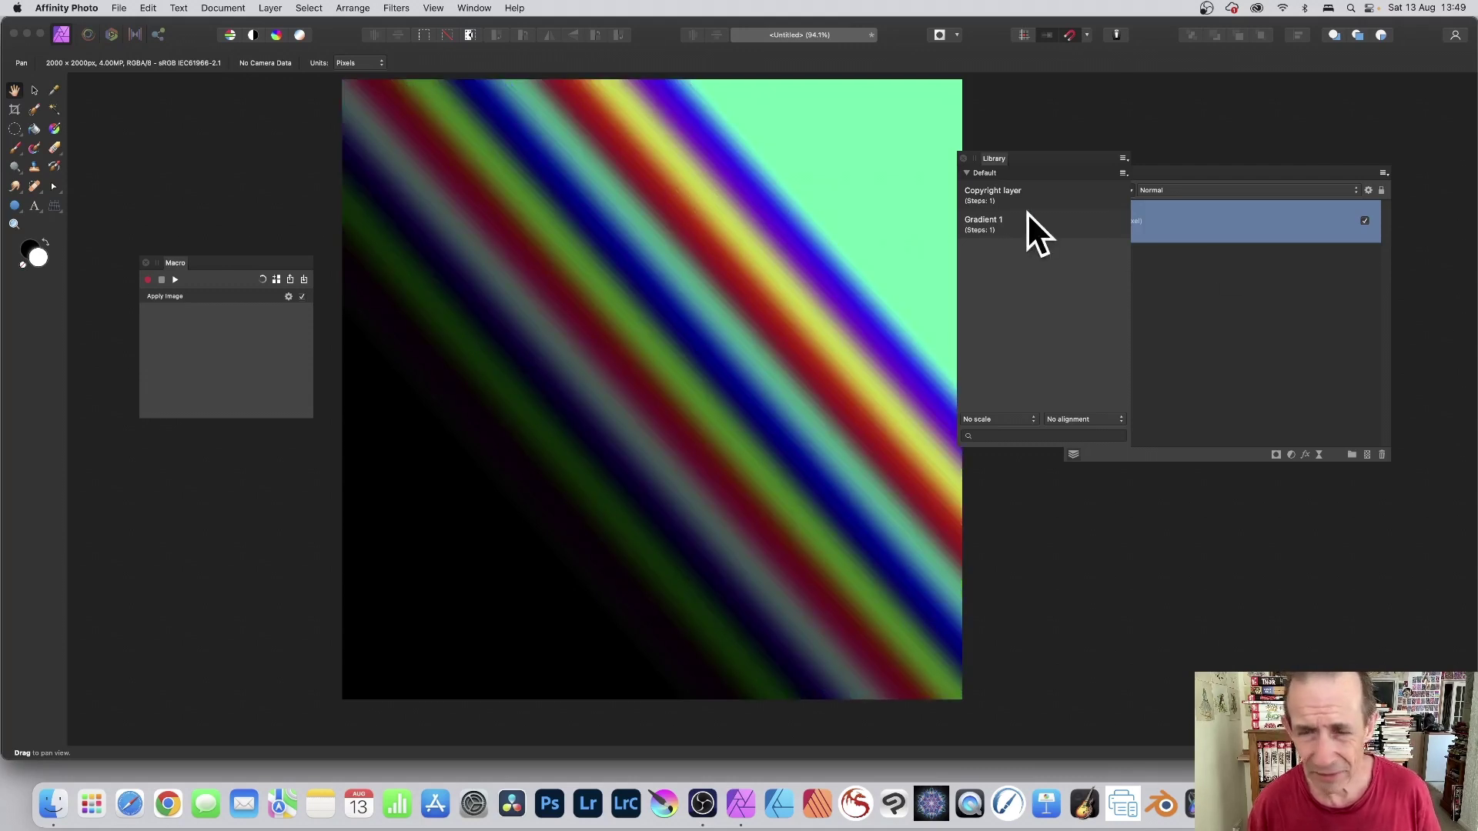
{"action": "left_click", "coordinate": [1016, 192]}
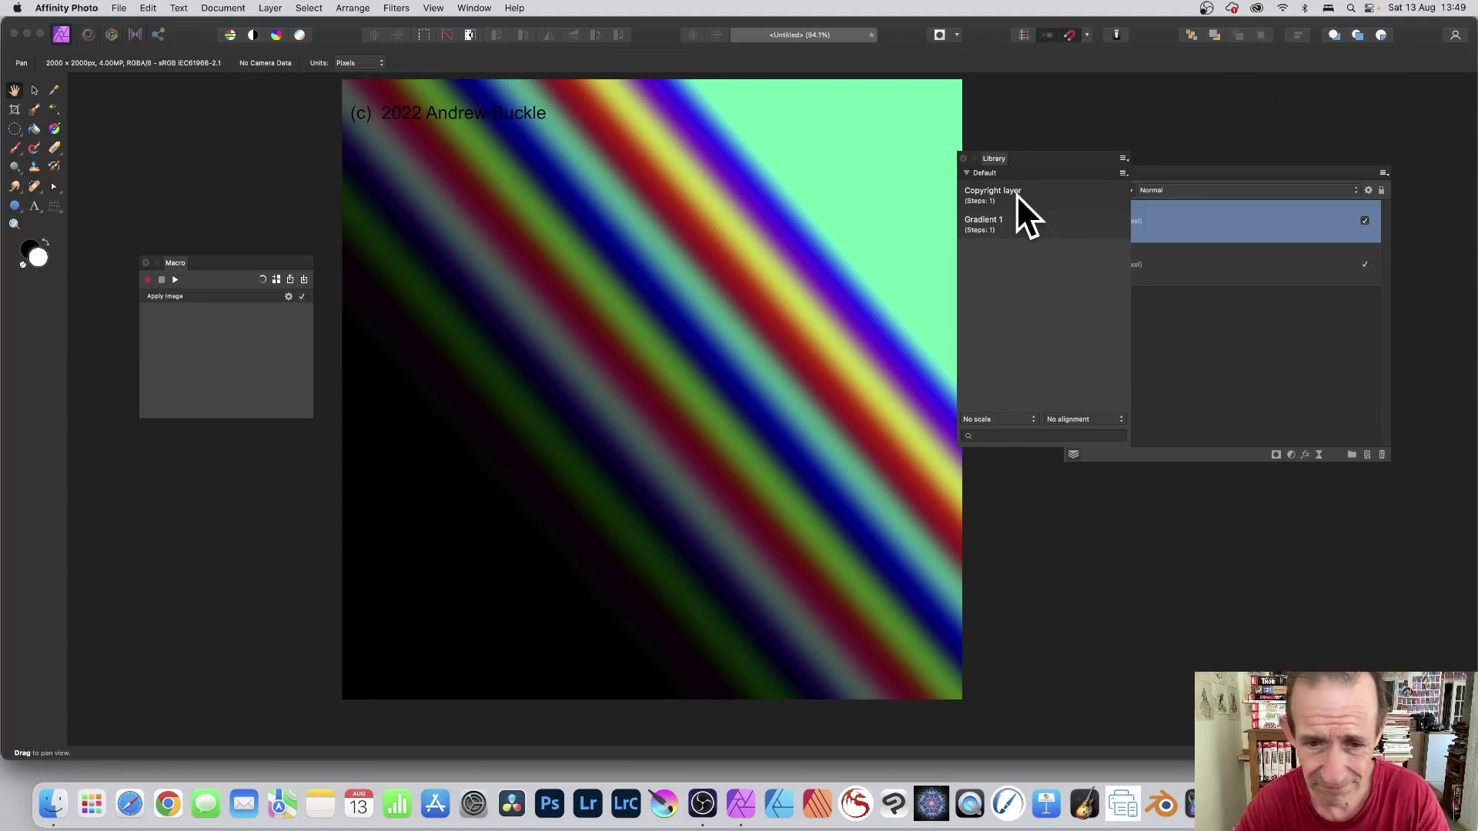
{"action": "key", "text": "super+z"}
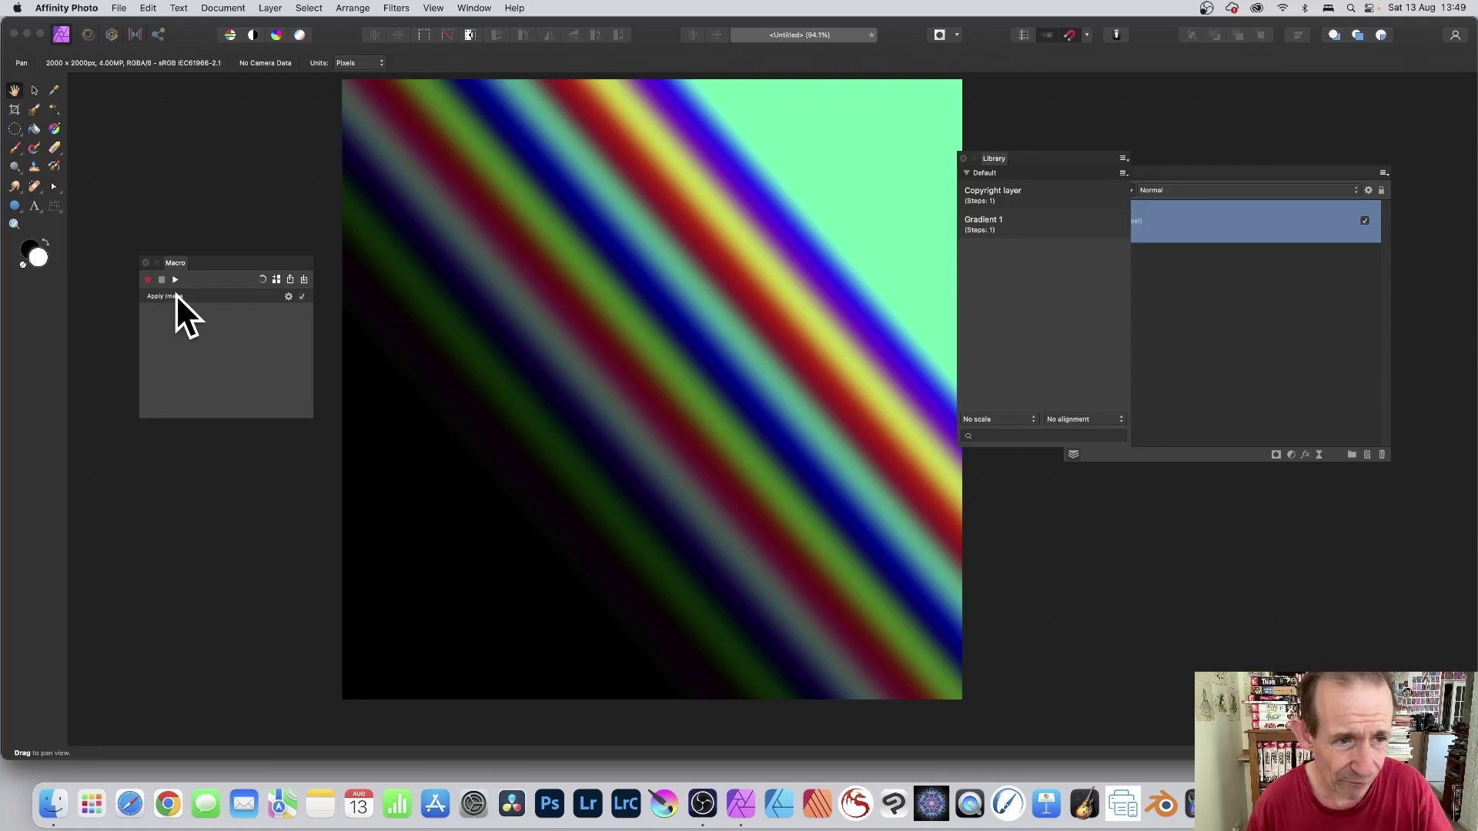
- Check the adjustable parameters of the recorded Apply Image step in the macro and locate the Apply Image filter
{"action": "left_click", "coordinate": [290, 297]}
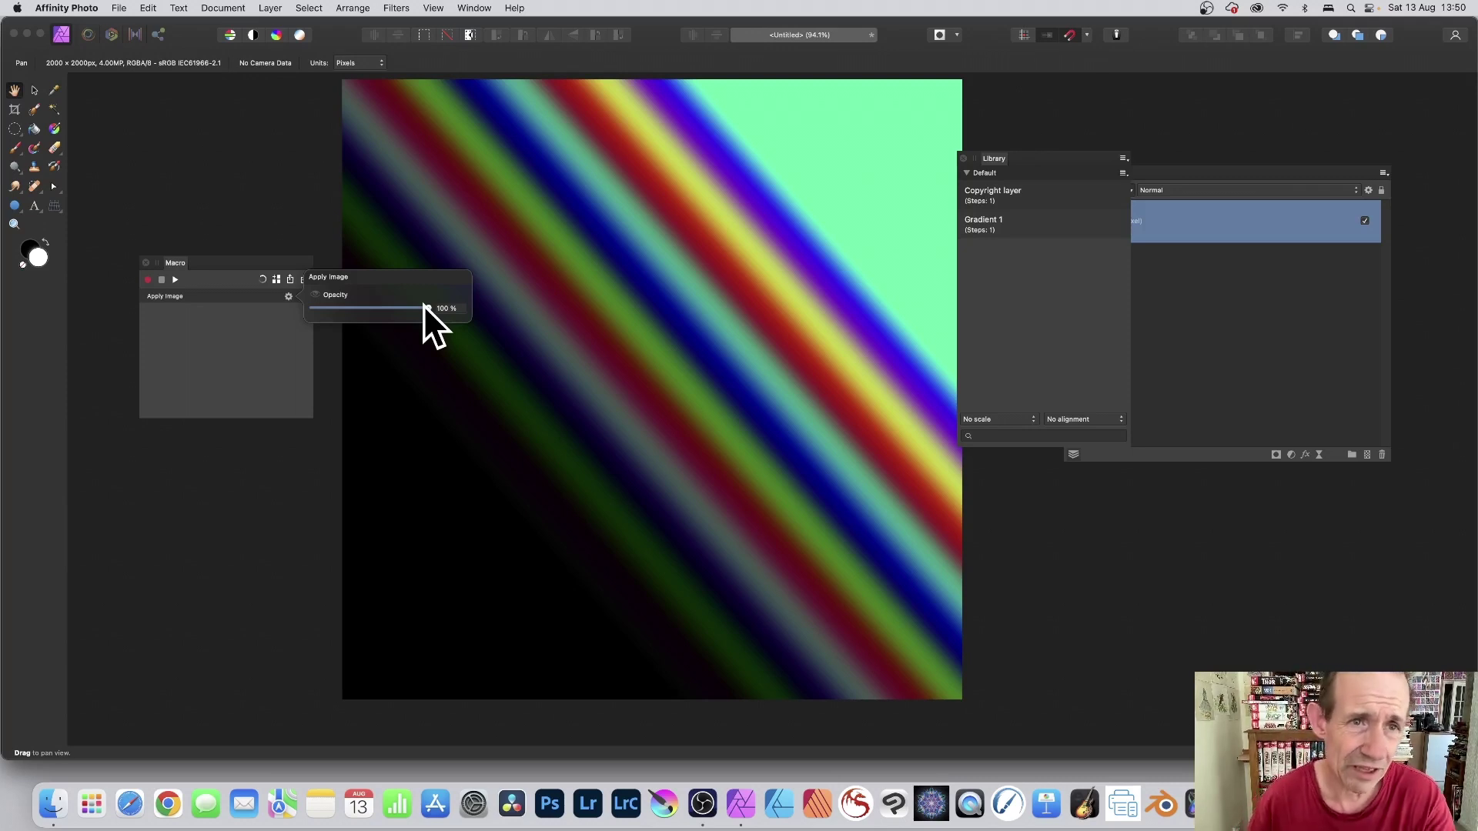
{"action": "left_click", "coordinate": [390, 6]}
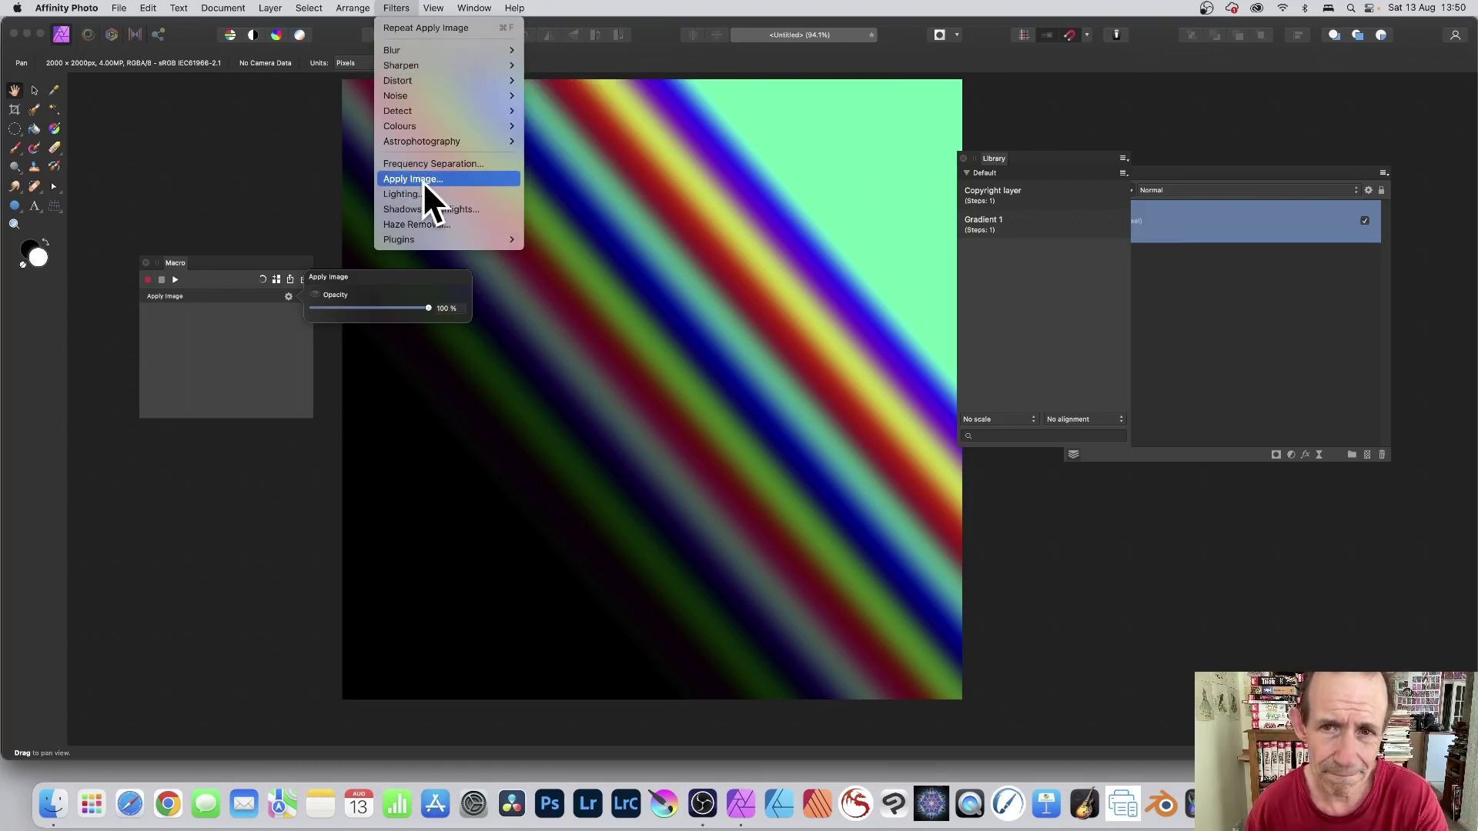
{"action": "left_click", "coordinate": [995, 63]}
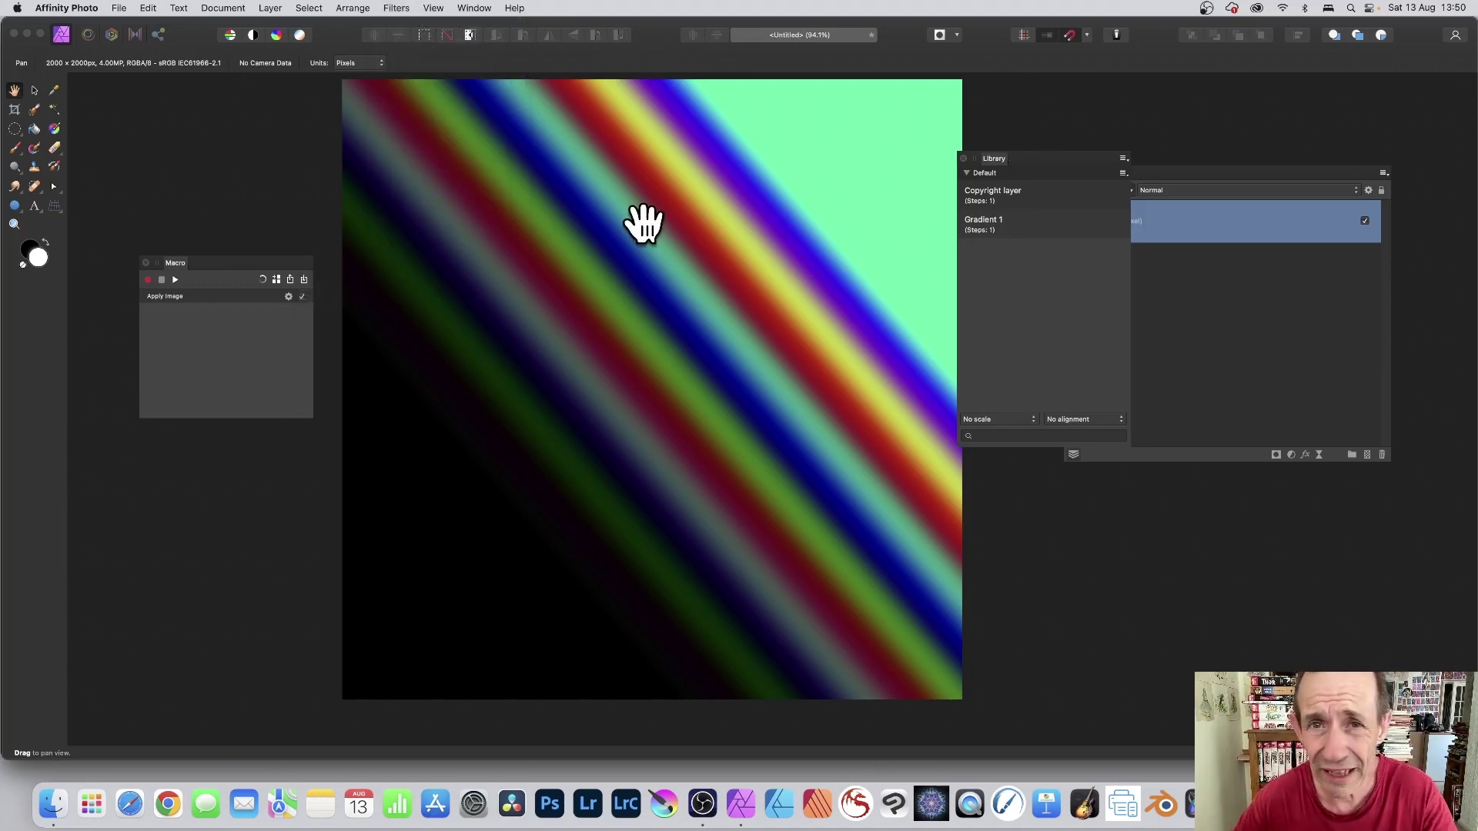
- Redraw the black-to-white linear gradient at a steeper angle, from the canvas's upper middle towards its lower left, and run the Gradient 1 macro on it
{"action": "left_click", "coordinate": [993, 221]}
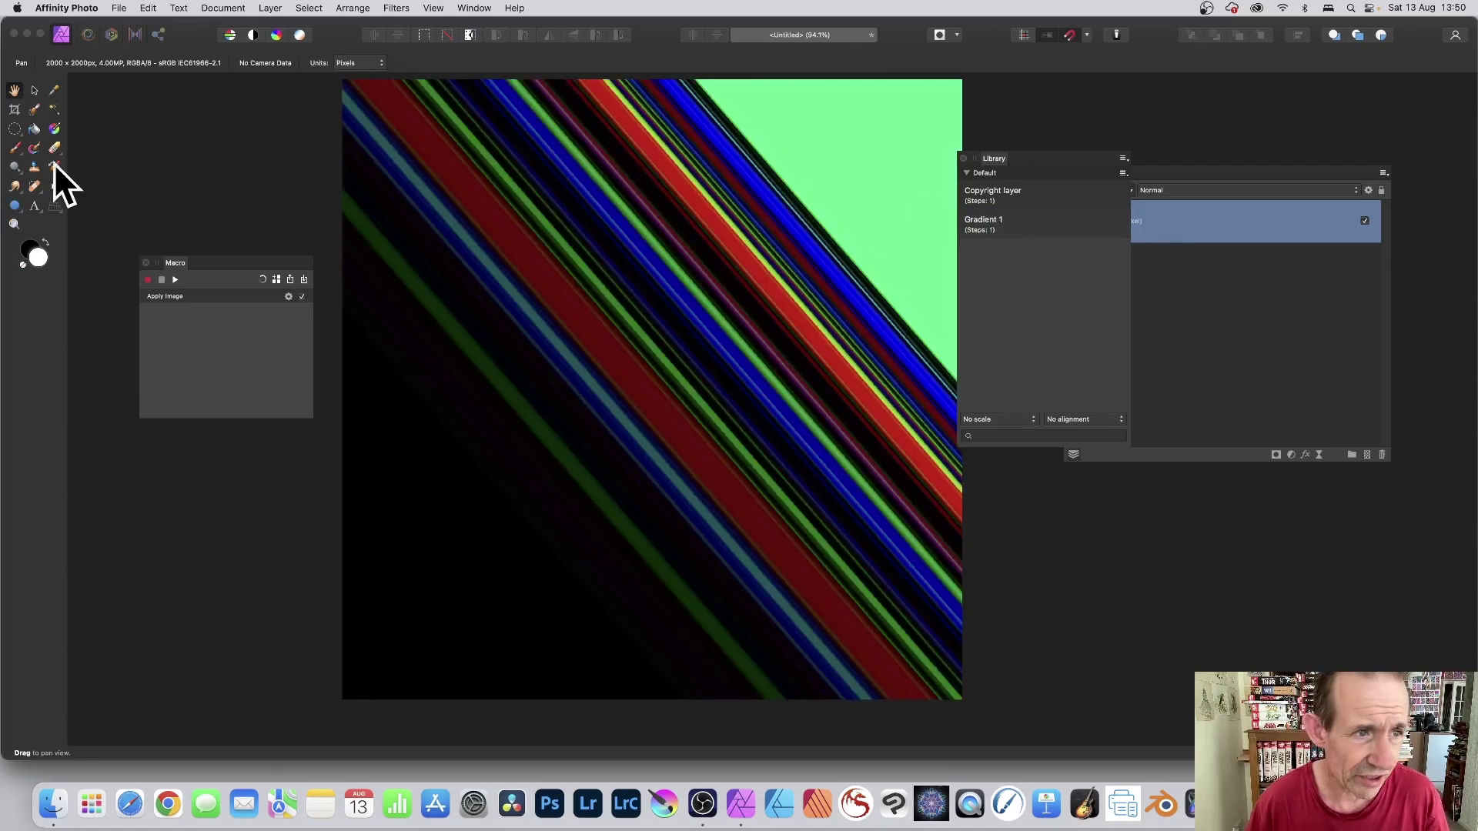
{"action": "left_click", "coordinate": [54, 129]}
{"action": "left_click_drag", "start_coordinate": [659, 220], "coordinate": [453, 549]}
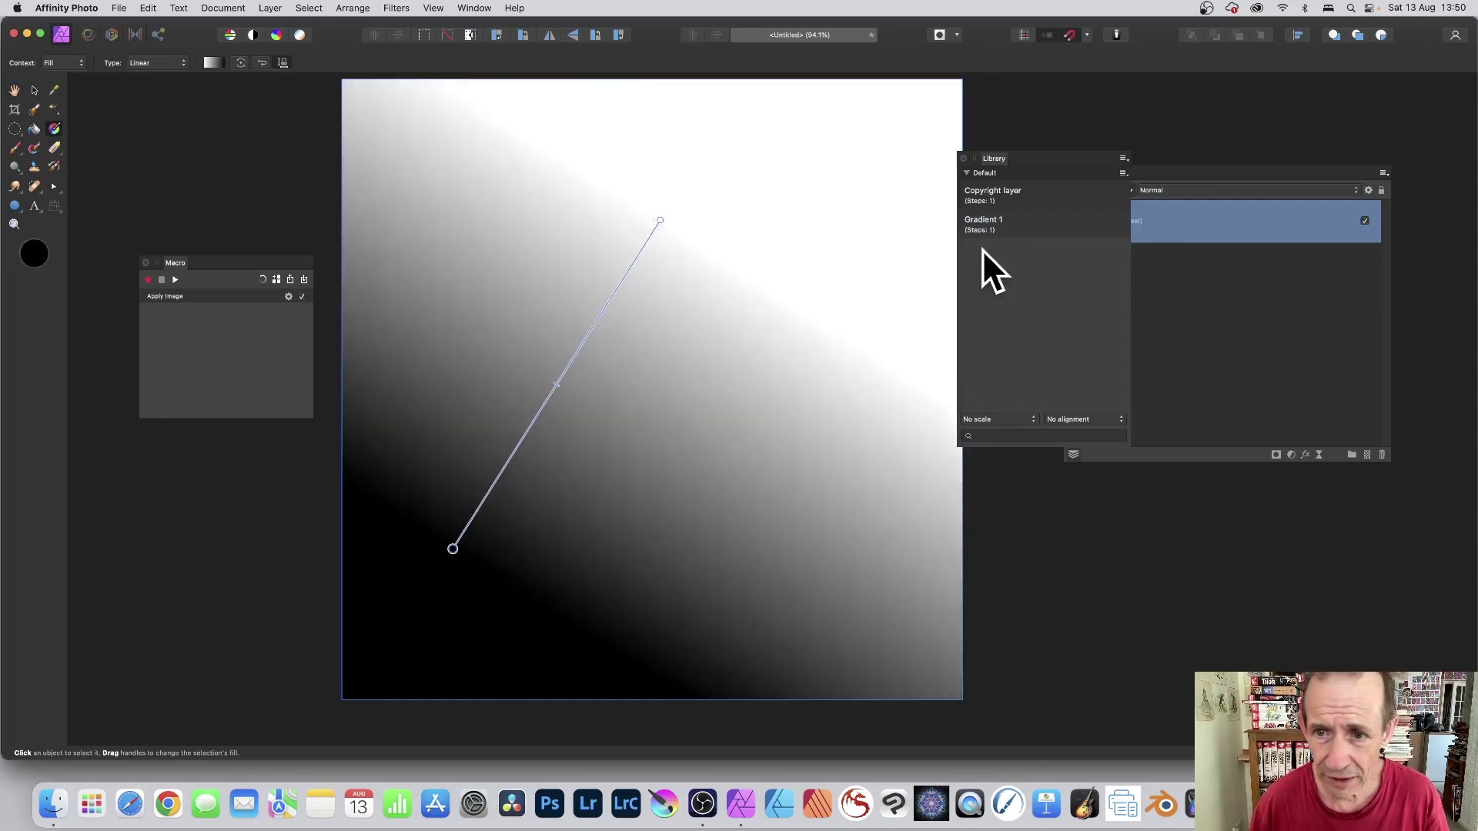
{"action": "left_click", "coordinate": [988, 223]}
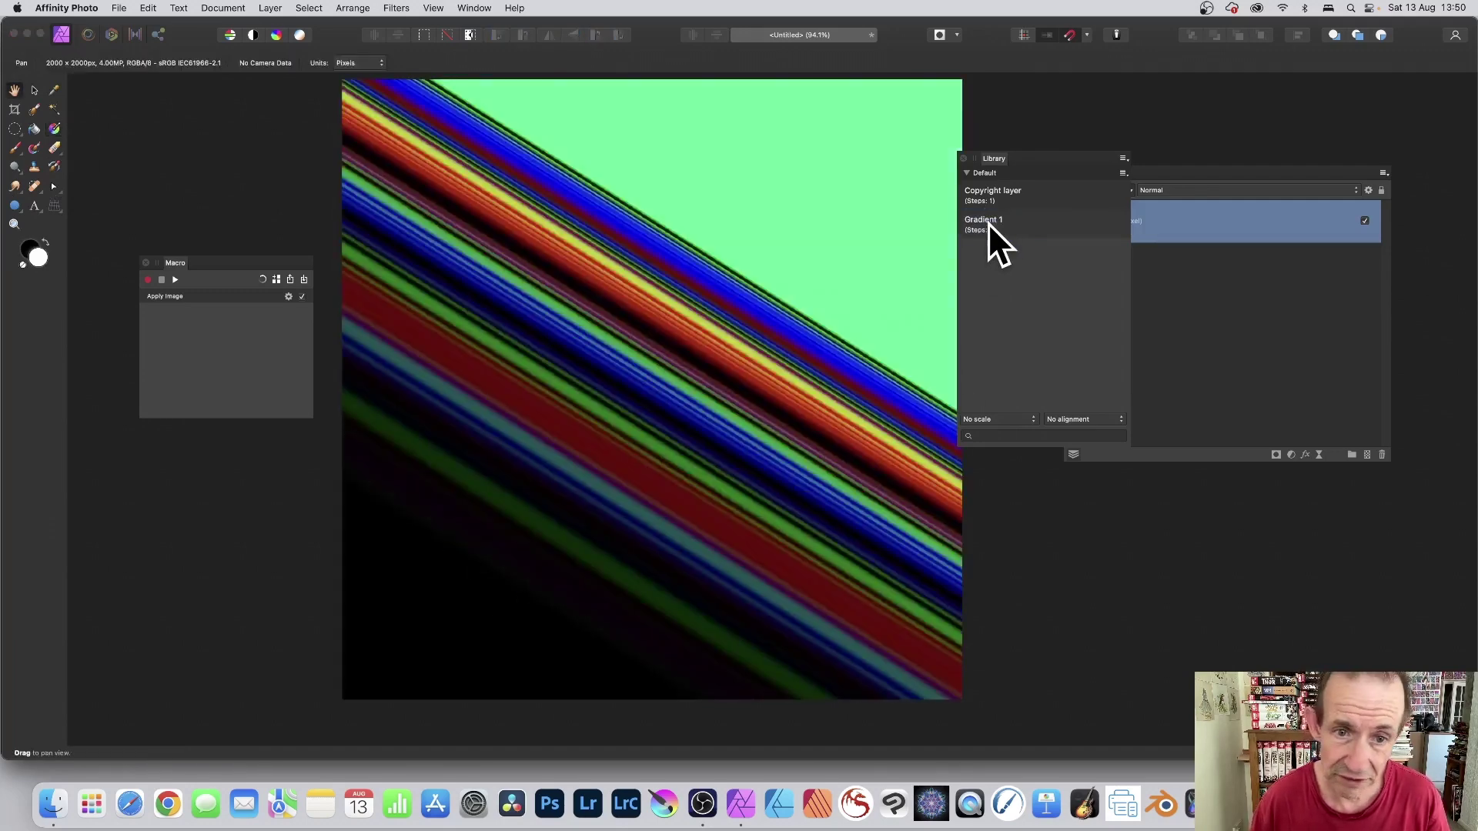
{"action": "left_click", "coordinate": [977, 225]}
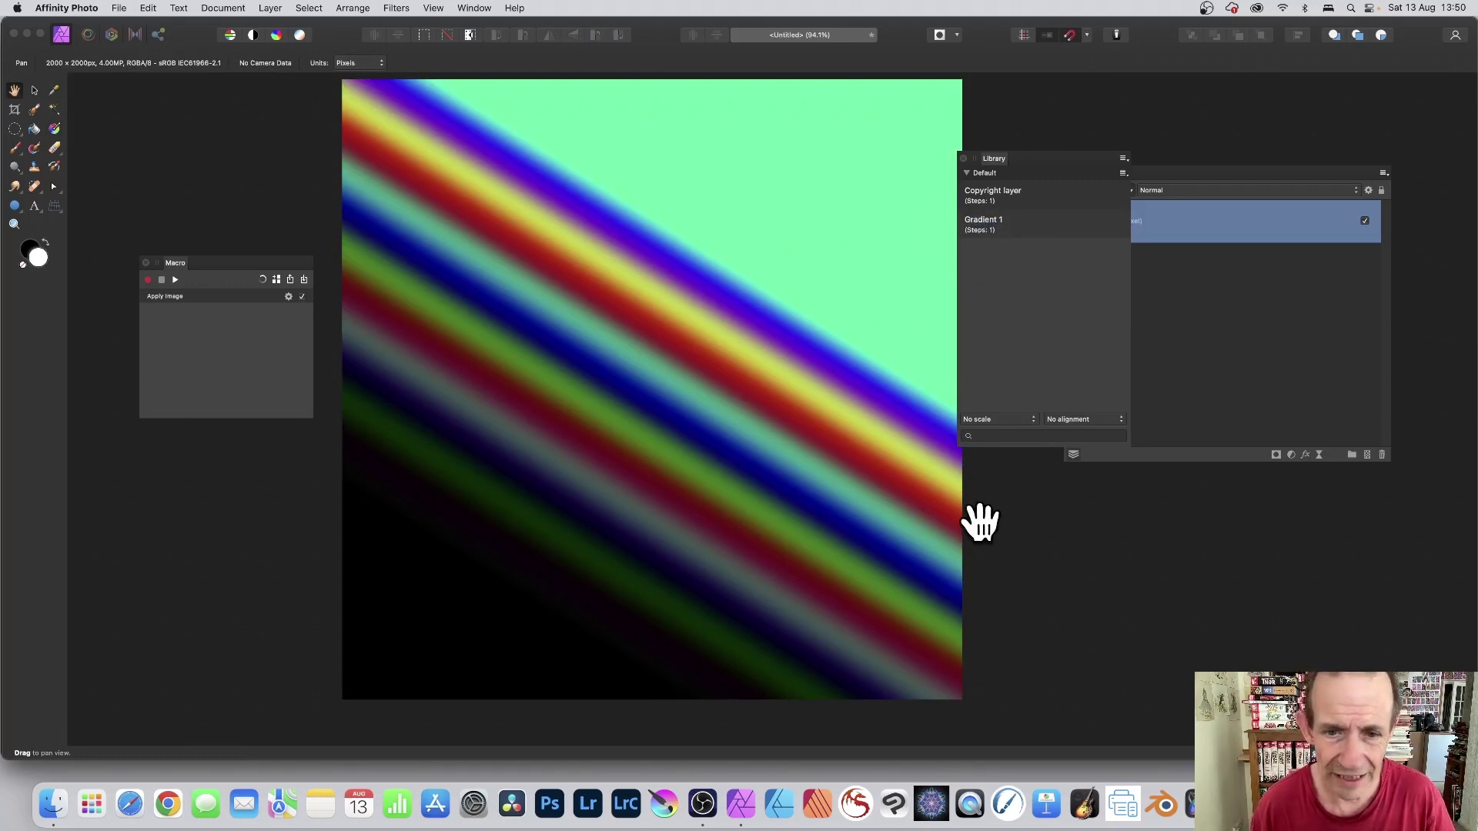
- Warp the stripes with the Deform filter, pulling one point up, one to the lower right and one to the lower left
{"action": "left_click", "coordinate": [396, 8]}
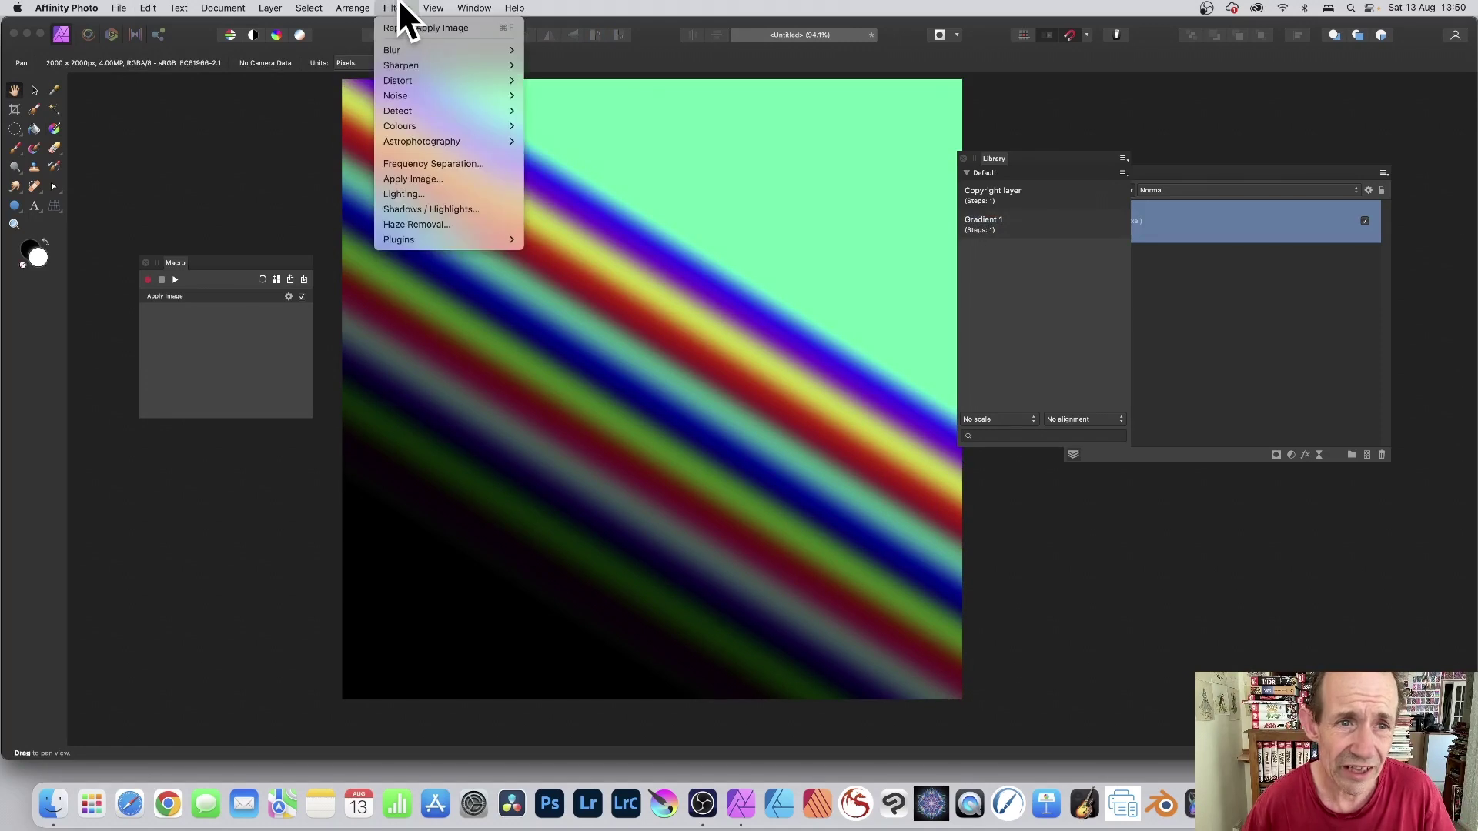
{"action": "mouse_move", "coordinate": [406, 79]}
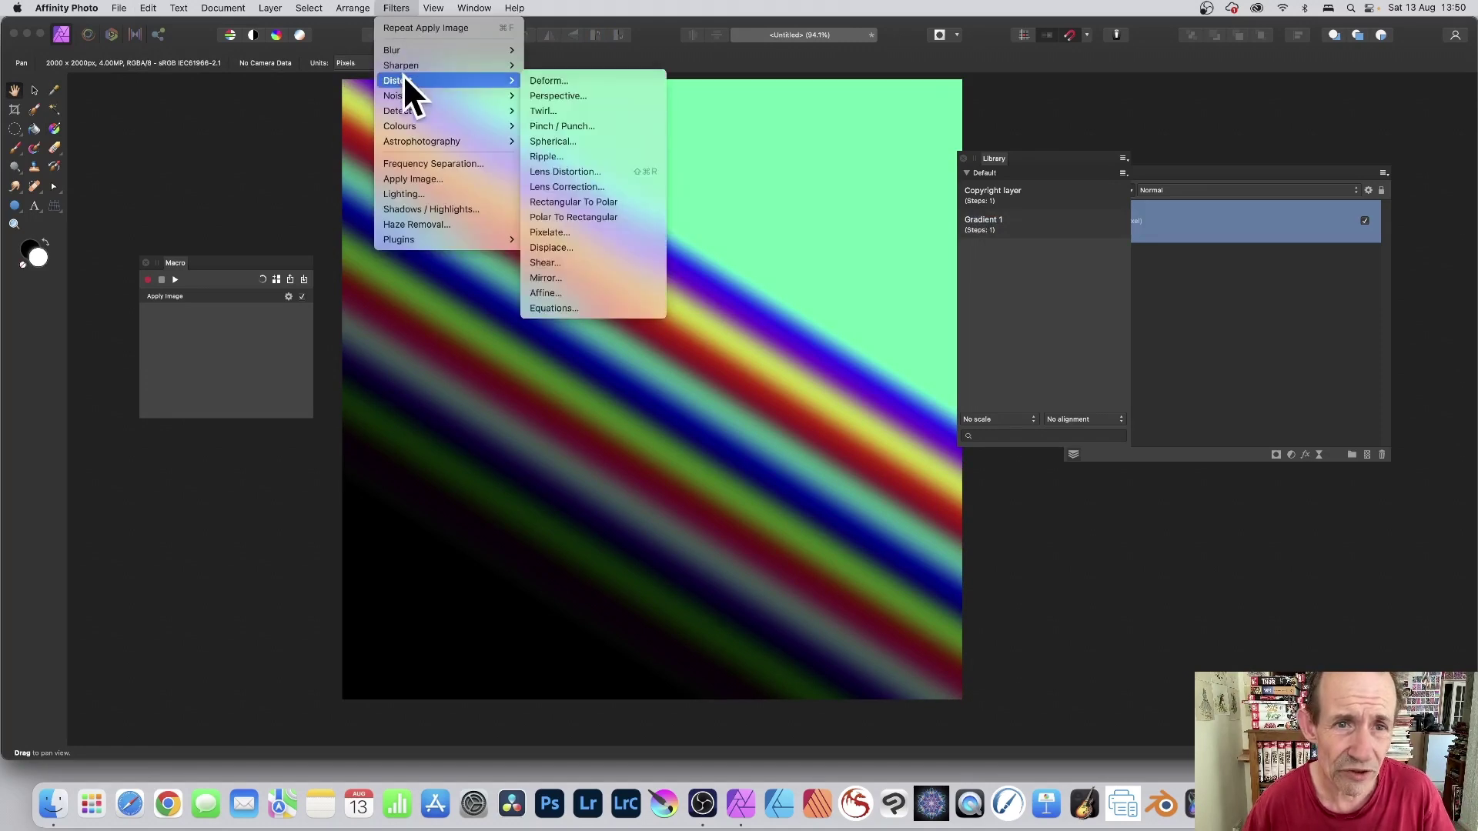
{"action": "left_click", "coordinate": [543, 77]}
{"action": "left_click", "coordinate": [552, 437]}
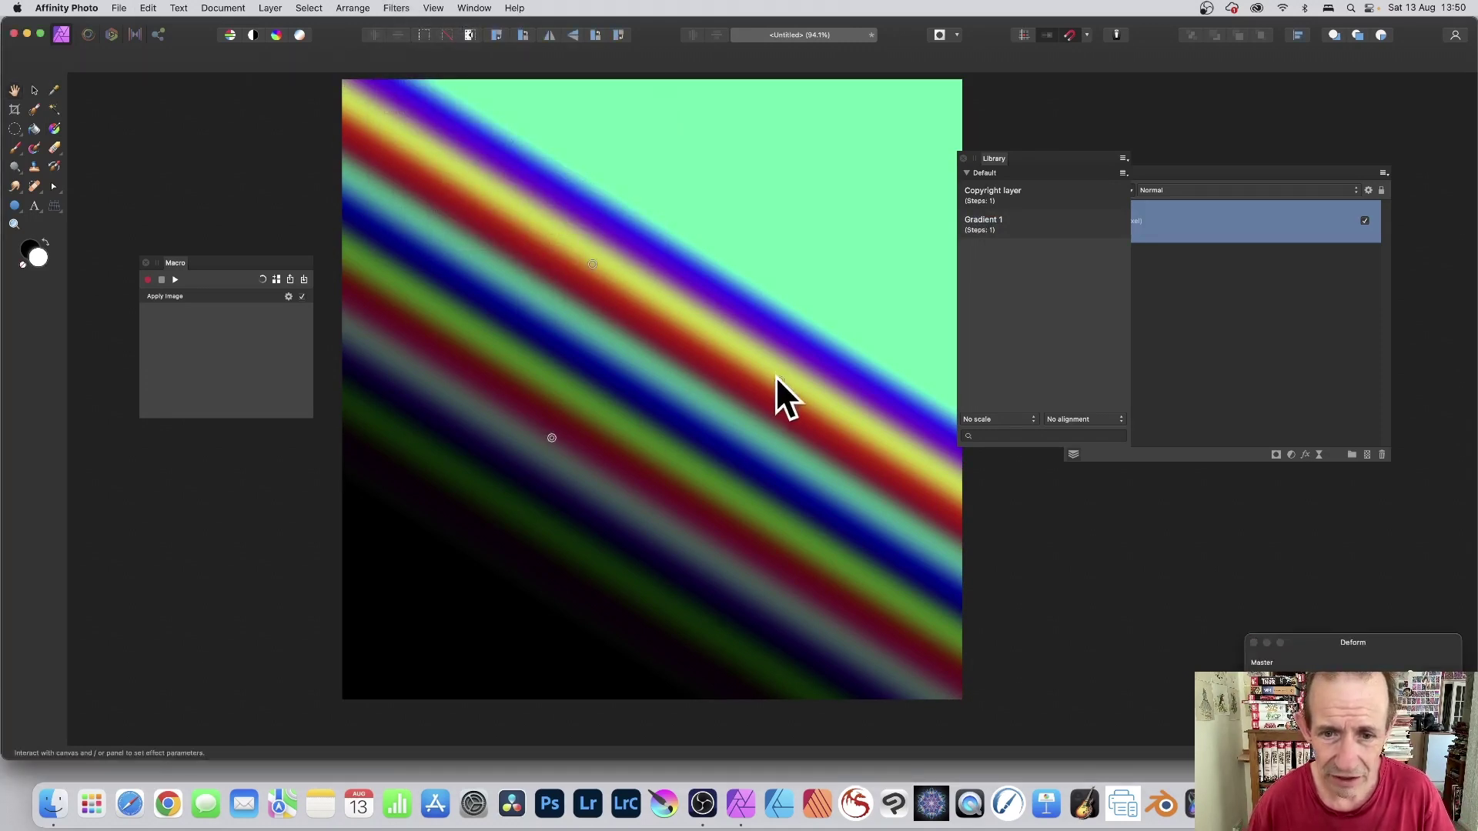
{"action": "left_click_drag", "start_coordinate": [780, 381], "coordinate": [668, 155]}
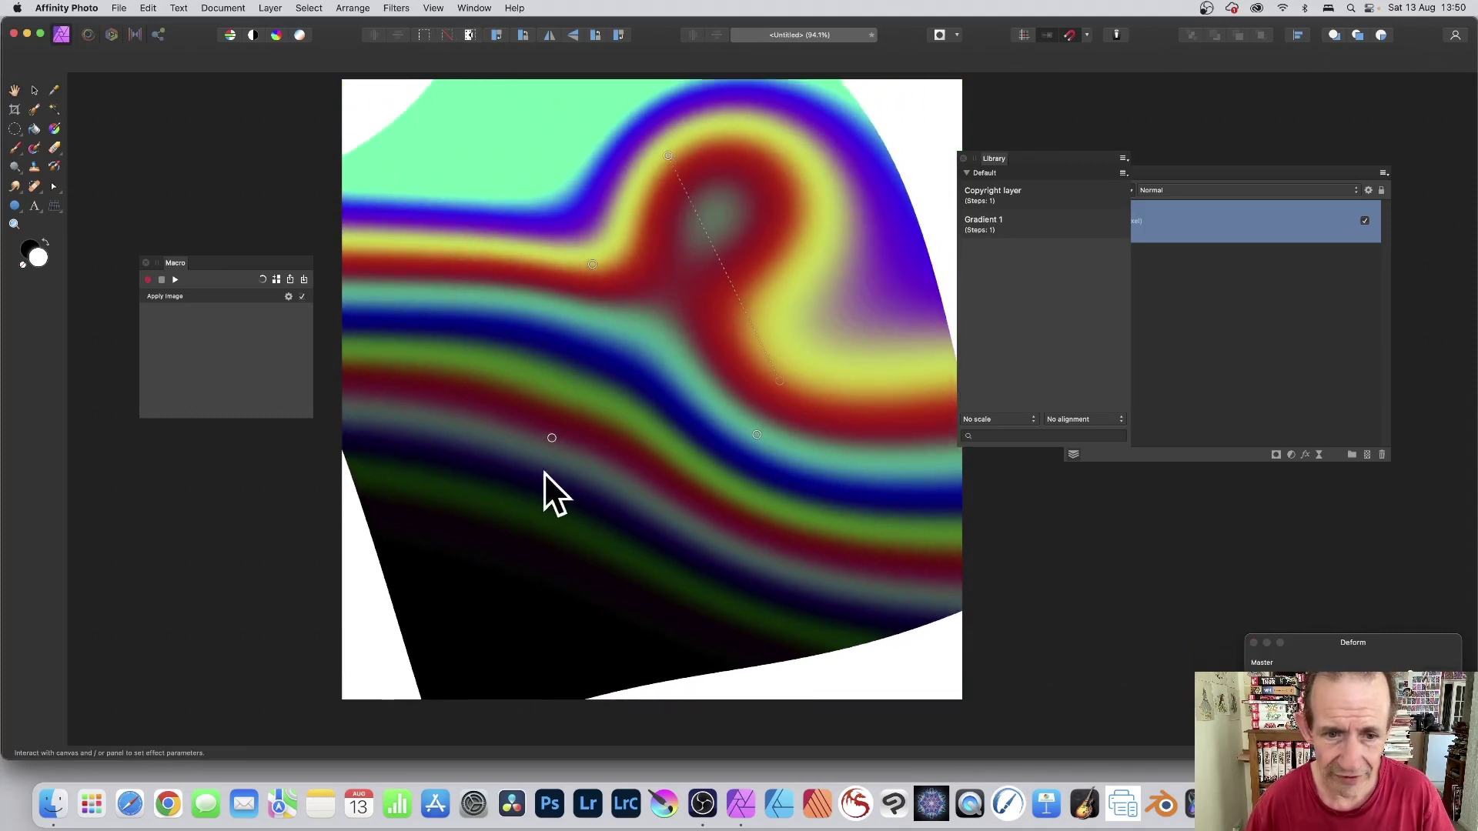
{"action": "left_click_drag", "start_coordinate": [552, 437], "coordinate": [938, 725]}
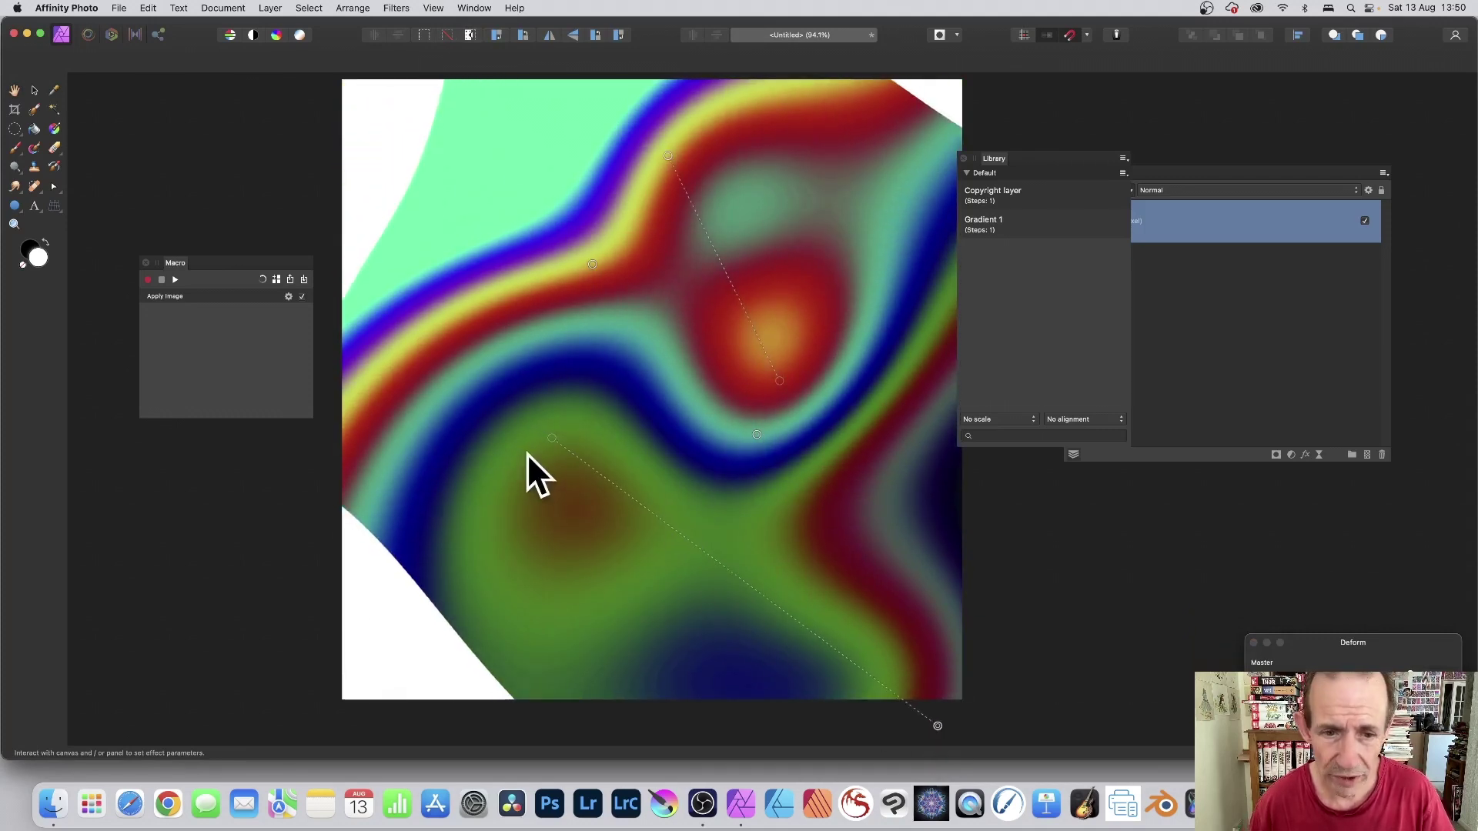
{"action": "left_click_drag", "start_coordinate": [552, 438], "coordinate": [279, 553]}
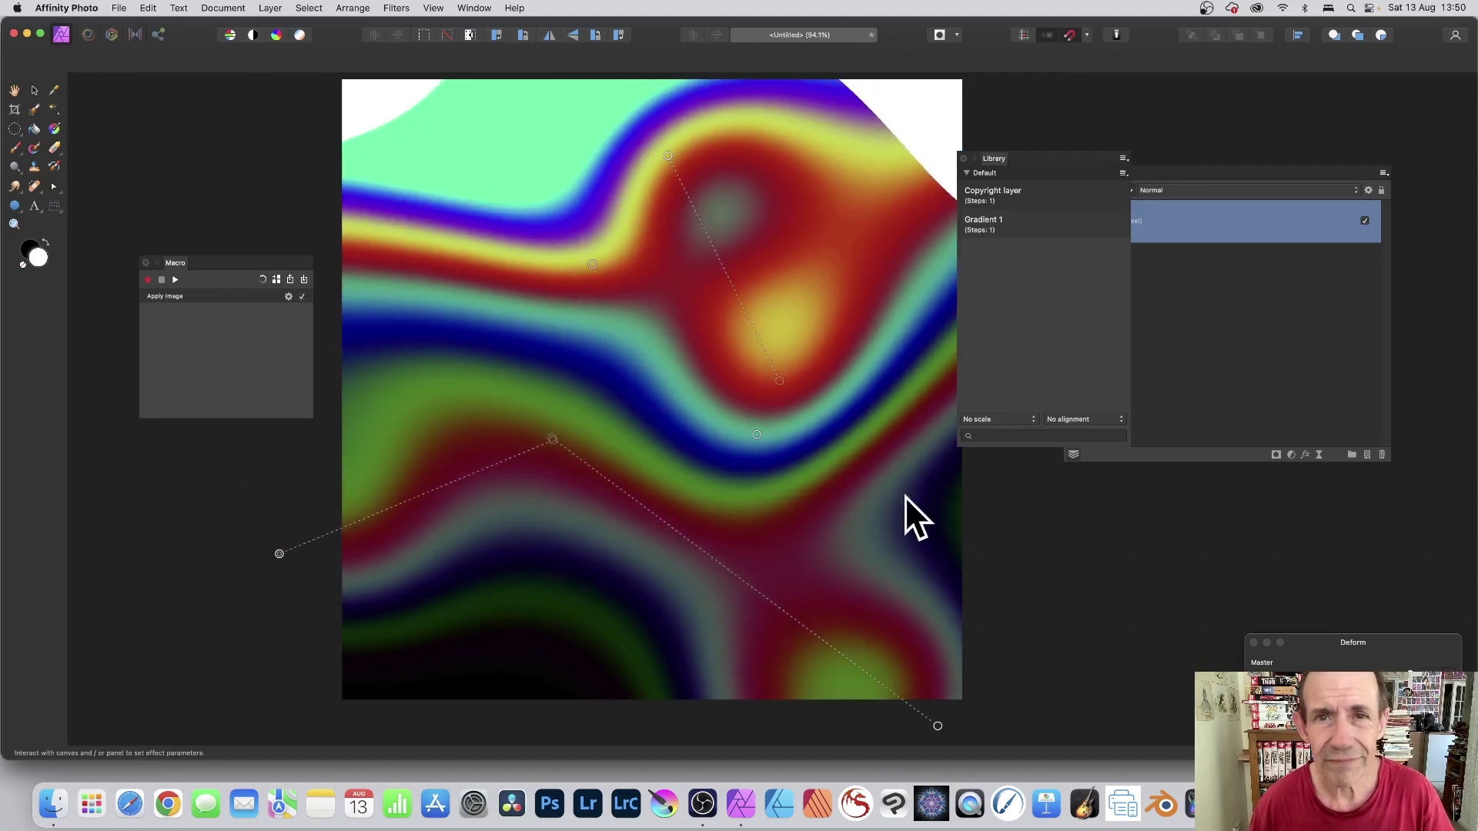